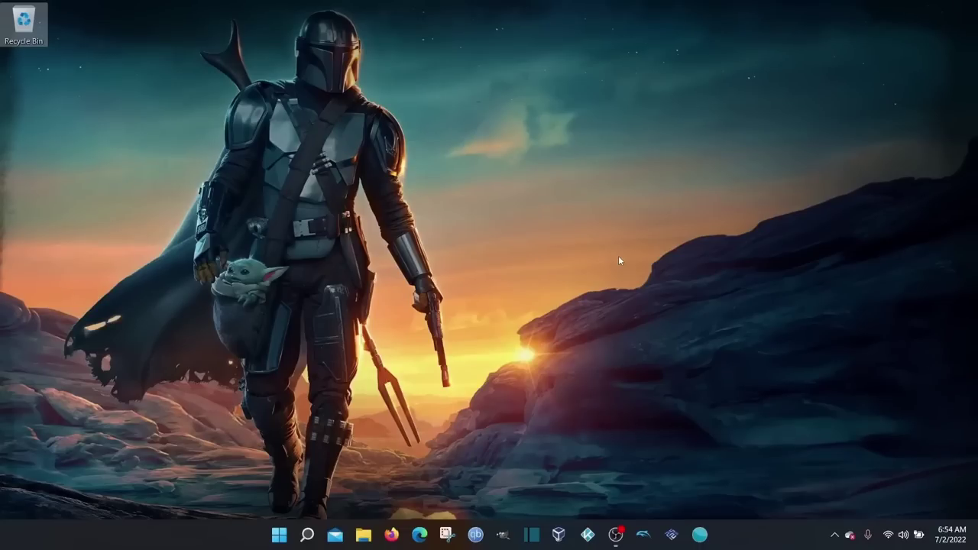
# Look through the Videos, Carryover Stuff and Downloads folders in File Explorer to locate the Garuda disc image, and close the window
pyautogui.click(370, 539)
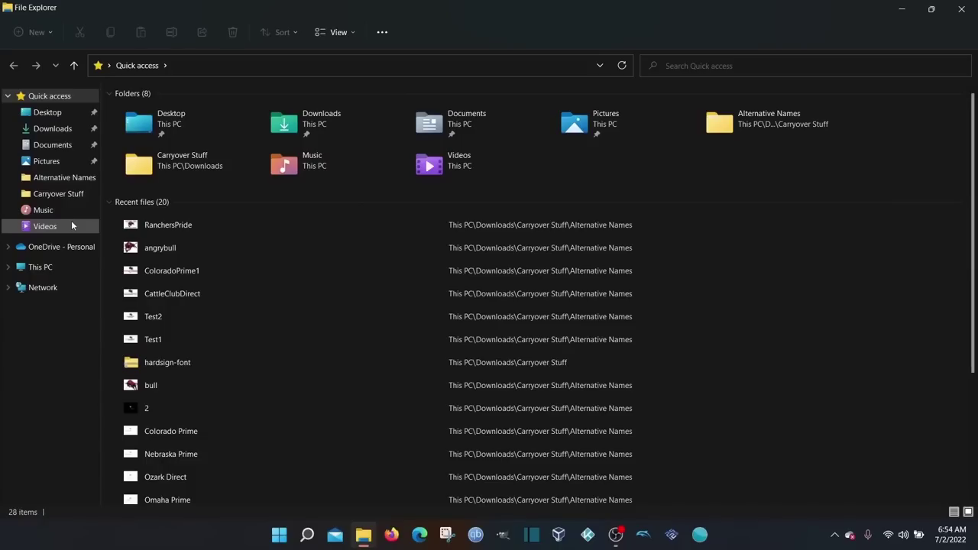
pyautogui.click(44, 229)
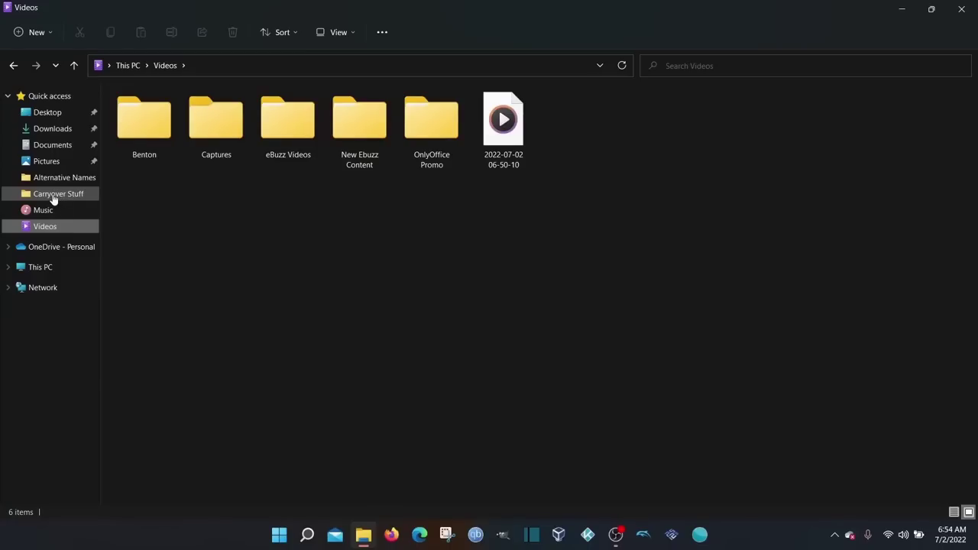
pyautogui.click(53, 195)
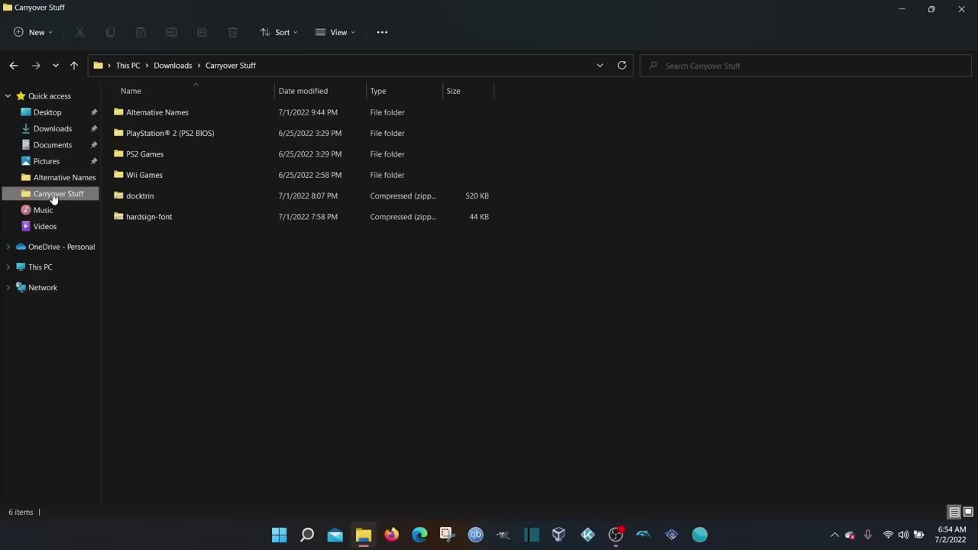
pyautogui.click(53, 130)
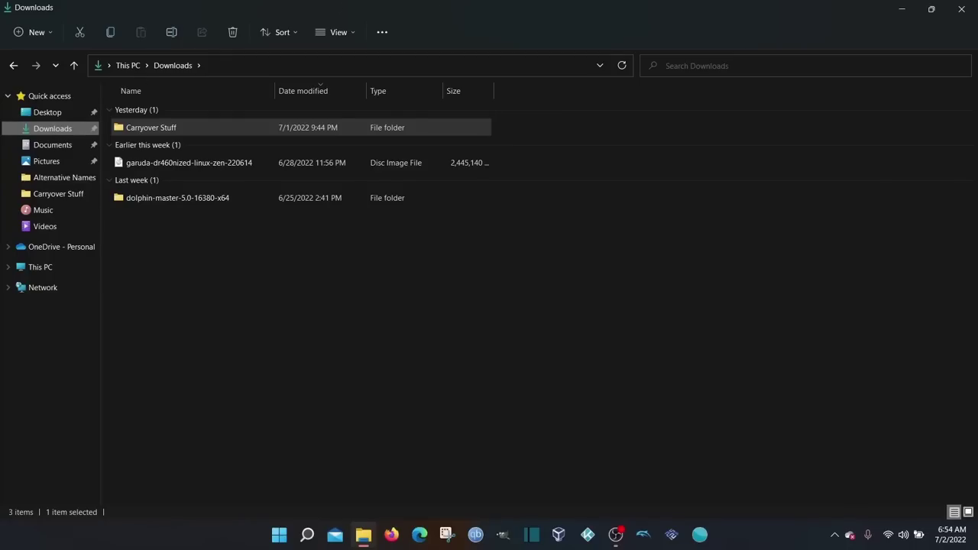
pyautogui.click(961, 9)
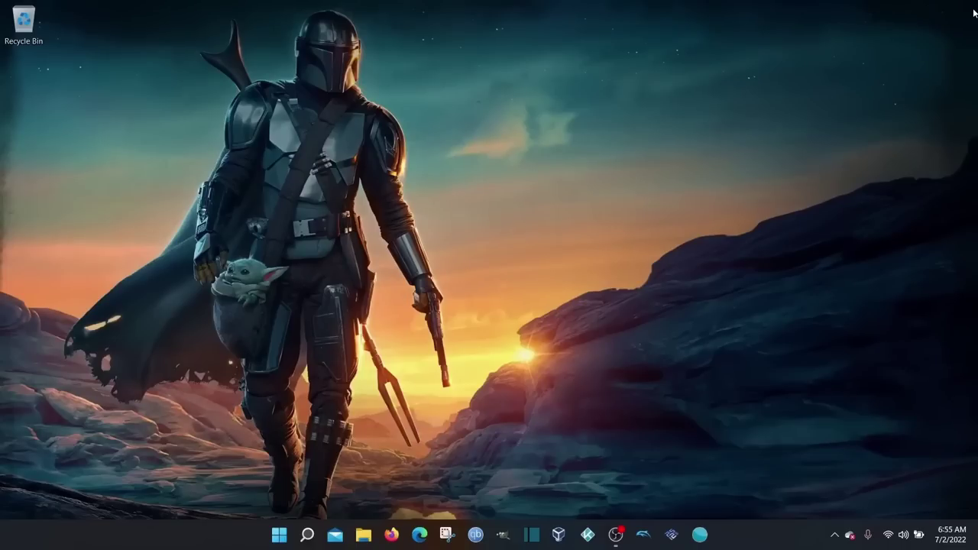
# Switch to Edge in full screen, search the web for garuda linux and open the Garuda Linux home page
pyautogui.click(421, 537)
pyautogui.press('F11')
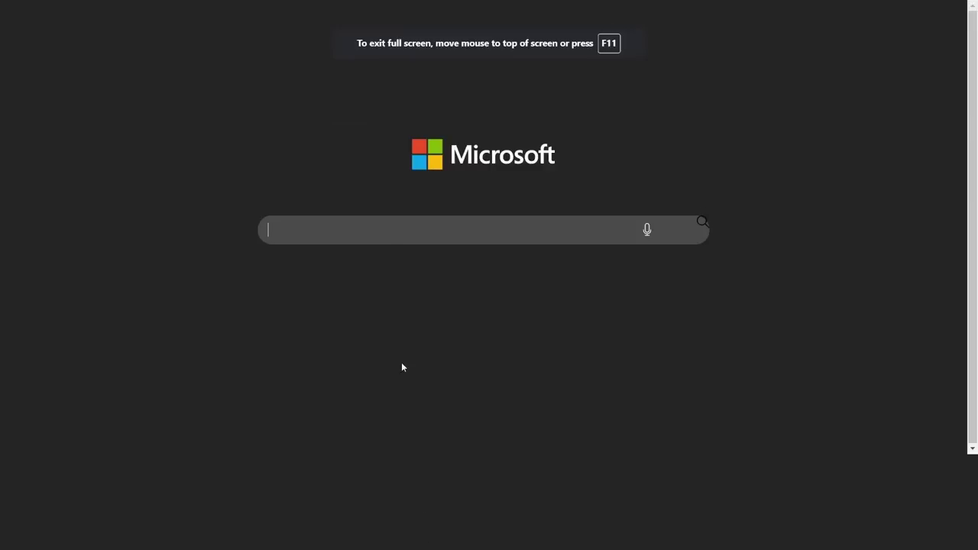
pyautogui.click(384, 244)
pyautogui.write('garuda')
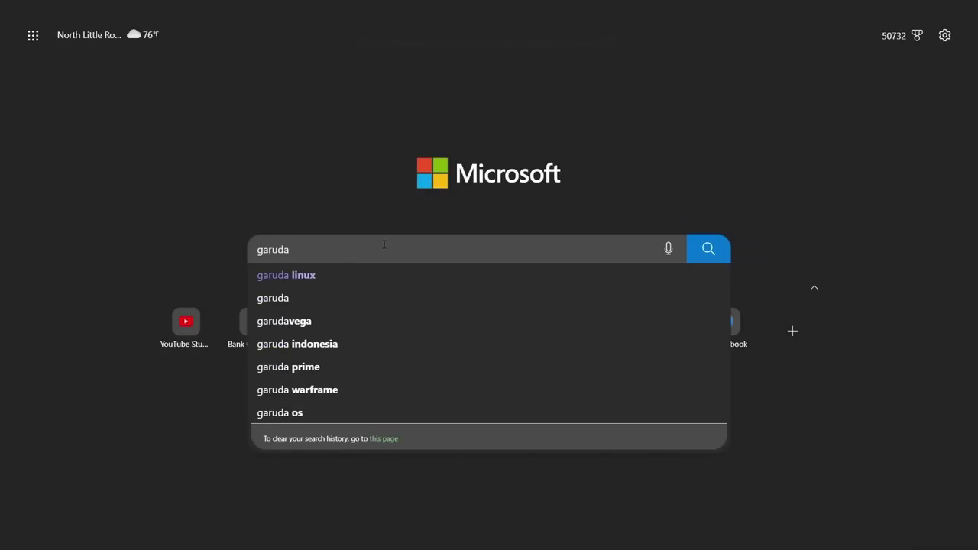
pyautogui.write(' linux')
pyautogui.press('Return')
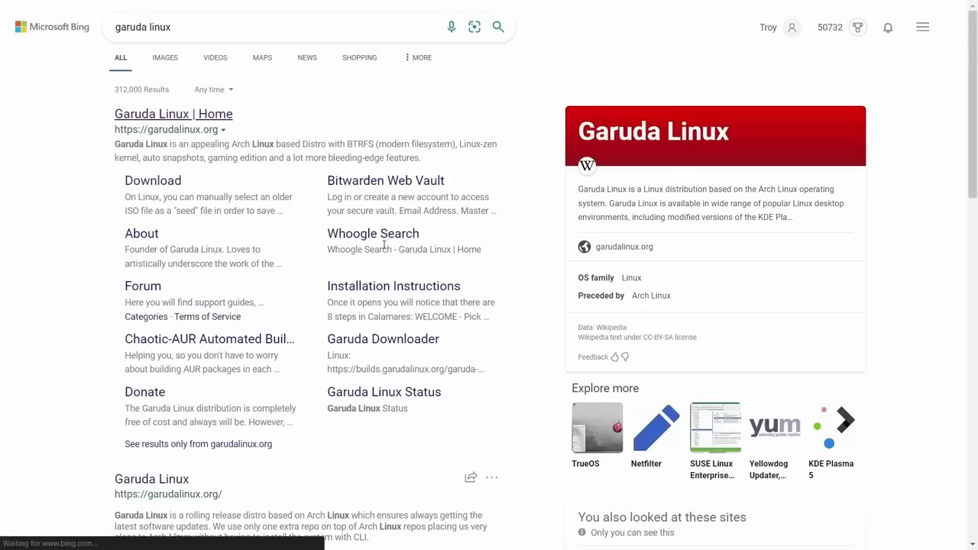
pyautogui.click(161, 119)
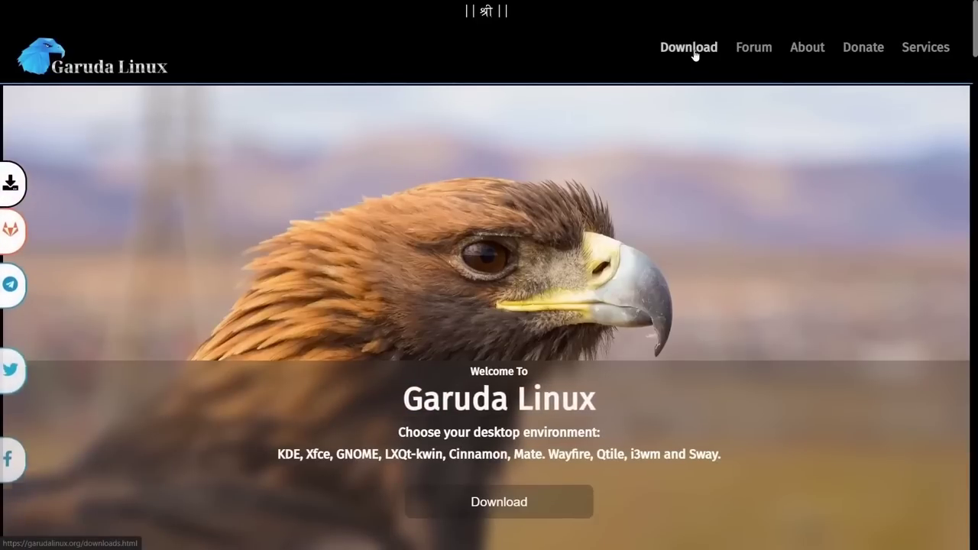
# Open the Garuda download page and examine the KDE Dragonized Edition download options and the minimum requirements
pyautogui.click(693, 51)
pyautogui.scroll(-4, 669, 161)
pyautogui.scroll(-12, 669, 160)
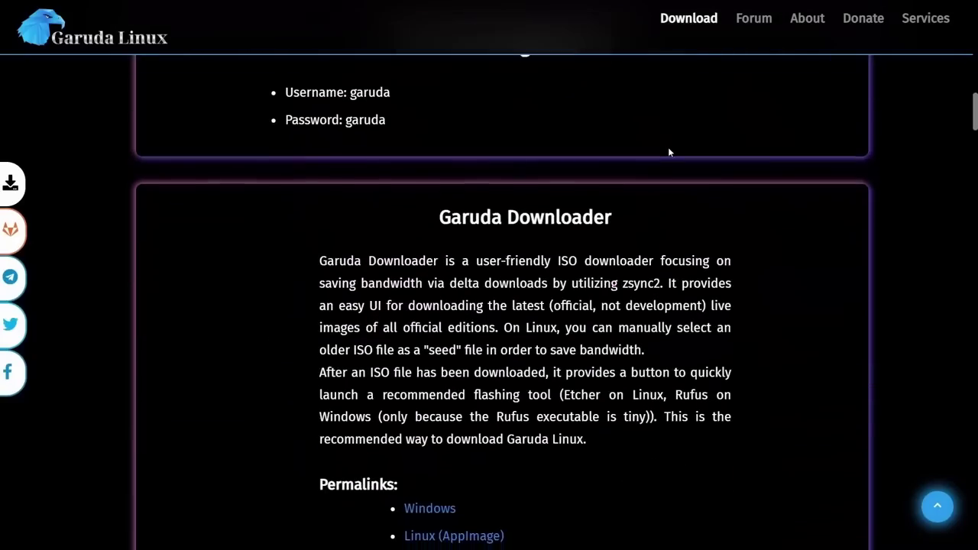
pyautogui.scroll(-10, 668, 152)
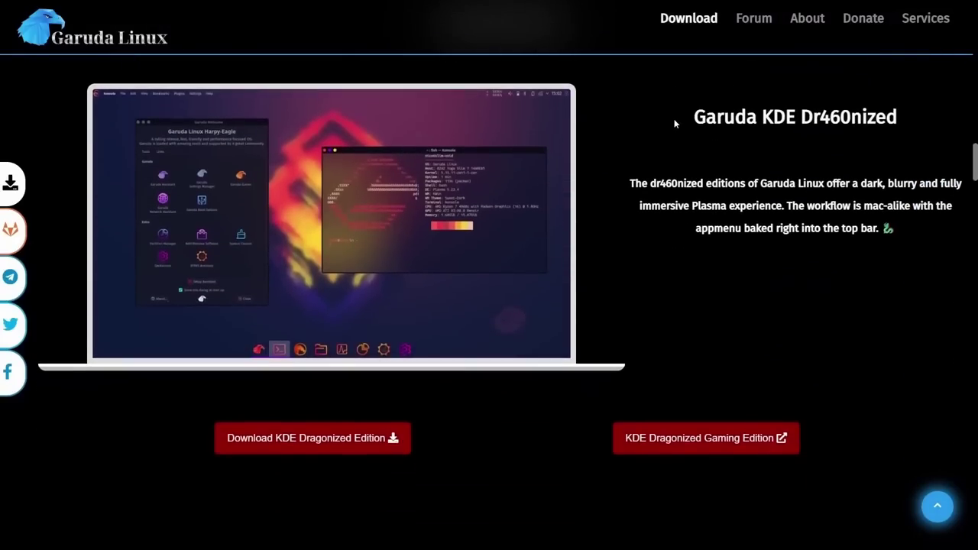
pyautogui.moveTo(385, 440)
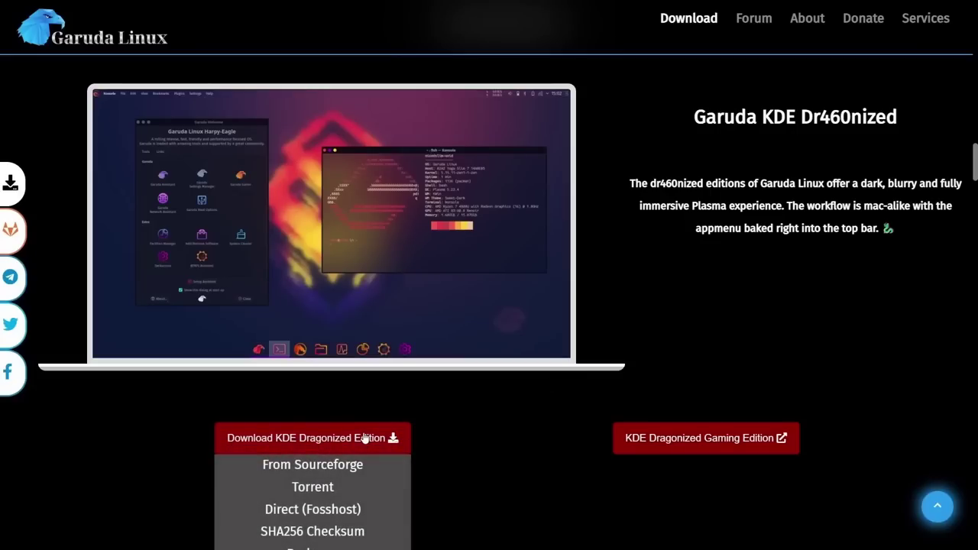
pyautogui.scroll(-2, 367, 438)
pyautogui.moveTo(339, 269)
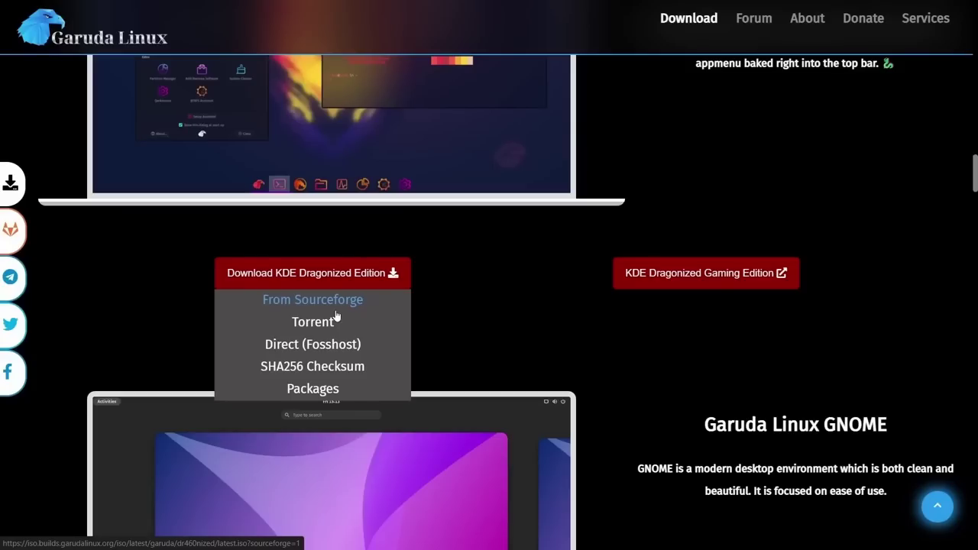
pyautogui.scroll(20, 337, 316)
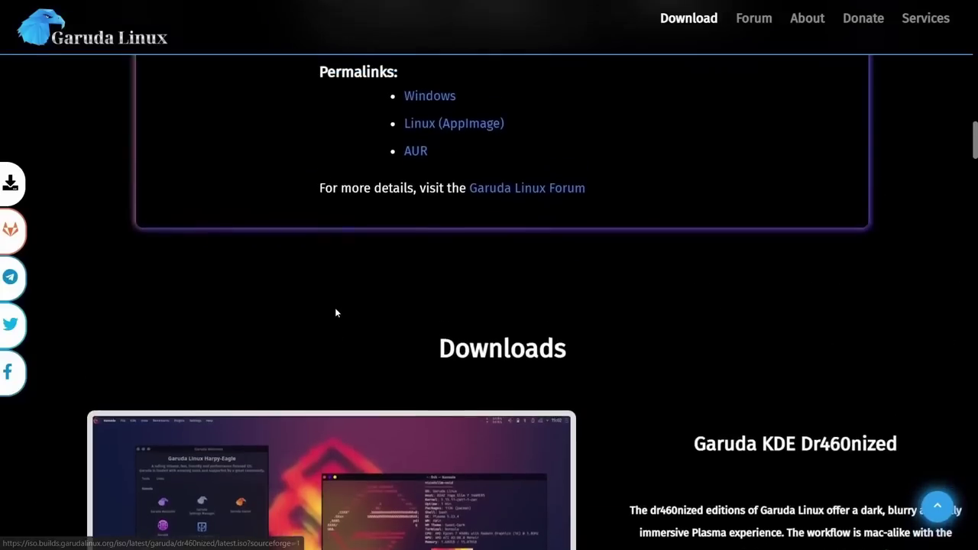
pyautogui.scroll(3, 334, 309)
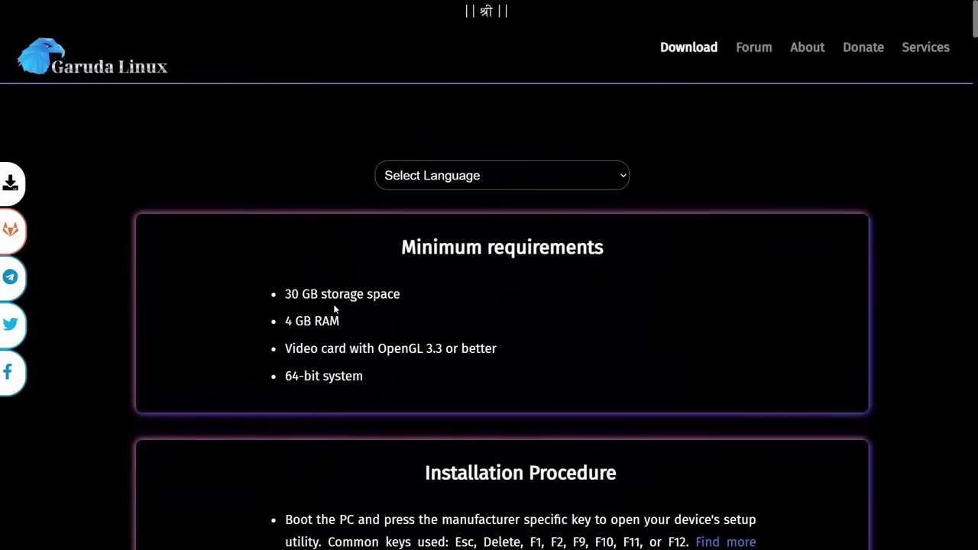
# Leave full screen, search the web for balena etcher and view the Windows download on its official page before closing the browser
pyautogui.press('F11')
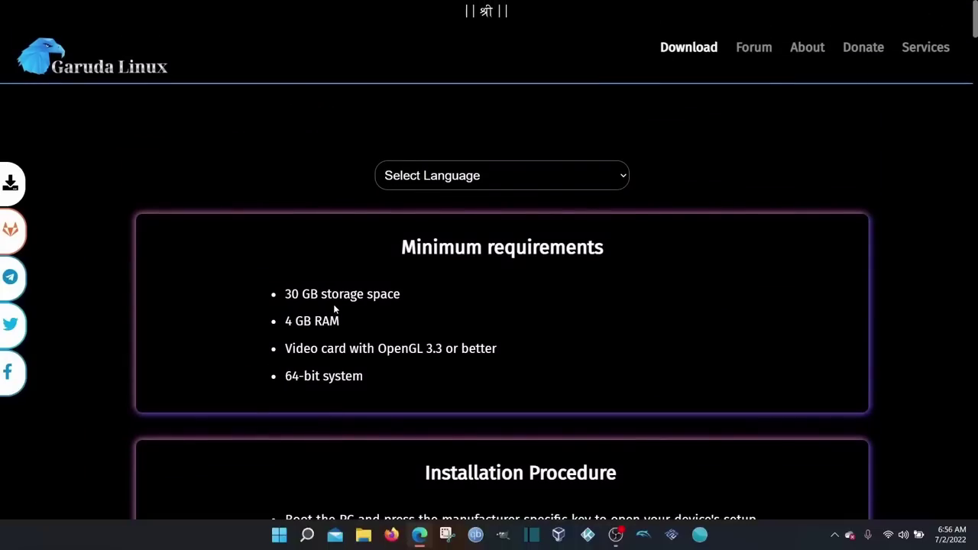
pyautogui.click(294, 33)
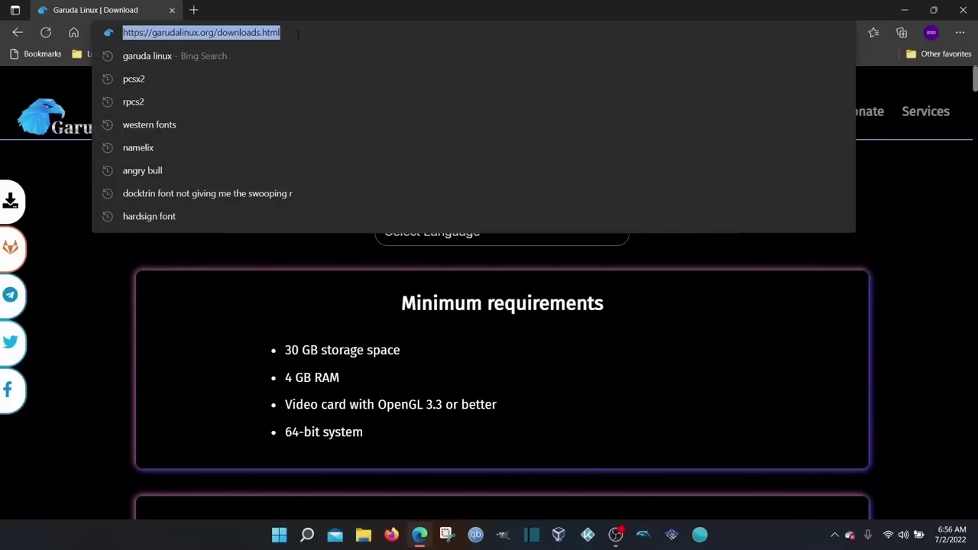
pyautogui.write('balena etch')
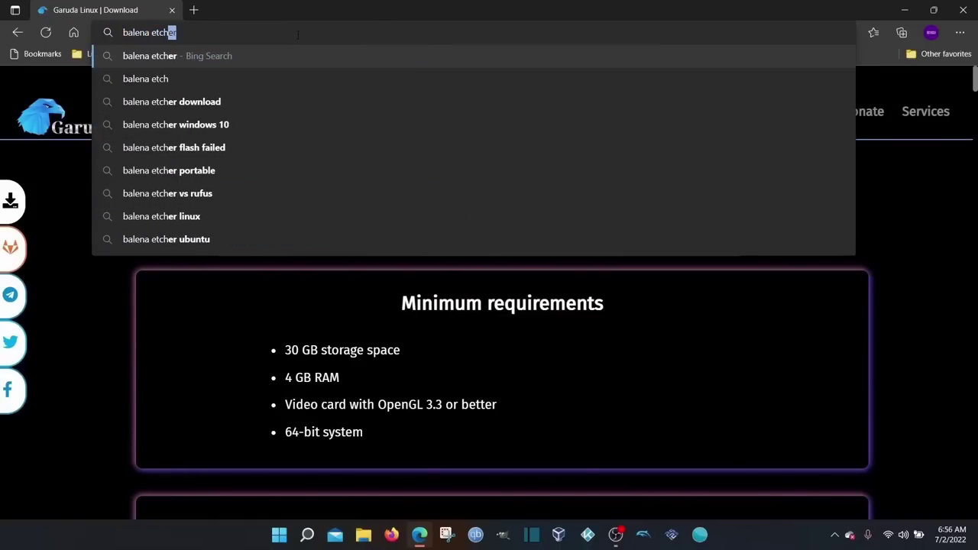
pyautogui.press('Return')
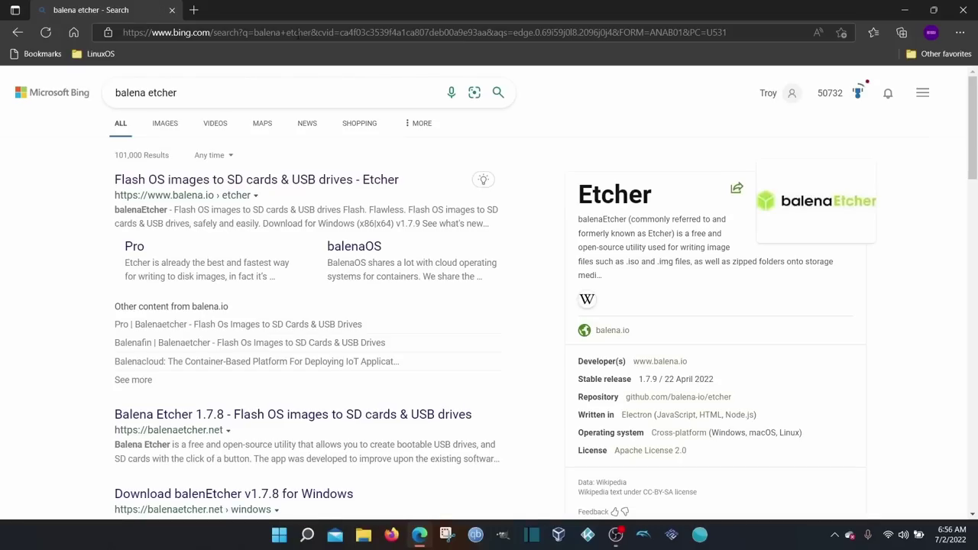
pyautogui.click(244, 182)
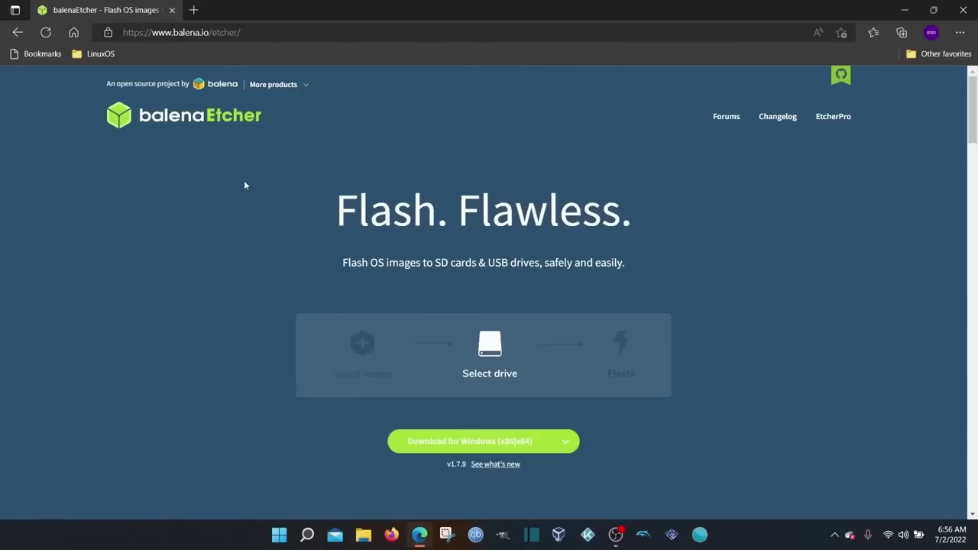
pyautogui.scroll(-1, 333, 206)
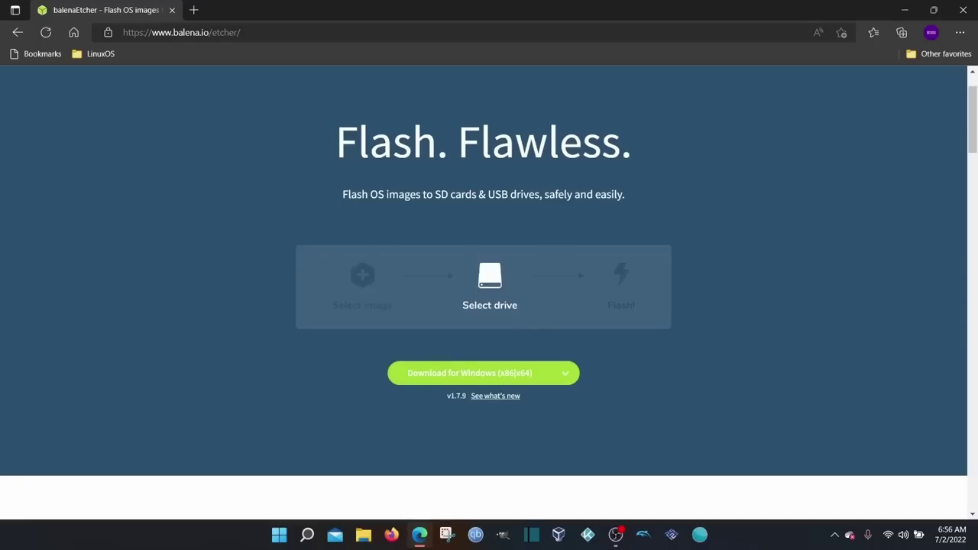
pyautogui.click(964, 10)
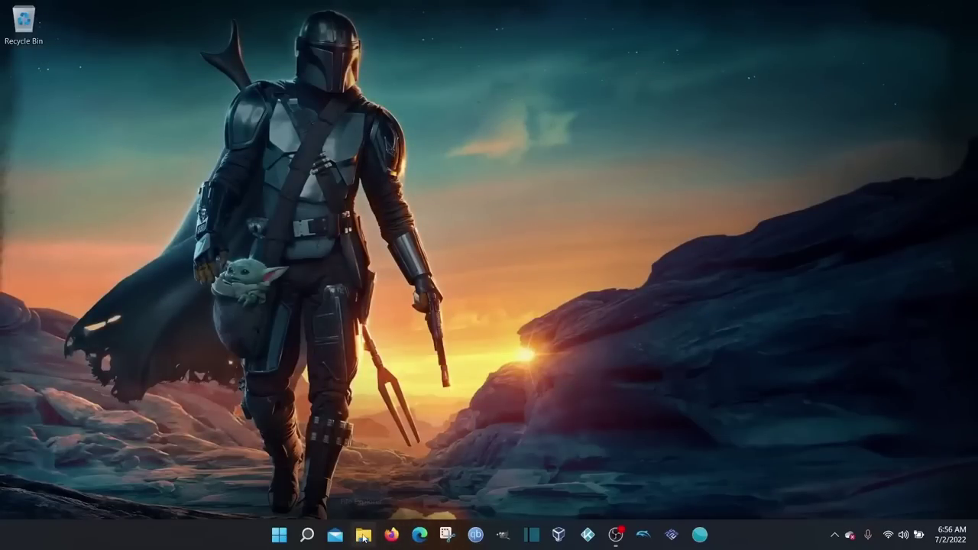
# Launch balenaEtcher and load the garuda-dr460nized-linux-zen-220614 image from Downloads as the file to flash
pyautogui.click(287, 528)
pyautogui.write('balena')
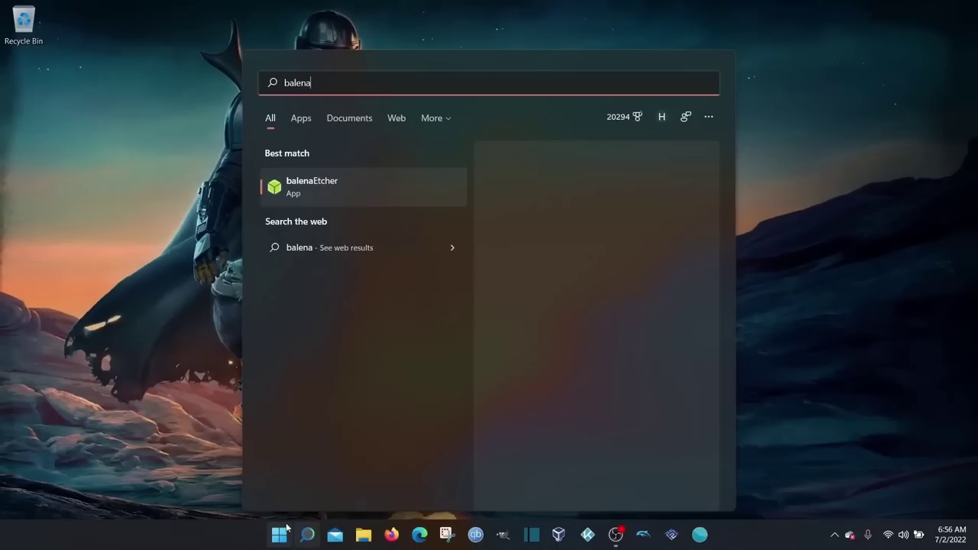
pyautogui.click(313, 183)
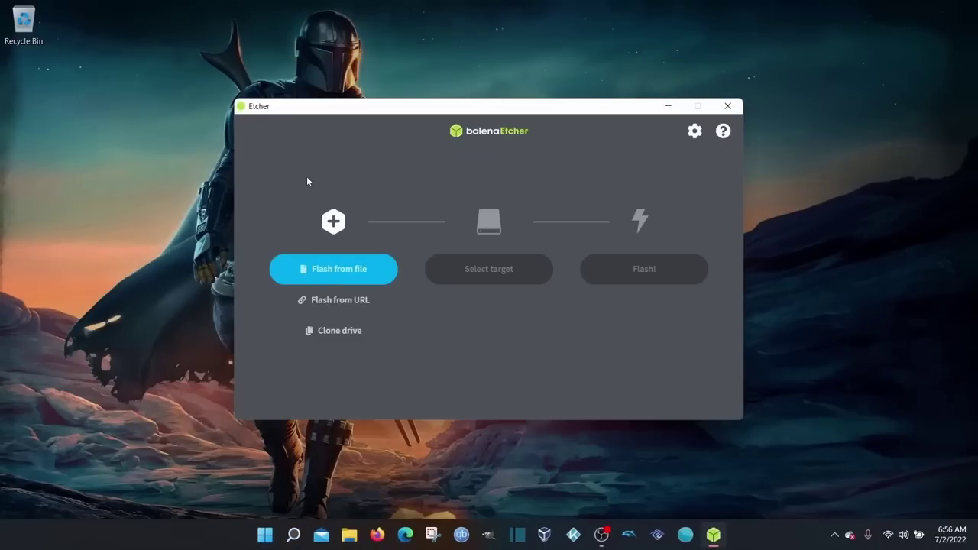
pyautogui.click(376, 268)
pyautogui.click(337, 269)
pyautogui.click(353, 268)
pyautogui.click(610, 401)
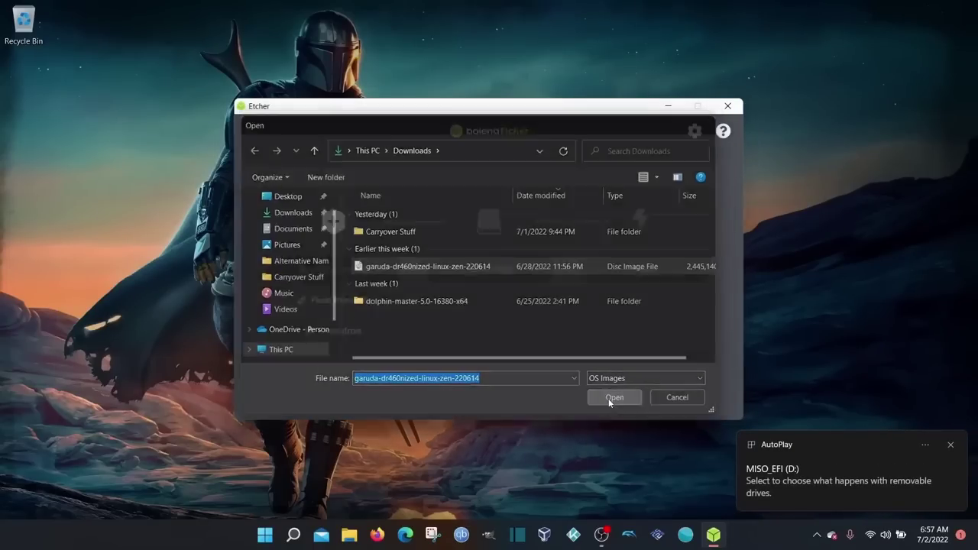
# Choose the 16 GB Lexar USB Flash Drive as the flash target and close Etcher without flashing
pyautogui.click(487, 276)
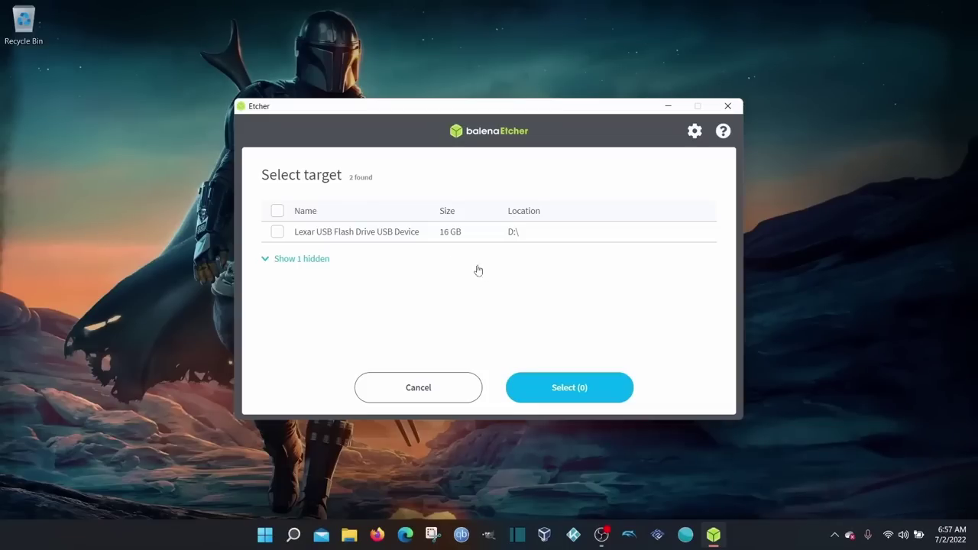
pyautogui.click(277, 231)
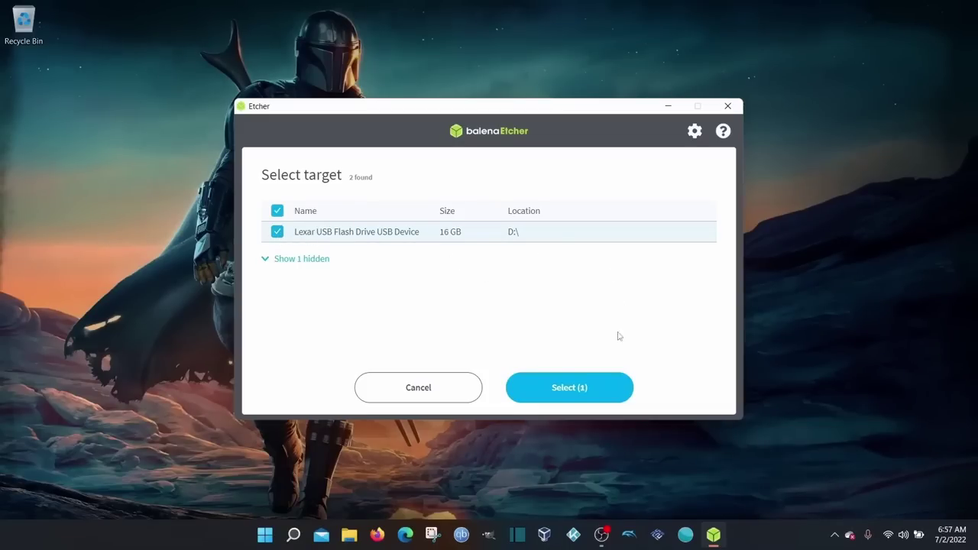
pyautogui.click(553, 388)
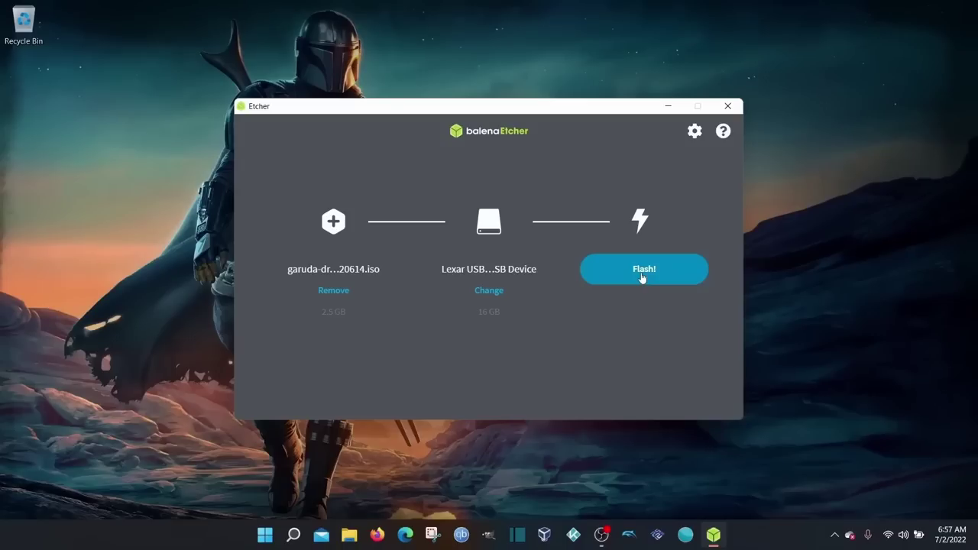
pyautogui.click(727, 106)
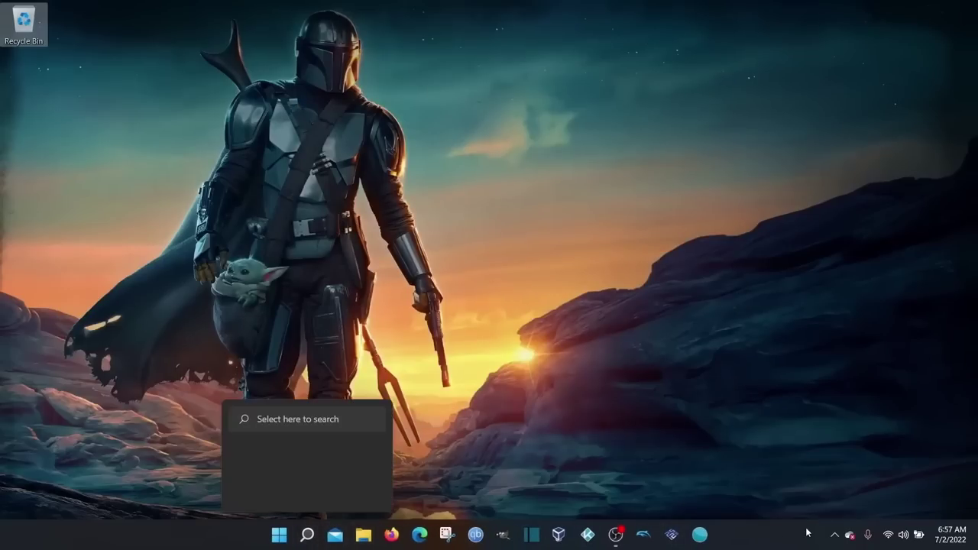
# Open File Explorer to view the quick access folders and connected drives, and close it
pyautogui.click(343, 333)
pyautogui.press('super+e')
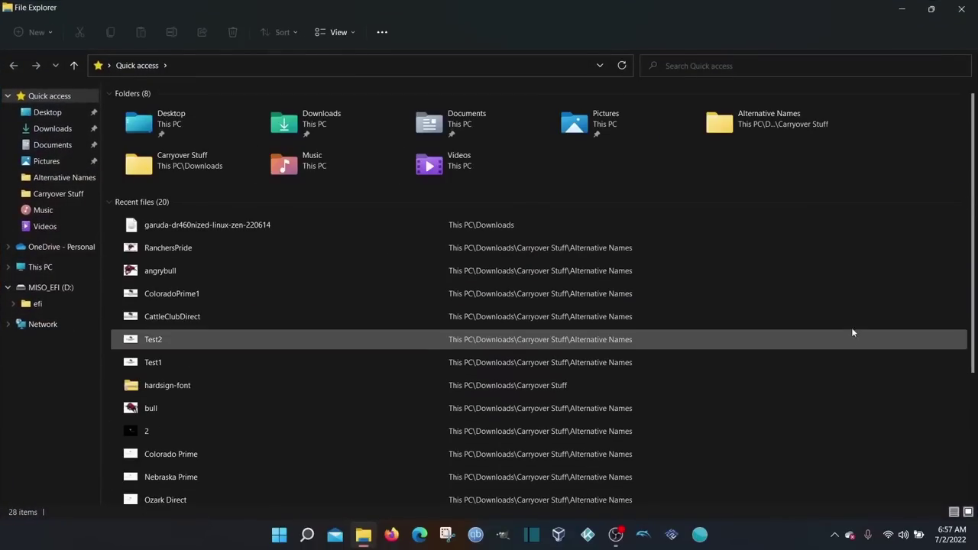
pyautogui.click(961, 8)
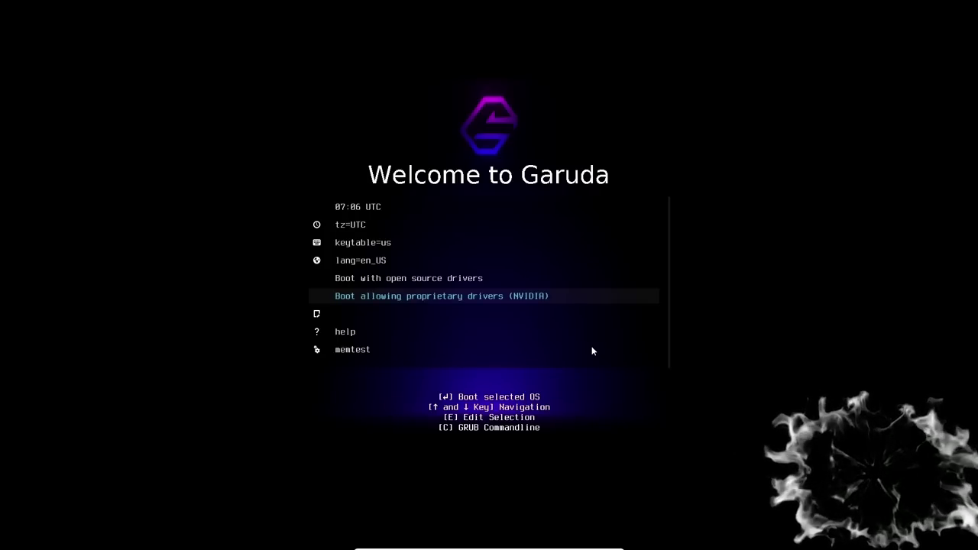
# Boot the Garuda live system with open source drivers and dismiss the mouse pointer integration notice
pyautogui.press('Up')
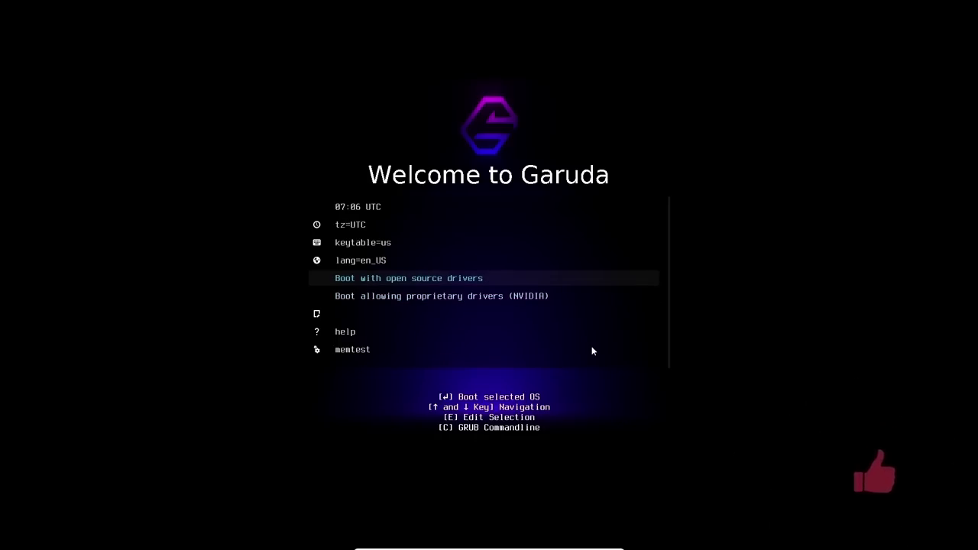
pyautogui.press('Down')
pyautogui.press('Up')
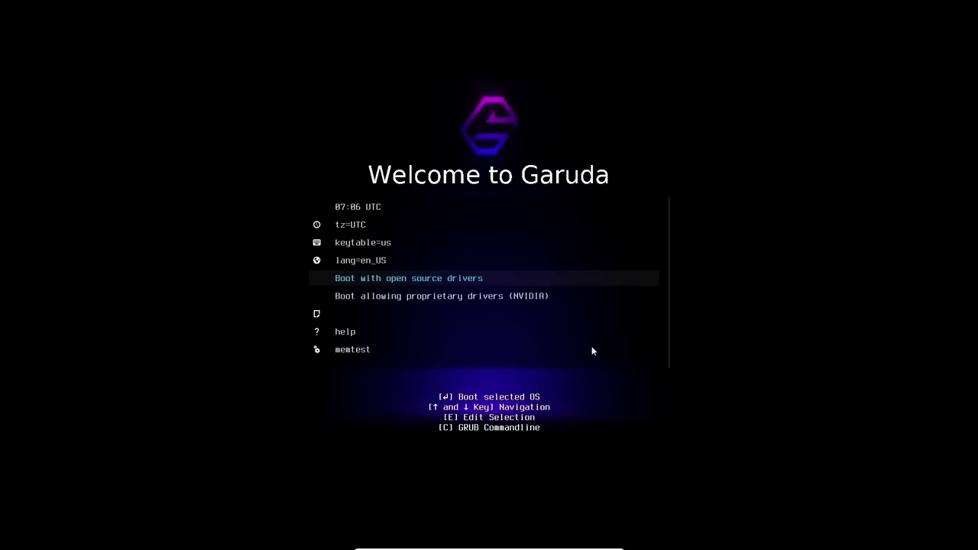
pyautogui.press('Return')
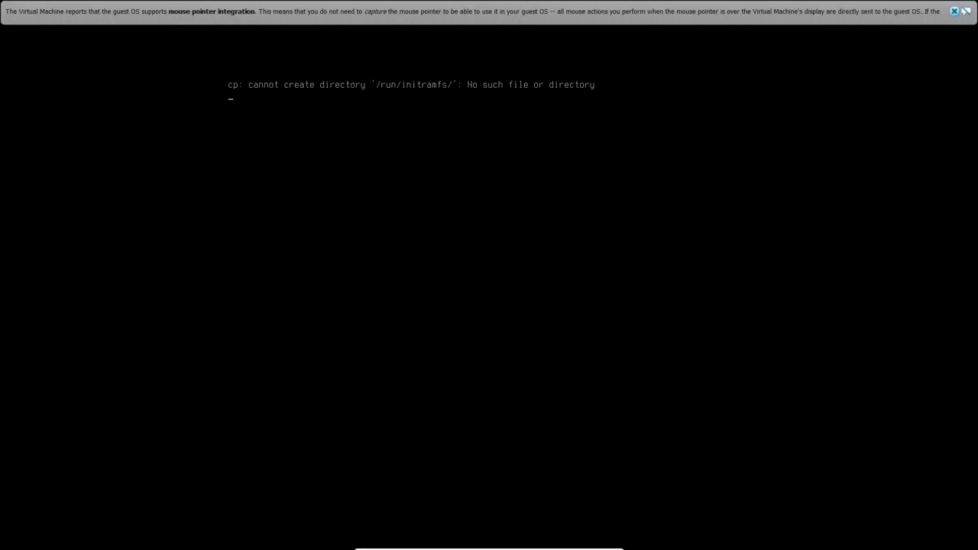
pyautogui.click(954, 11)
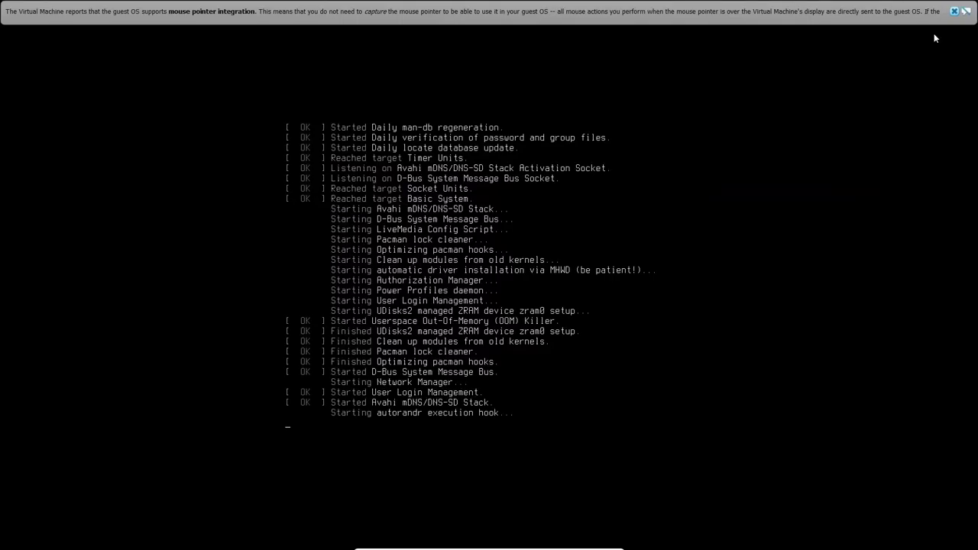
# Dismiss the mouse pointer integration notice, the VBoxClient error message and its desktop notification
pyautogui.click(954, 11)
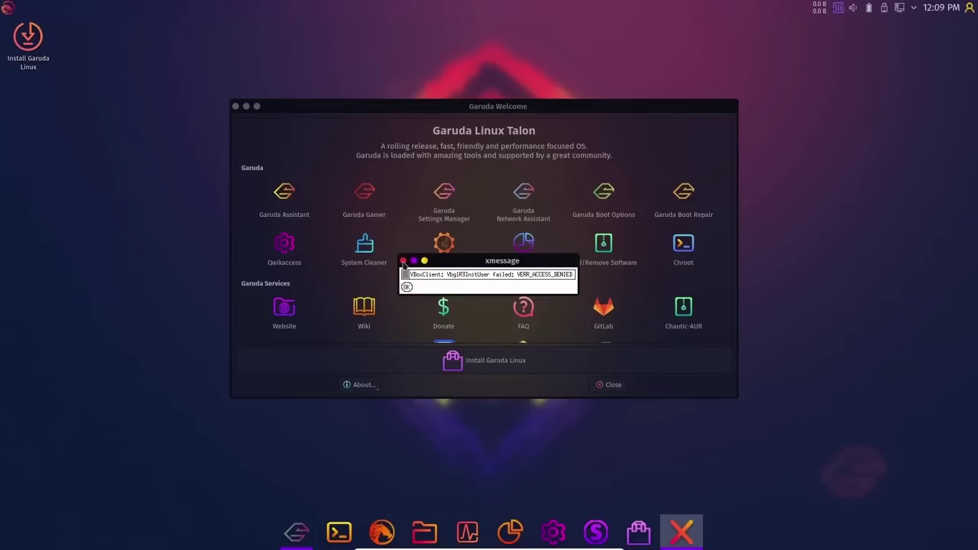
pyautogui.click(403, 265)
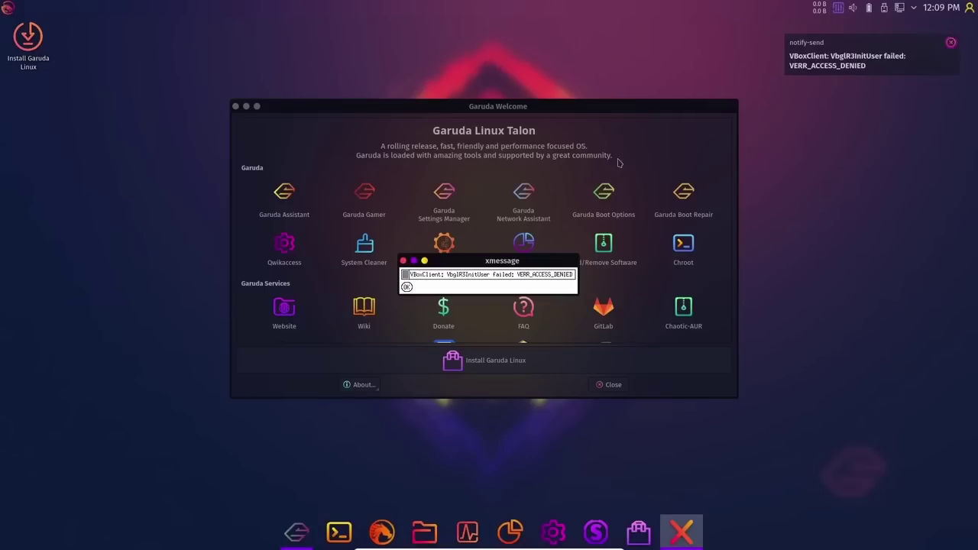
pyautogui.click(403, 261)
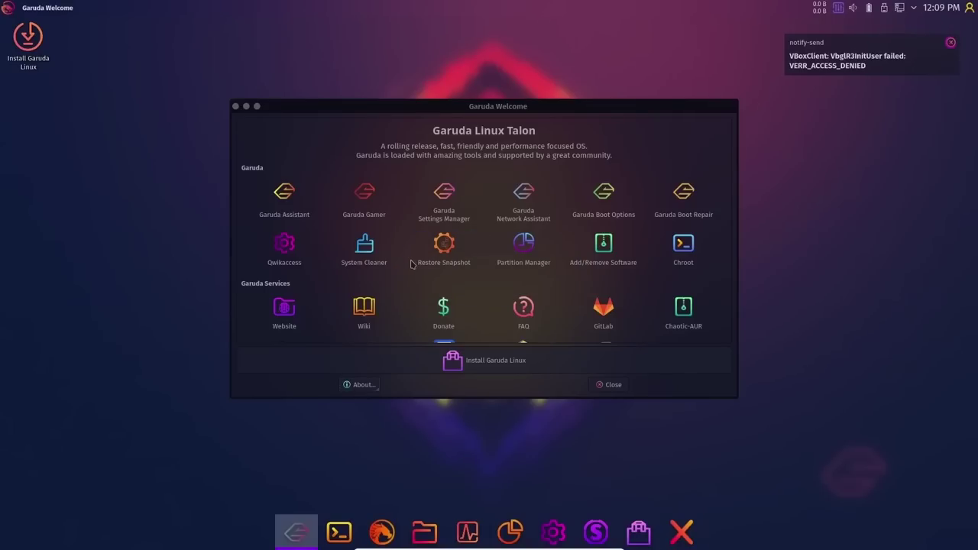
pyautogui.click(952, 43)
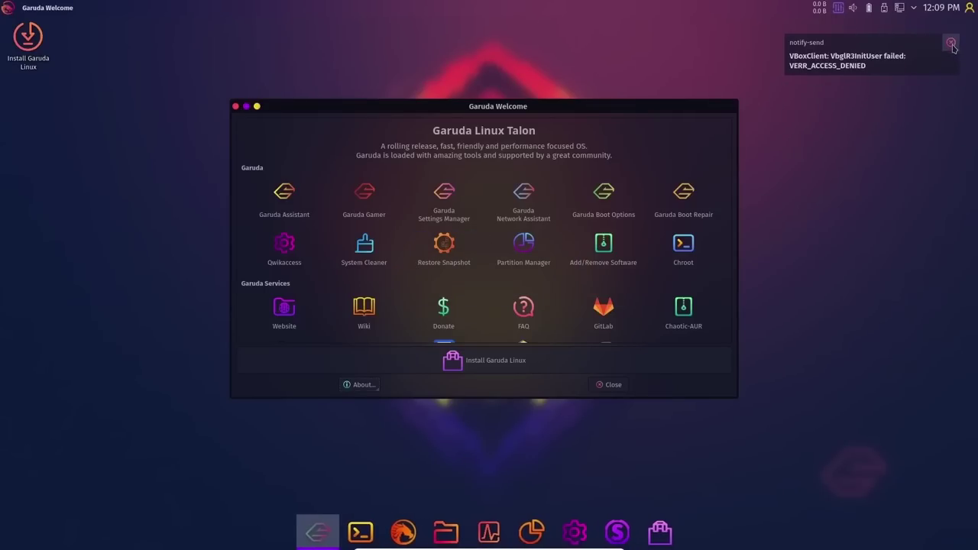
pyautogui.click(951, 43)
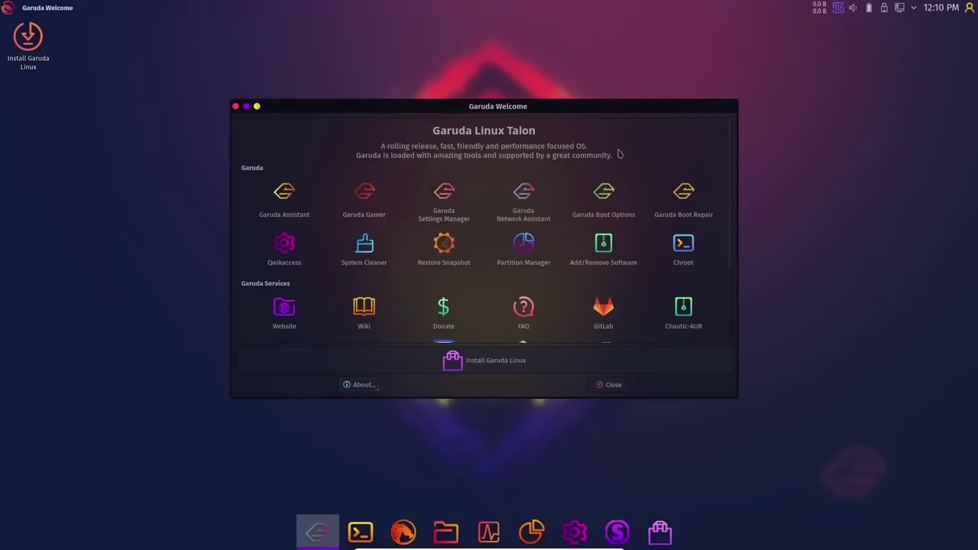
# Close Garuda Welcome and start the Garuda Linux installer, accepting American English, the America/Chicago time zone and the default English (US) keyboard
pyautogui.click(236, 106)
pyautogui.doubleClick(27, 39)
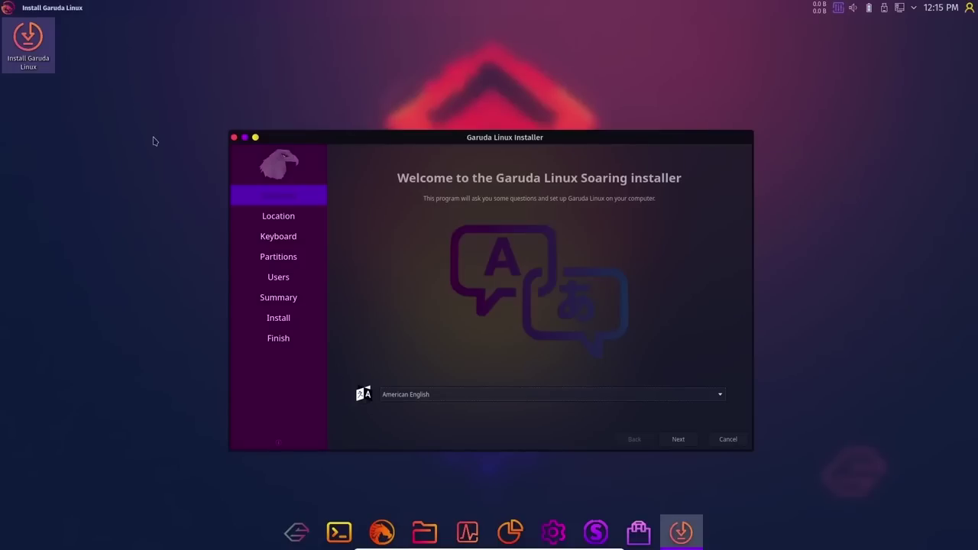
pyautogui.click(679, 448)
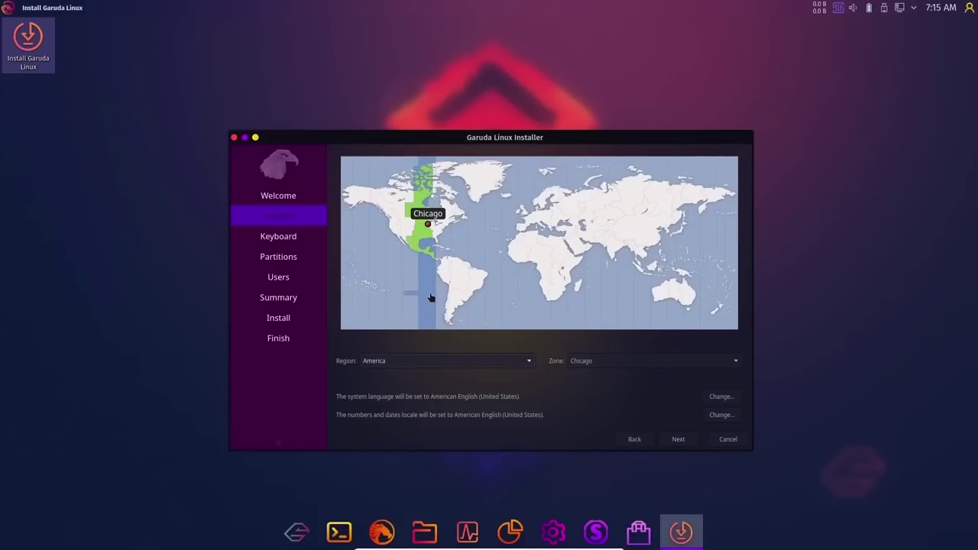
pyautogui.click(682, 445)
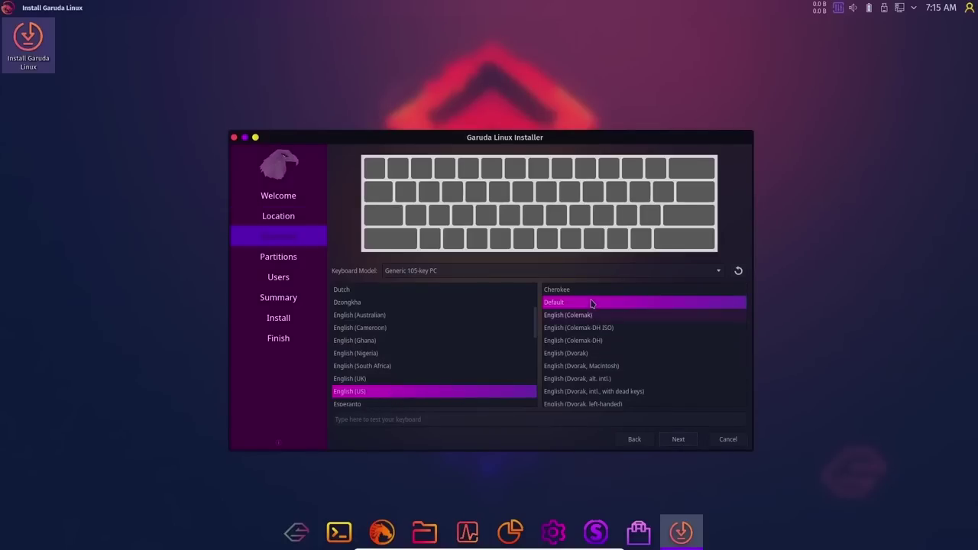
pyautogui.click(679, 439)
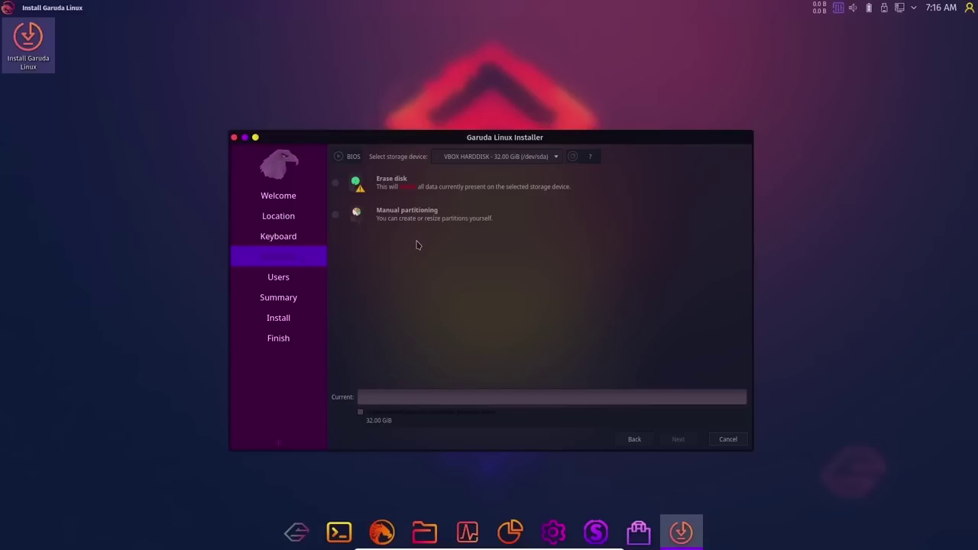
# Choose to erase the 32 GiB VBOX HARDDISK with Swap (with Hibernate) and continue to the user account setup
pyautogui.click(335, 185)
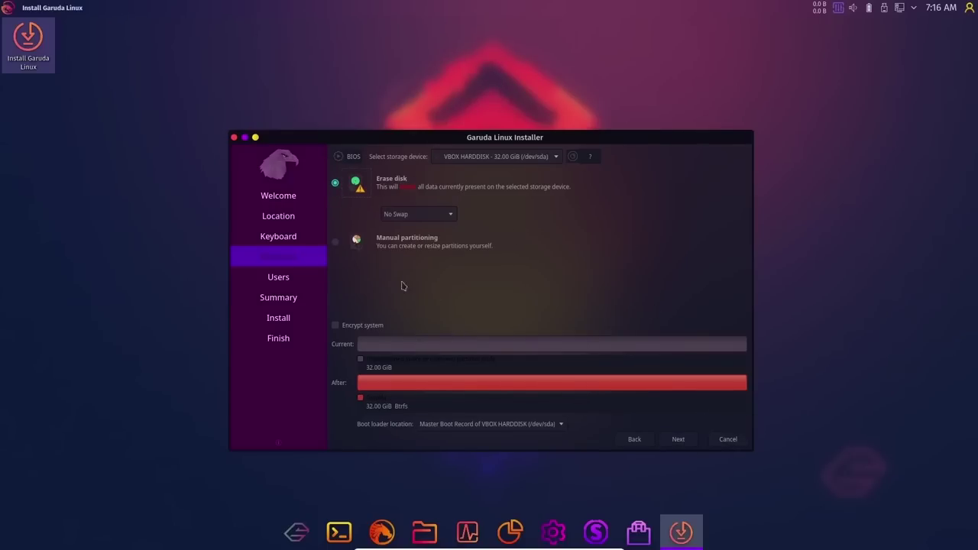
pyautogui.click(435, 219)
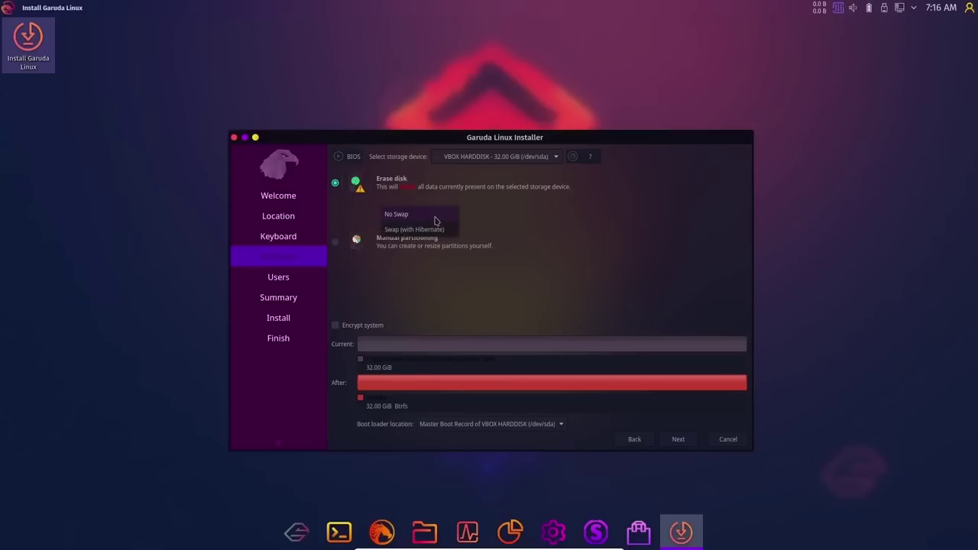
pyautogui.click(433, 230)
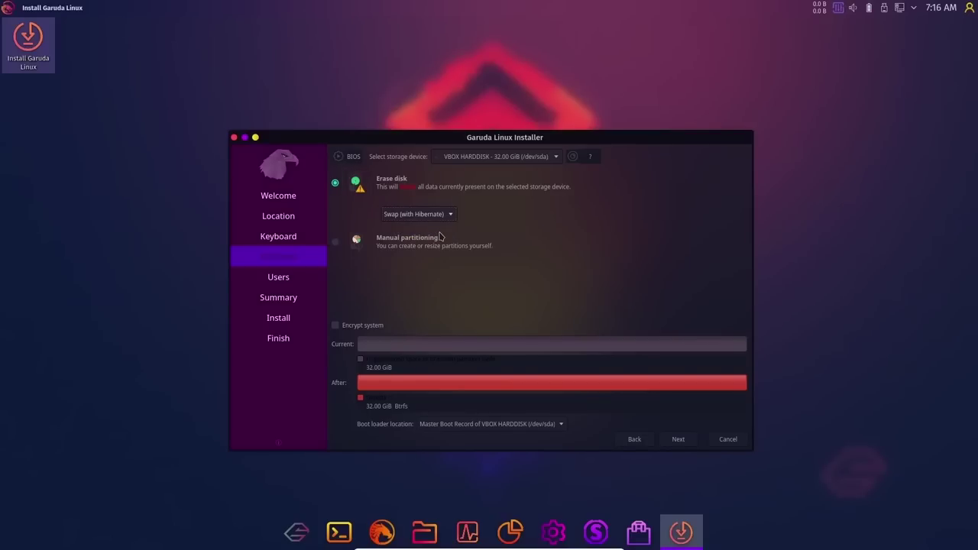
pyautogui.click(679, 438)
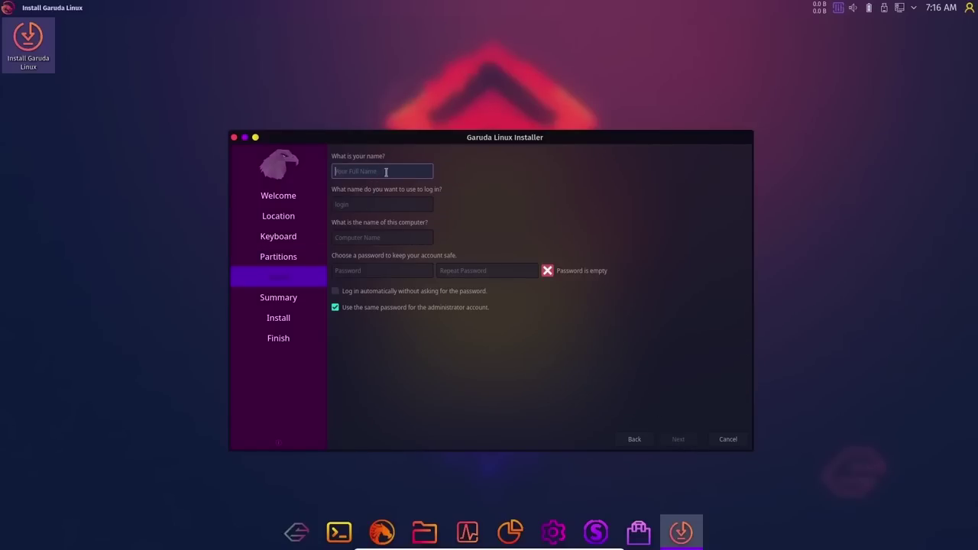
# Enter the full name for the user account, keep the suggested login and computer names, and enter the account password twice
pyautogui.write('Ebuz')
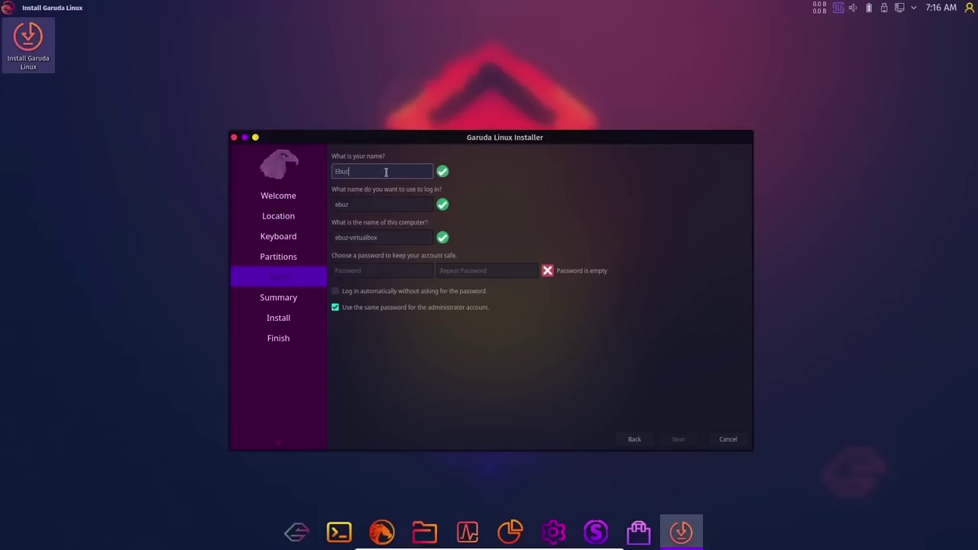
pyautogui.write('z Central')
pyautogui.press('Tab')
pyautogui.press('Tab')
pyautogui.press('Tab')
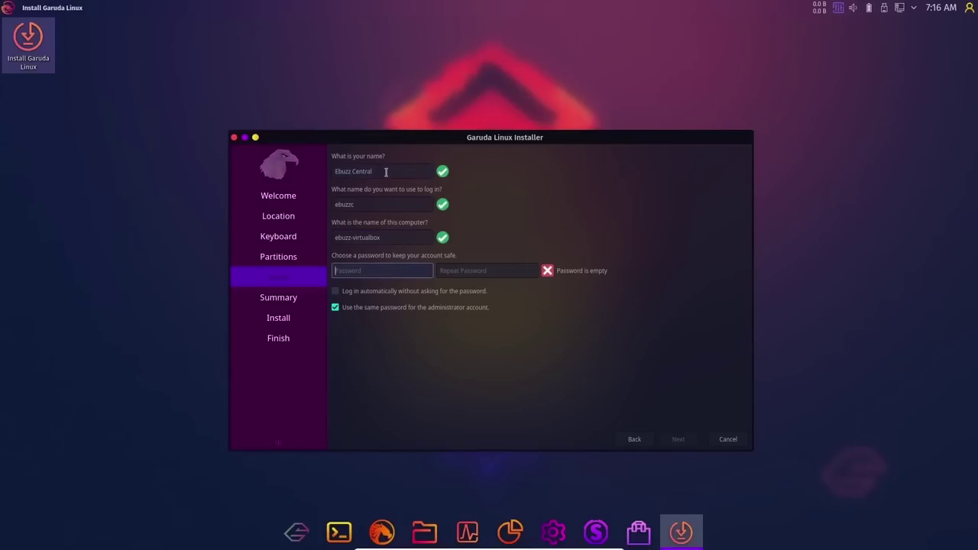
pyautogui.write('**********')
pyautogui.press('Tab')
pyautogui.write('*********')
# Accept the user details, review the installation summary and start the Garuda Linux installation
pyautogui.click(677, 440)
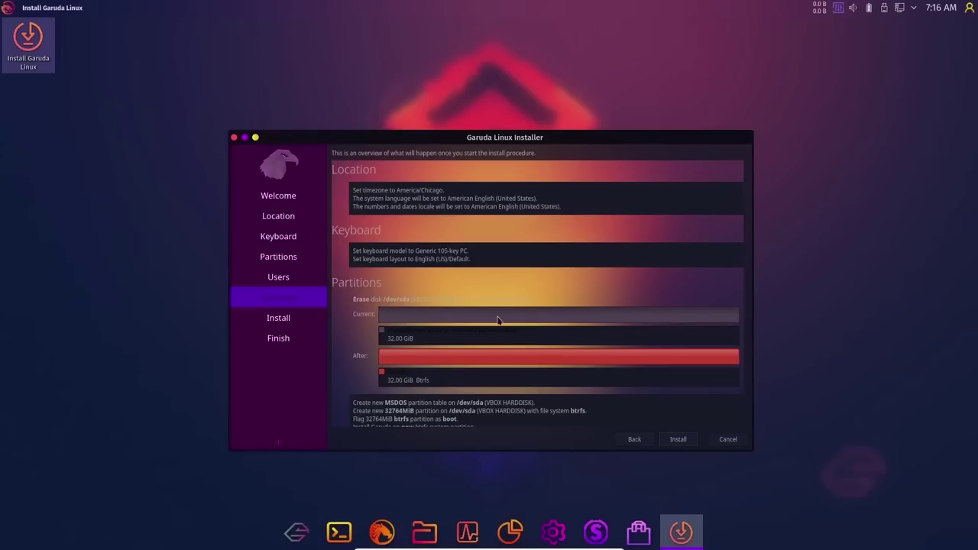
pyautogui.scroll(-1, 499, 320)
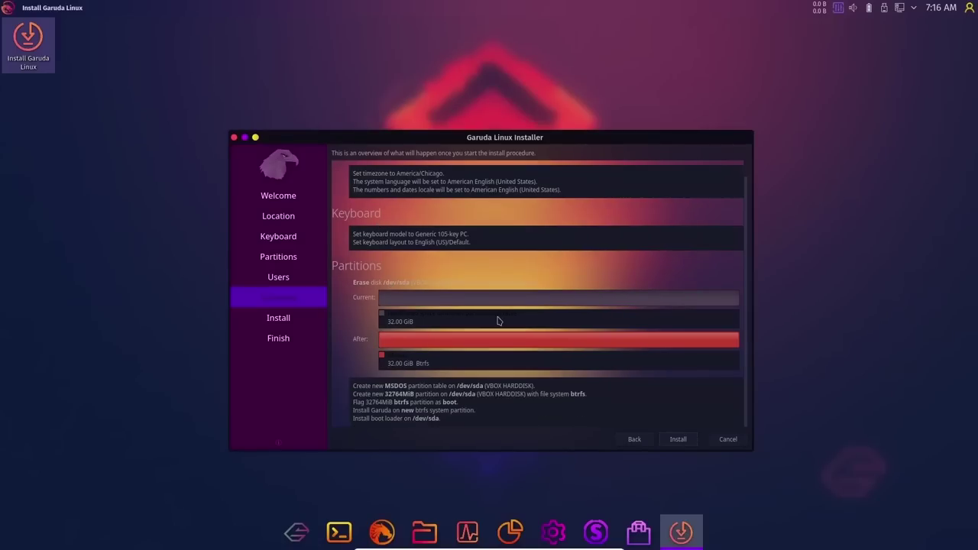
pyautogui.click(679, 440)
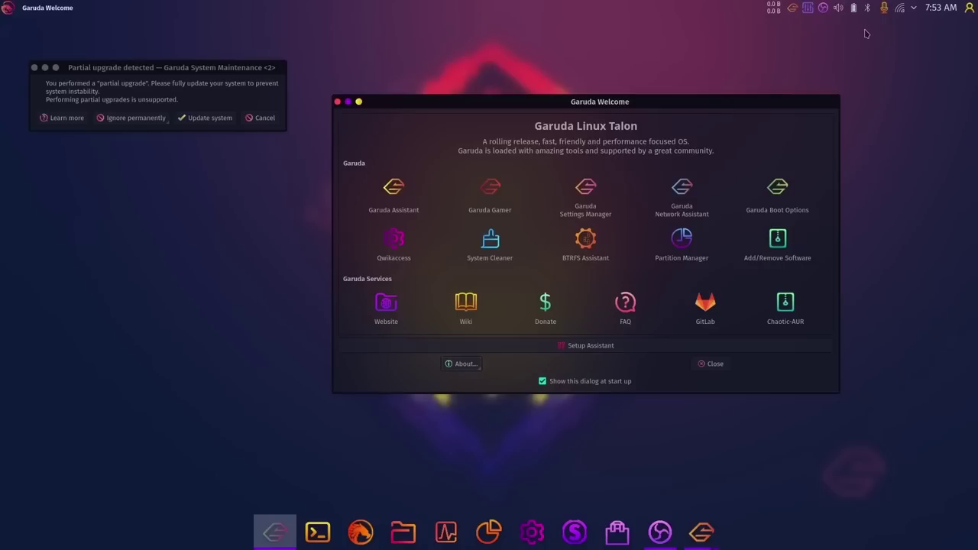
pyautogui.rightClick(663, 527)
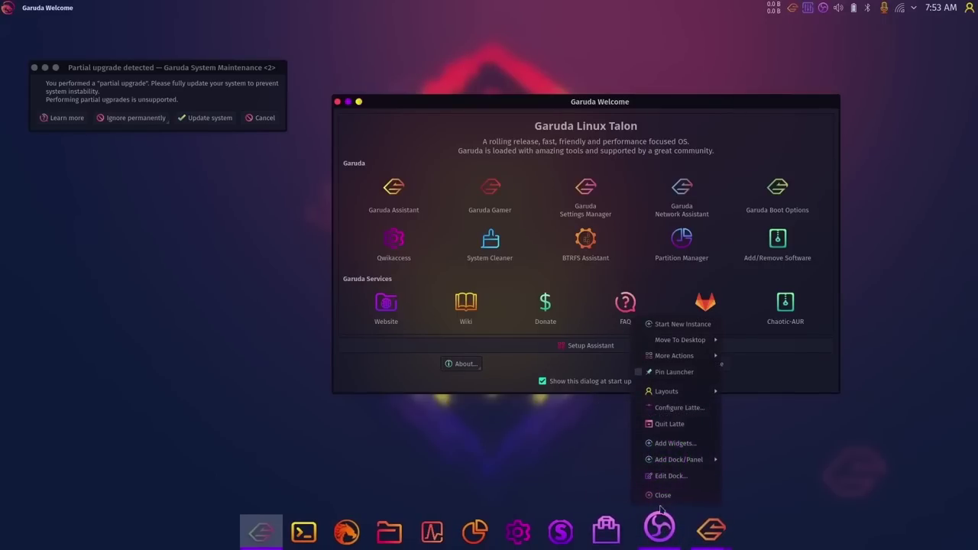
pyautogui.click(838, 443)
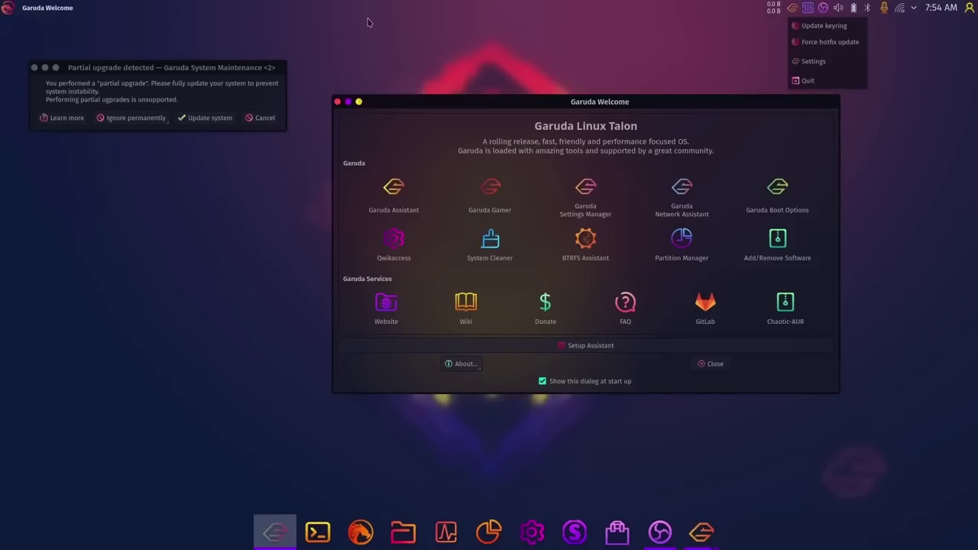
# Update the system from the partial upgrade notice, entering the sudo password, accepting the kwin replacement and package installation, and close the notice
pyautogui.click(211, 119)
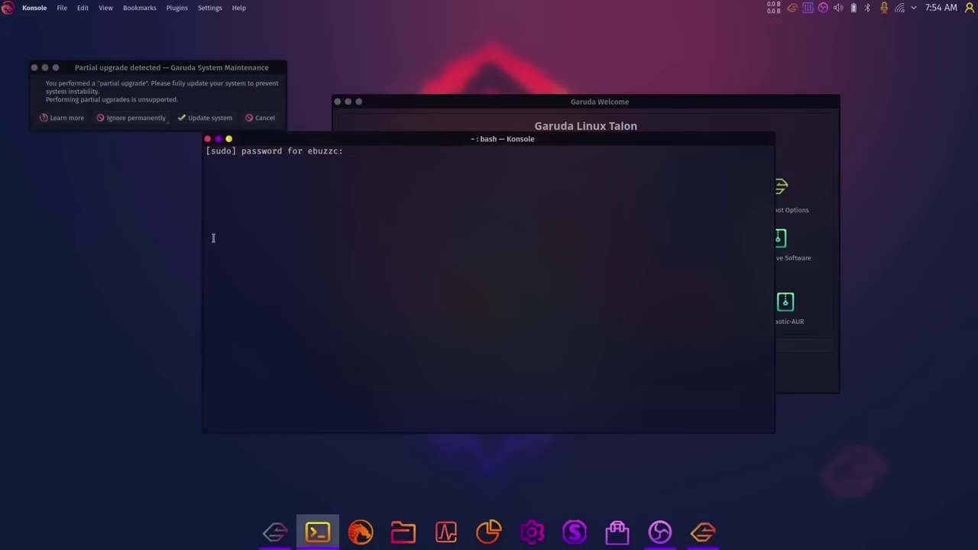
pyautogui.write('*********')
pyautogui.press('Return')
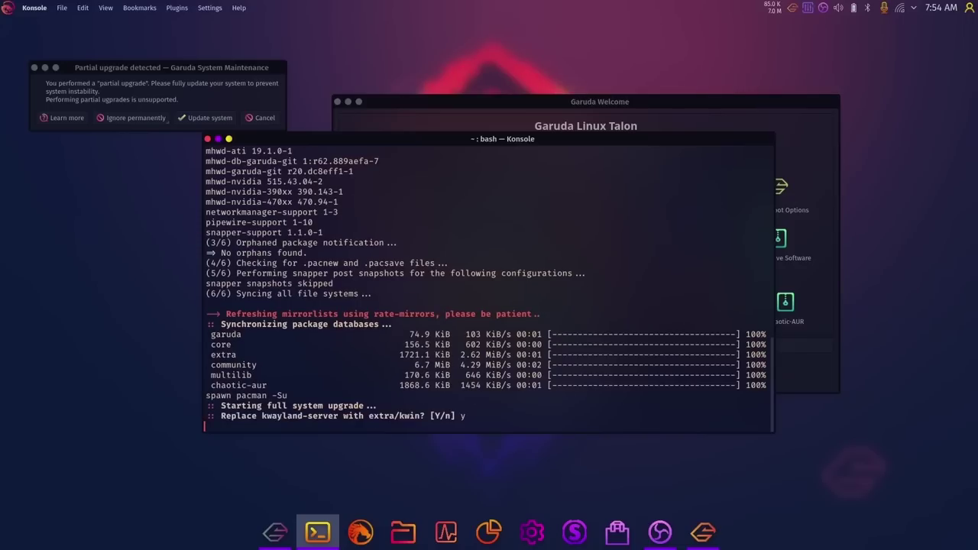
pyautogui.press('Return')
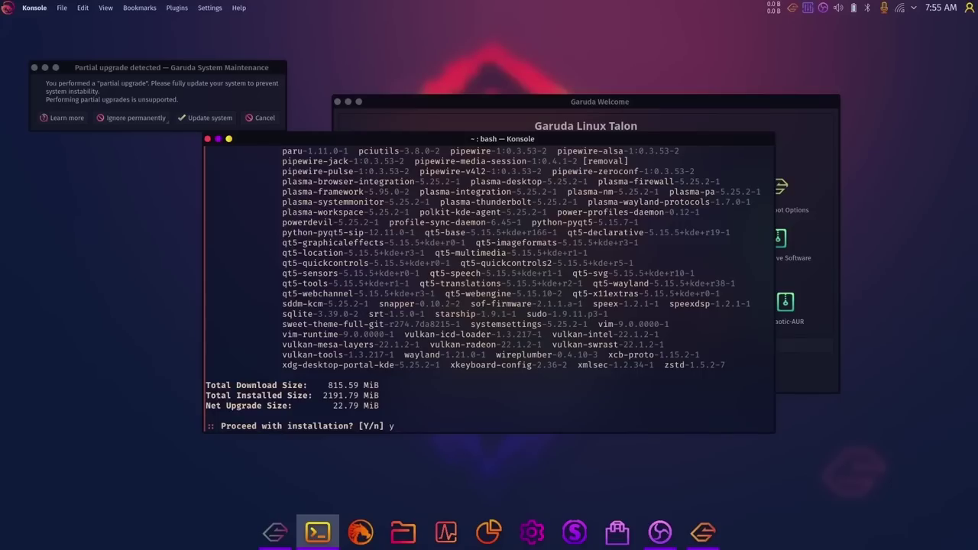
pyautogui.press('Return')
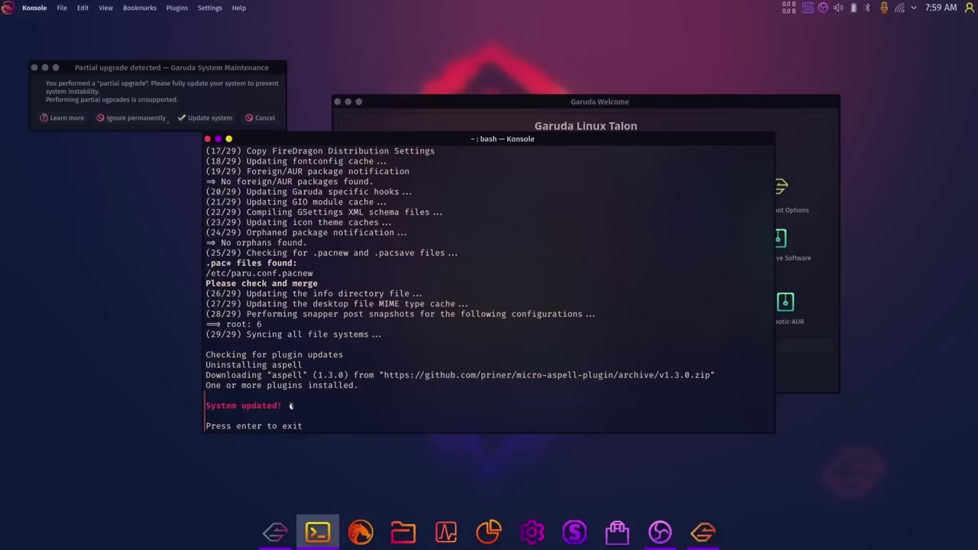
pyautogui.press('Return')
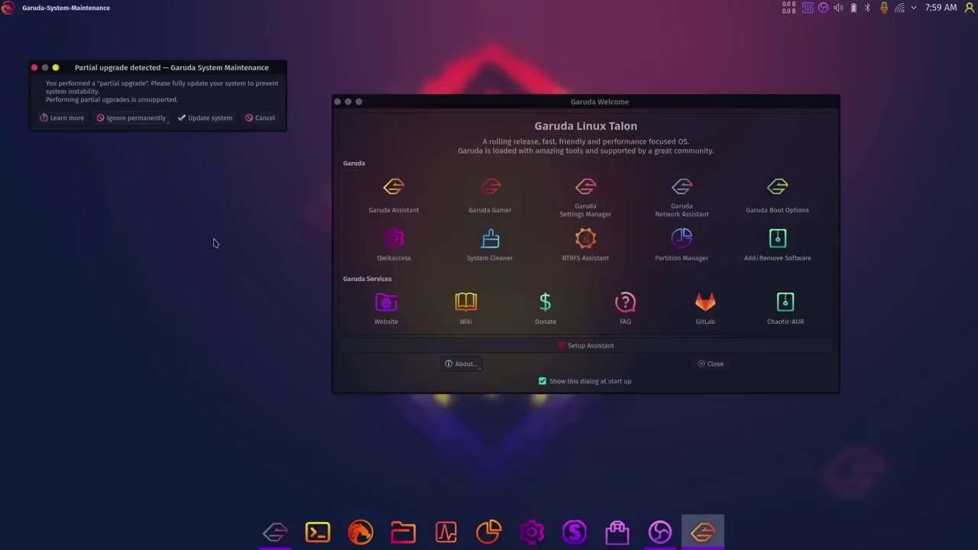
pyautogui.click(35, 68)
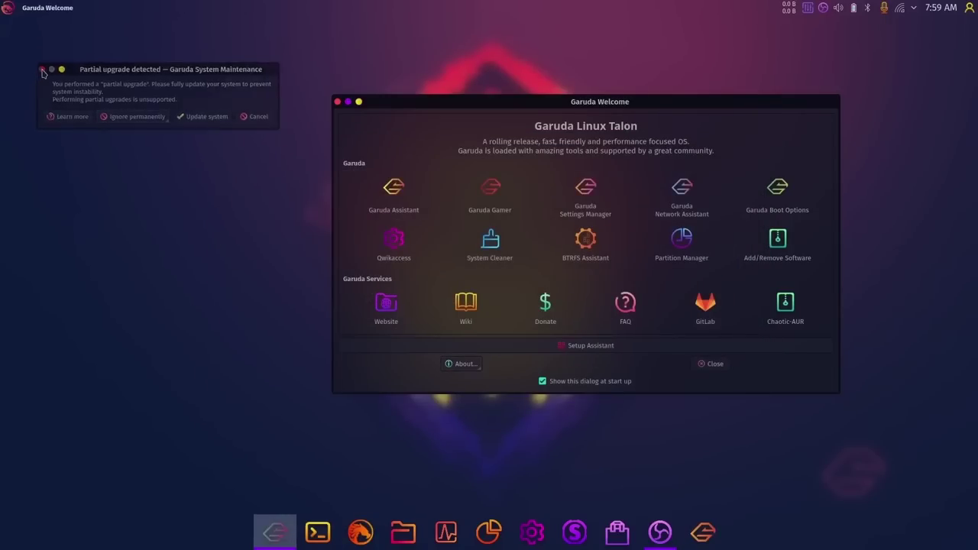
# Open Garuda Assistant from Garuda Welcome, examine its maintenance, BTRFS/Snapper, system components, settings, specs and diagnostics sections, and close it
pyautogui.moveTo(551, 97); pyautogui.dragTo(463, 88)
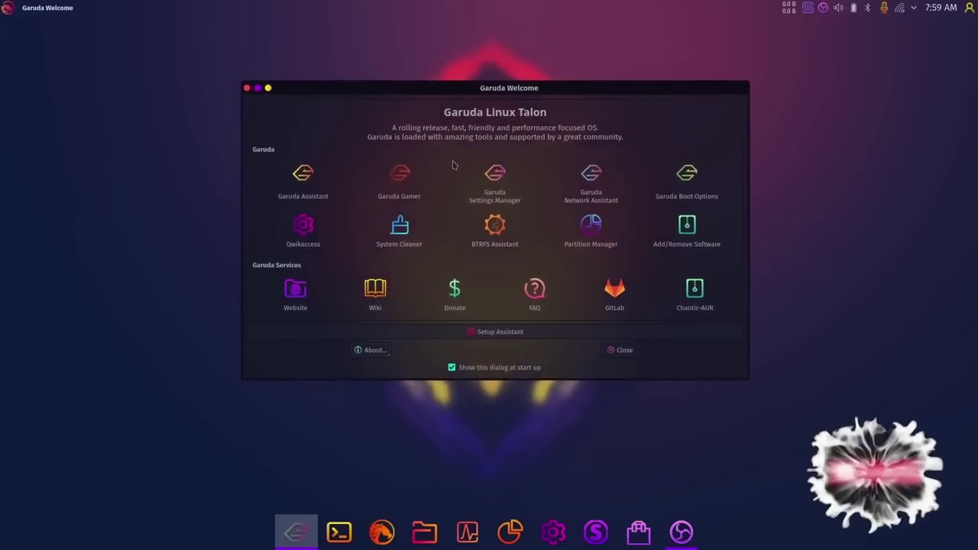
pyautogui.hotkey('alt', 'F4')
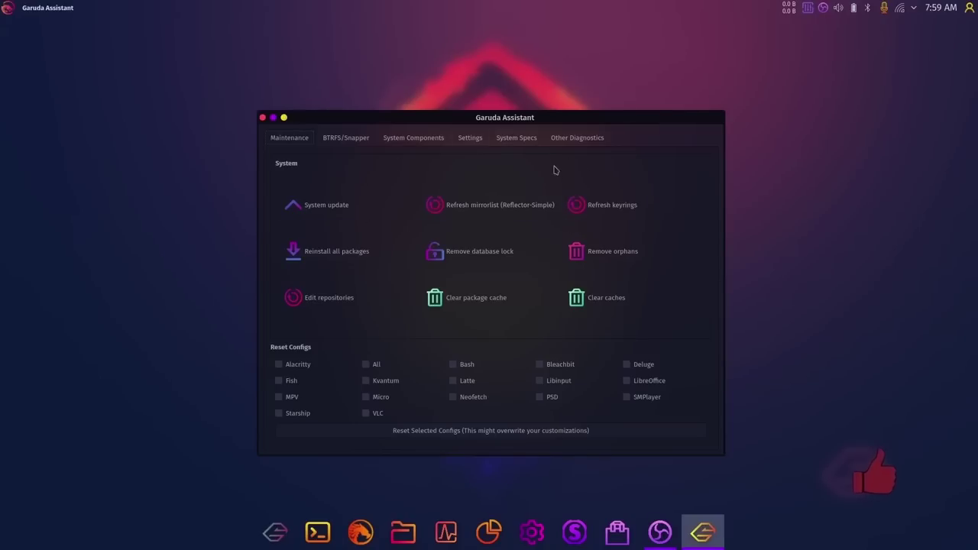
pyautogui.click(345, 139)
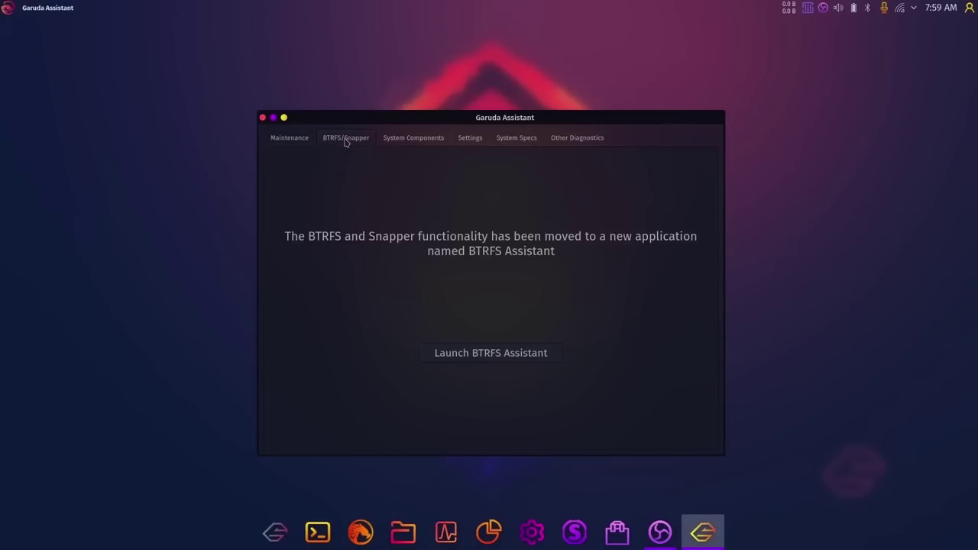
pyautogui.click(400, 142)
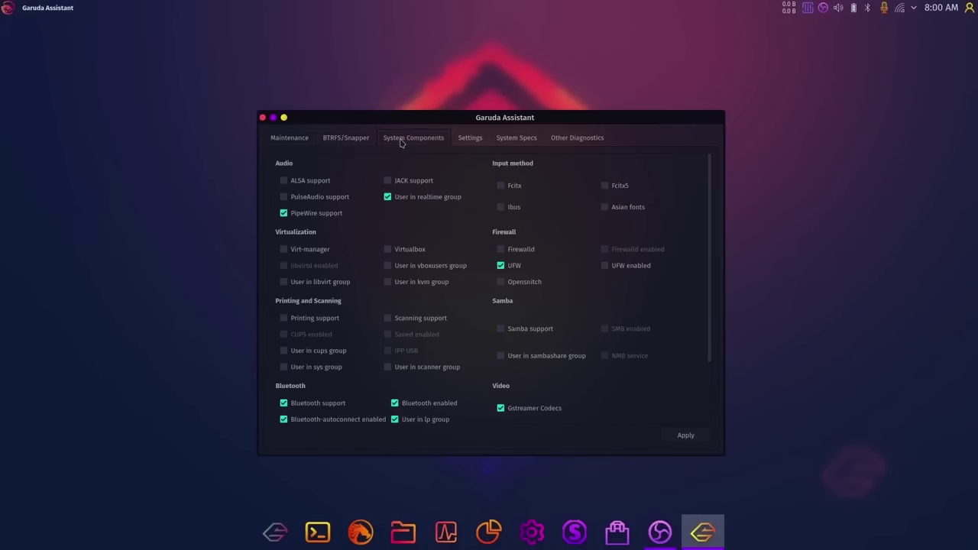
pyautogui.click(470, 145)
pyautogui.click(516, 143)
pyautogui.click(563, 145)
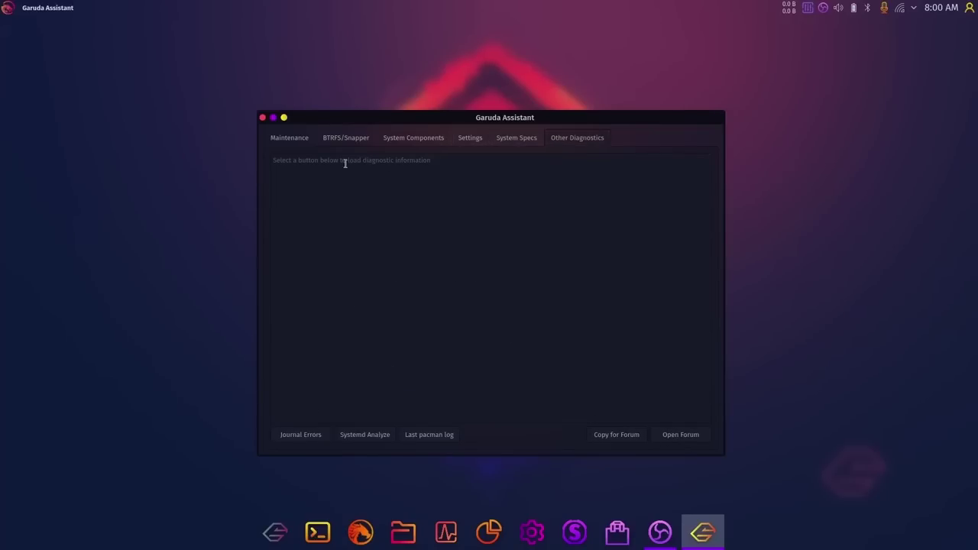
pyautogui.click(290, 143)
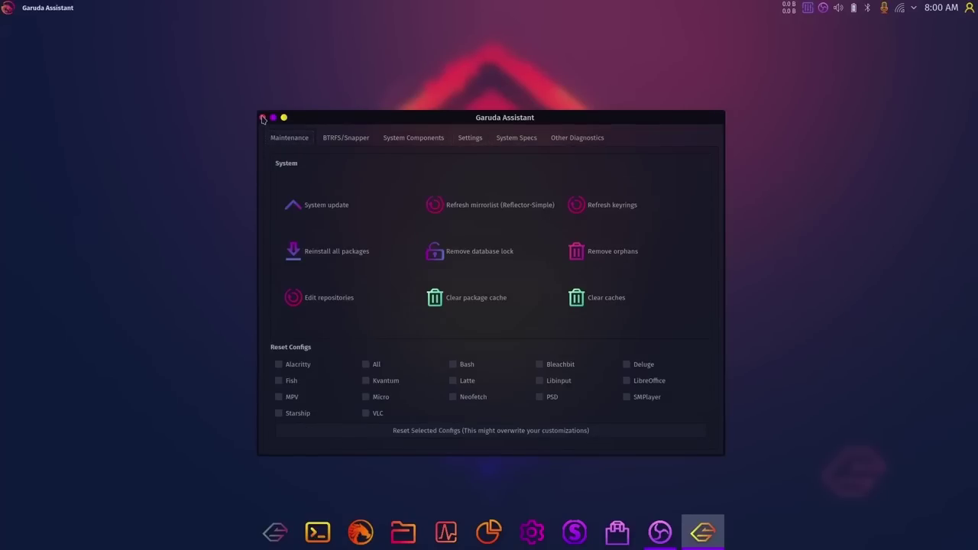
pyautogui.click(262, 117)
# Open Garuda Gamer from Garuda Welcome and examine the offered game launchers, WINE components and tools
pyautogui.click(401, 227)
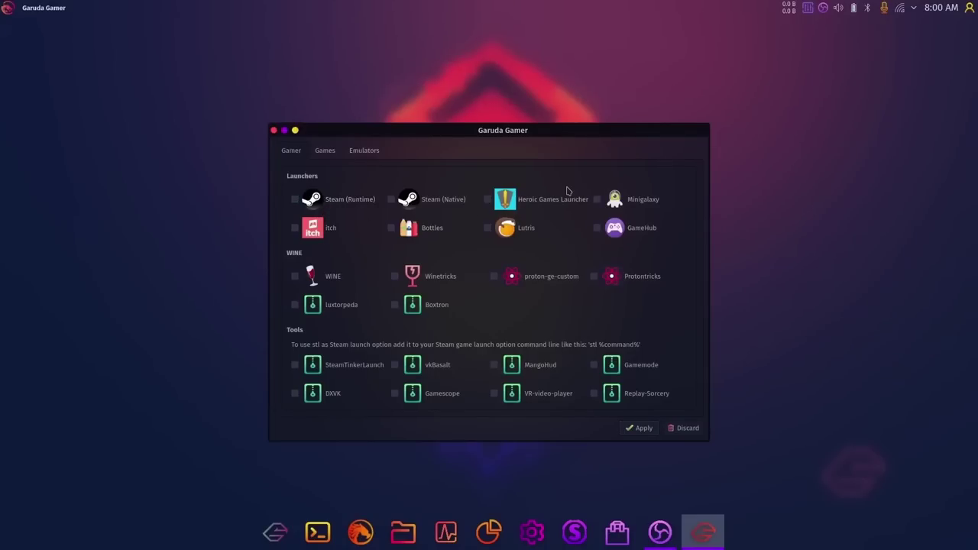
pyautogui.scroll(-1, 610, 260)
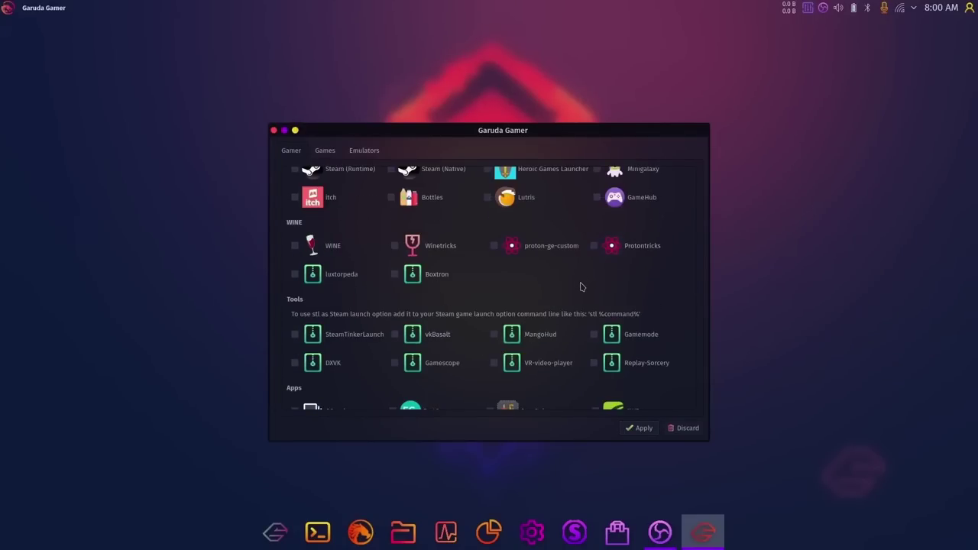
pyautogui.scroll(1, 580, 285)
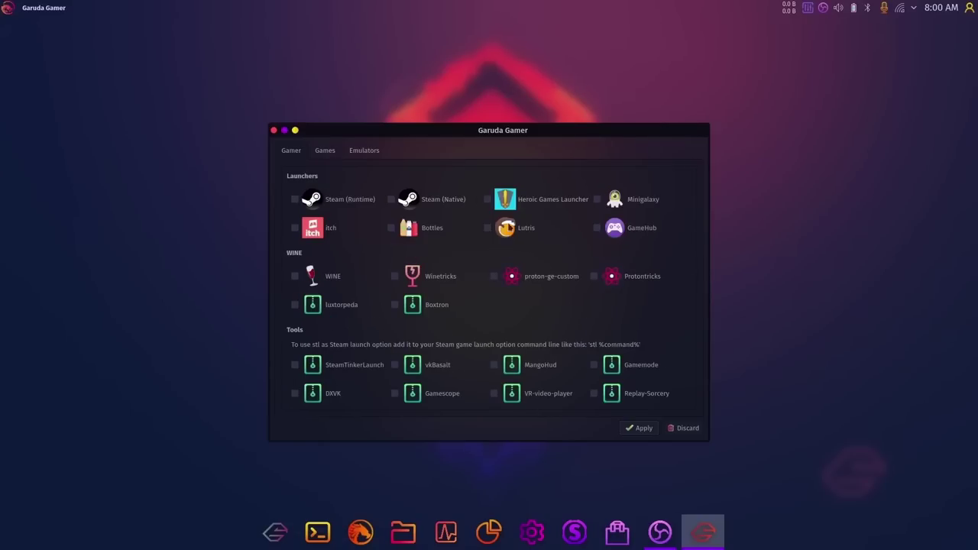
# Browse the games list and select the Dolphin-Emu and PCSX2 emulators in Garuda Gamer
pyautogui.click(324, 151)
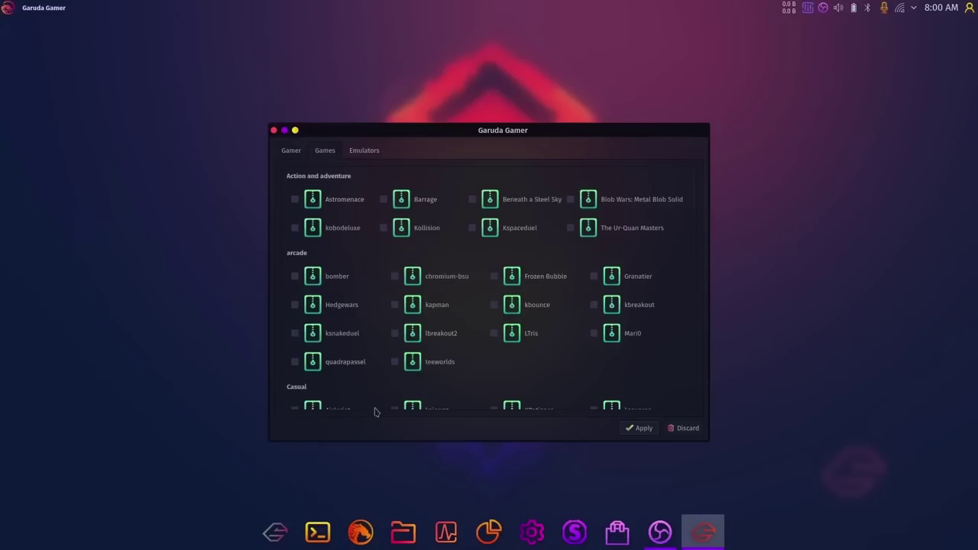
pyautogui.click(364, 150)
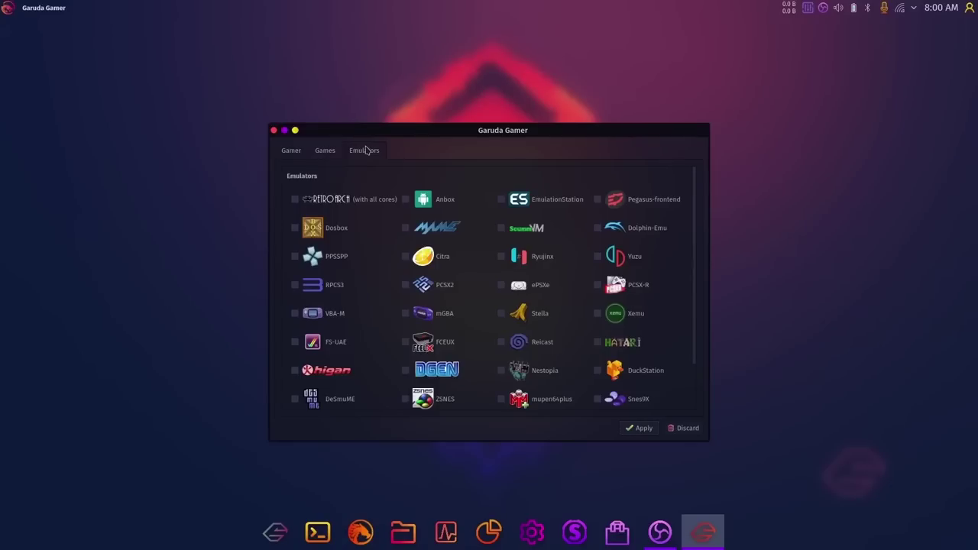
pyautogui.click(598, 228)
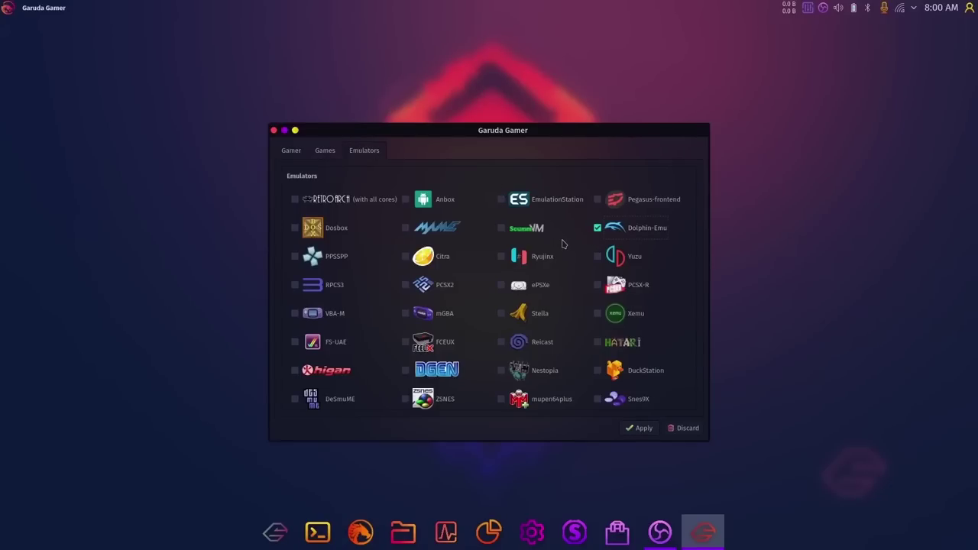
pyautogui.scroll(-2, 562, 243)
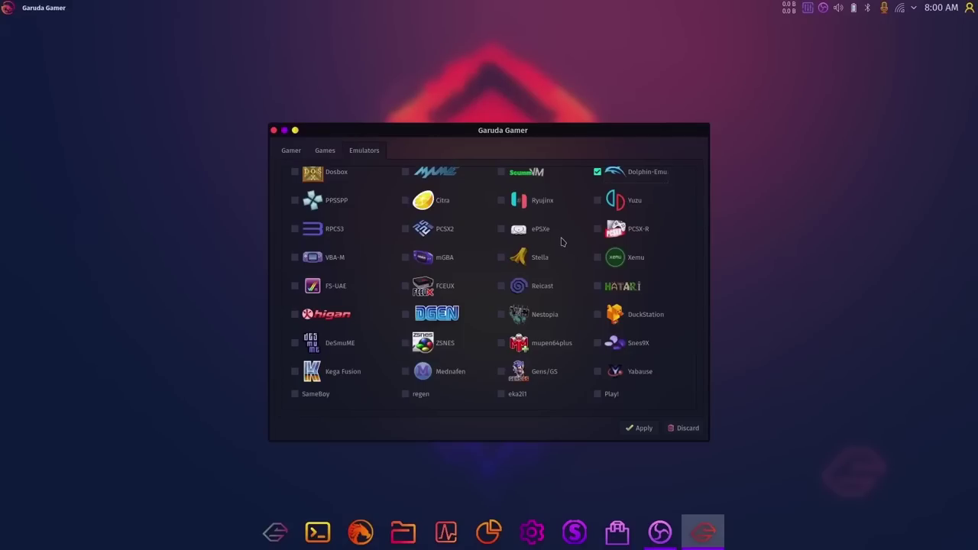
pyautogui.click(405, 228)
pyautogui.scroll(3, 561, 279)
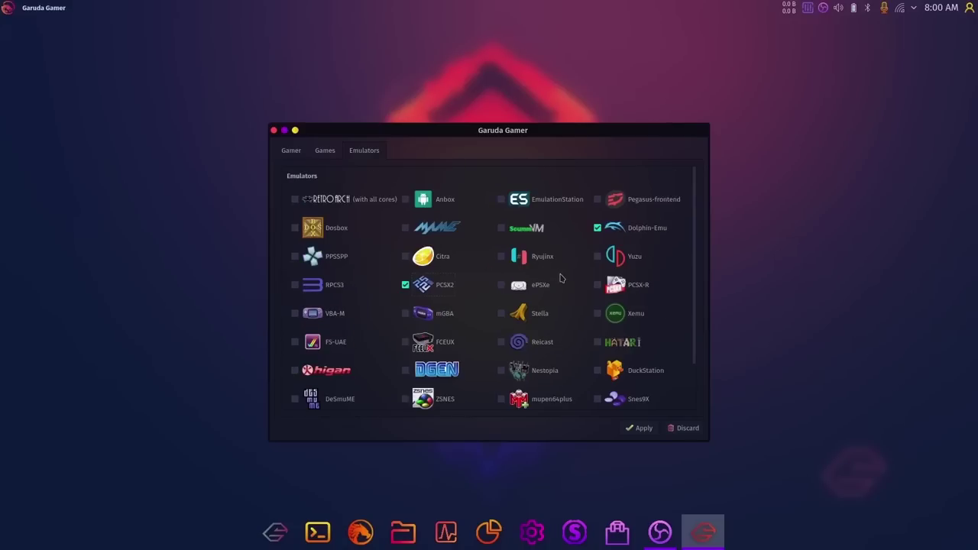
# Install the selected emulators, entering the account password for authentication, and close Garuda Gamer once the installation ends
pyautogui.click(640, 428)
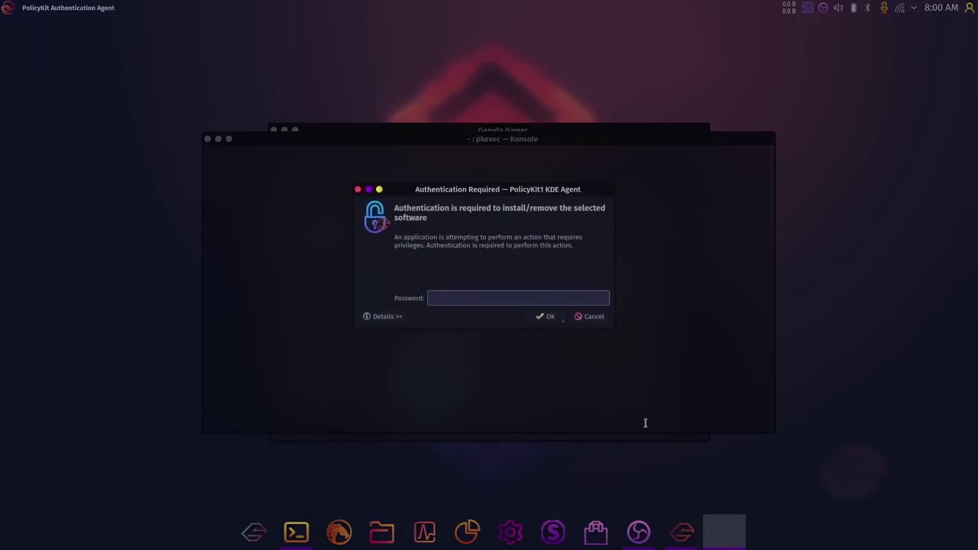
pyautogui.write('*********')
pyautogui.press('Return')
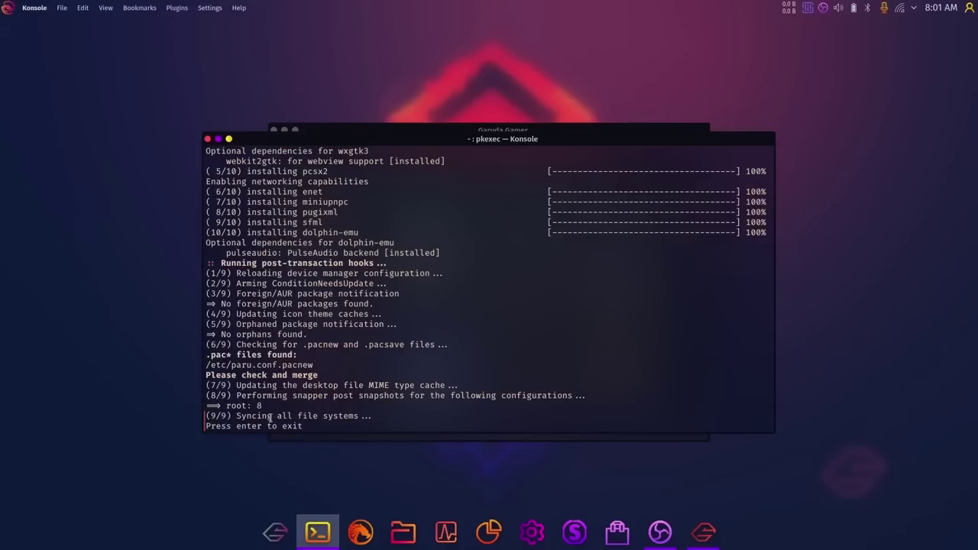
pyautogui.press('Return')
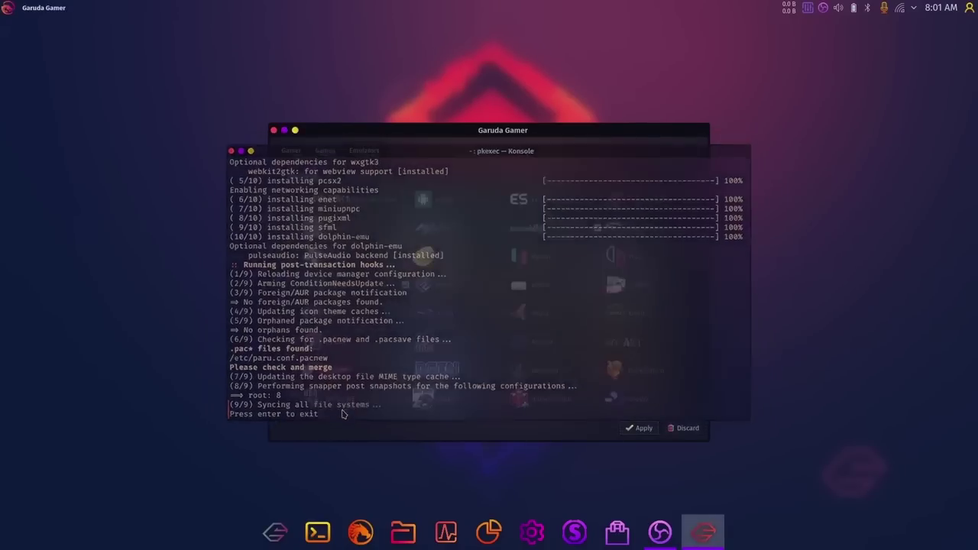
pyautogui.click(273, 131)
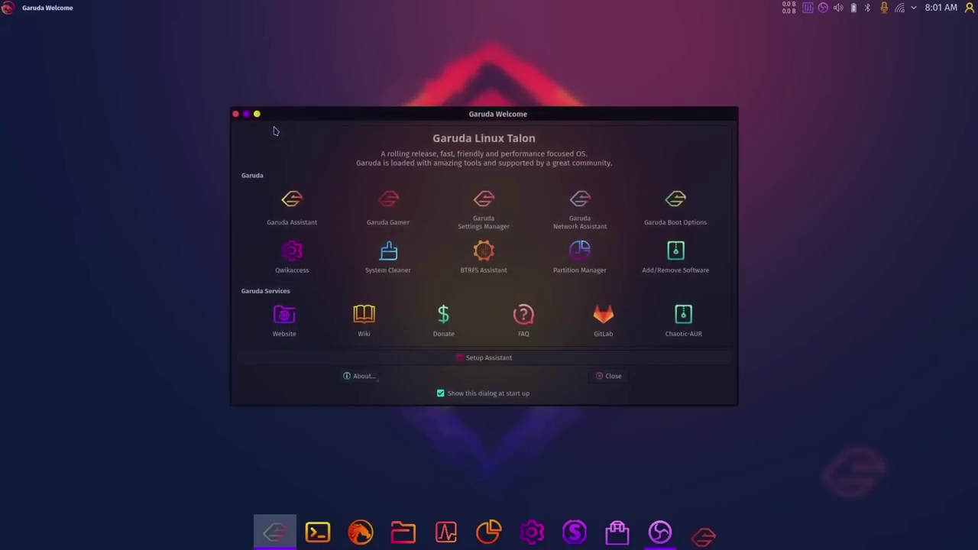
# Search the application launcher for "dolphin", open Dolphin Emulator and authorize its usage statistics reporting
pyautogui.click(9, 9)
pyautogui.write('dolphin')
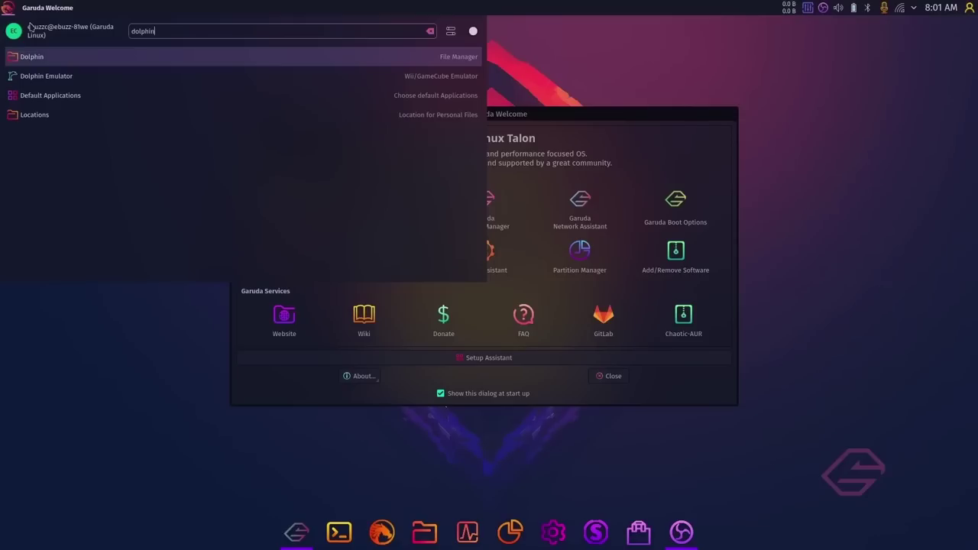
pyautogui.click(43, 79)
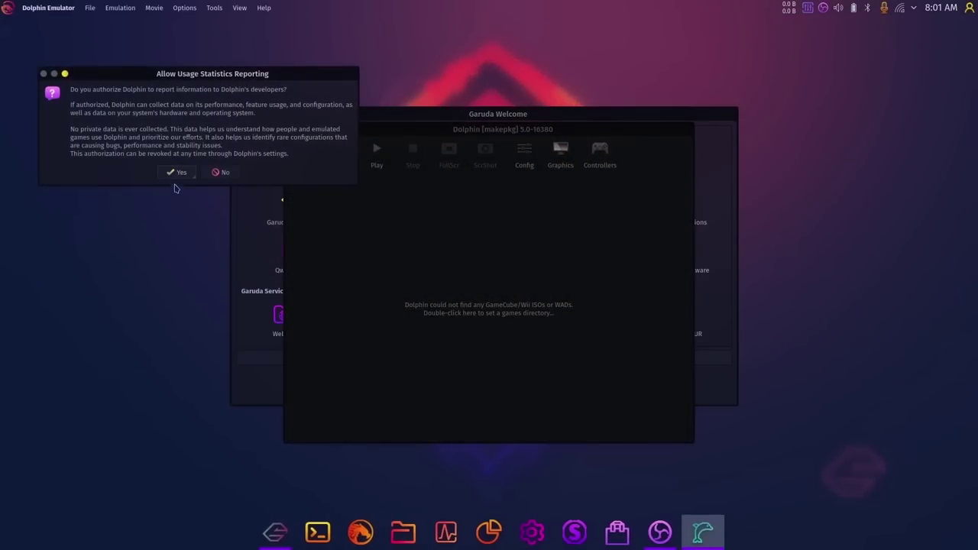
pyautogui.click(178, 172)
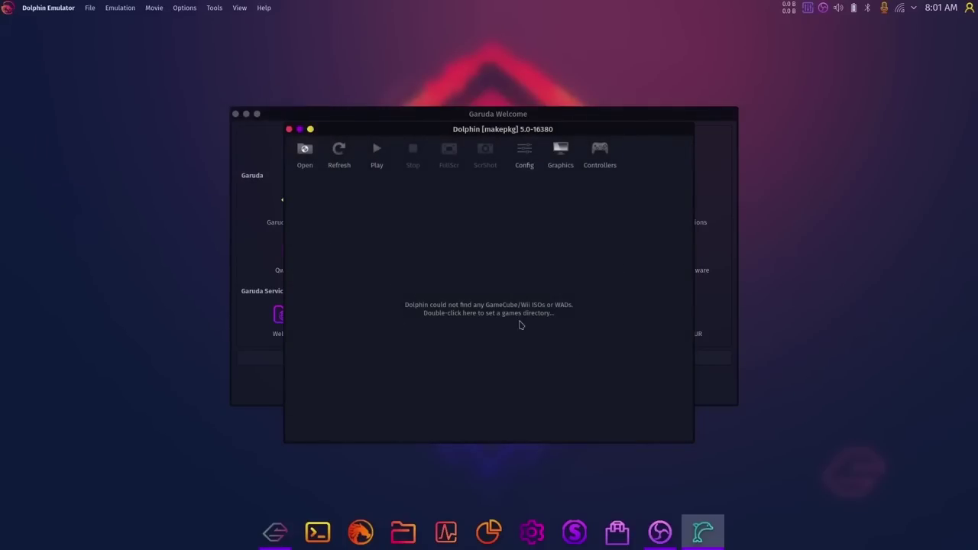
# Pin the Dolphin Emulator launcher to the dock and close the emulator
pyautogui.rightClick(708, 533)
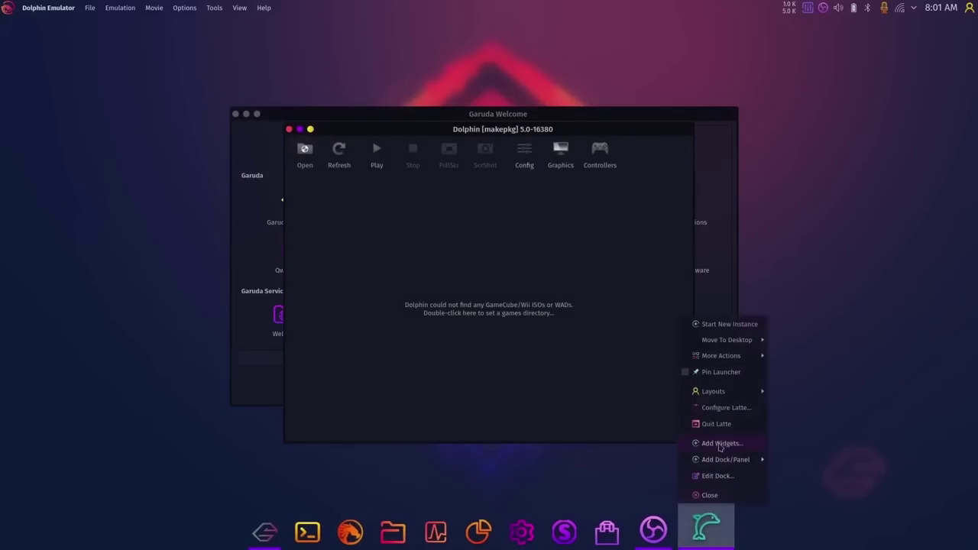
pyautogui.click(722, 372)
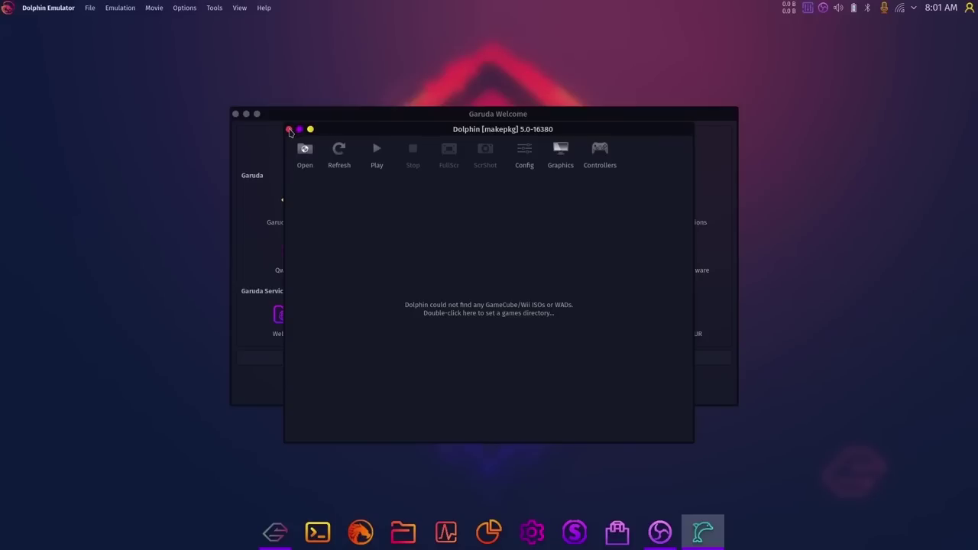
pyautogui.click(288, 130)
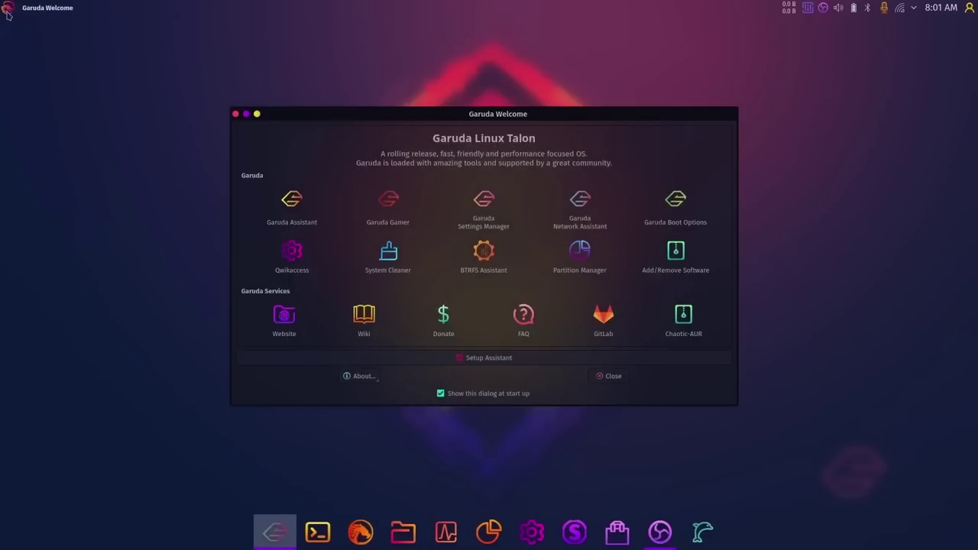
# Search the application launcher for "pcs" and open the PCSX2 emulator
pyautogui.click(8, 11)
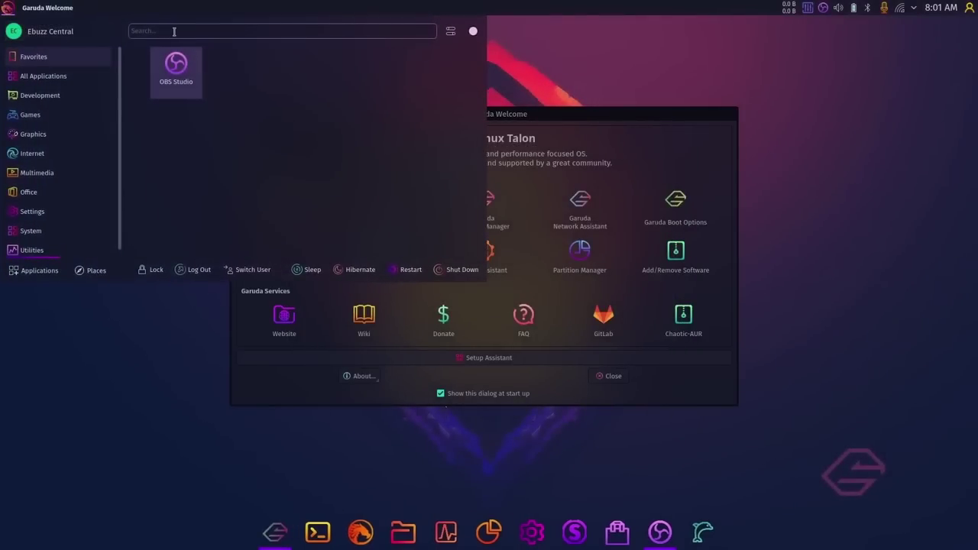
pyautogui.write('ps')
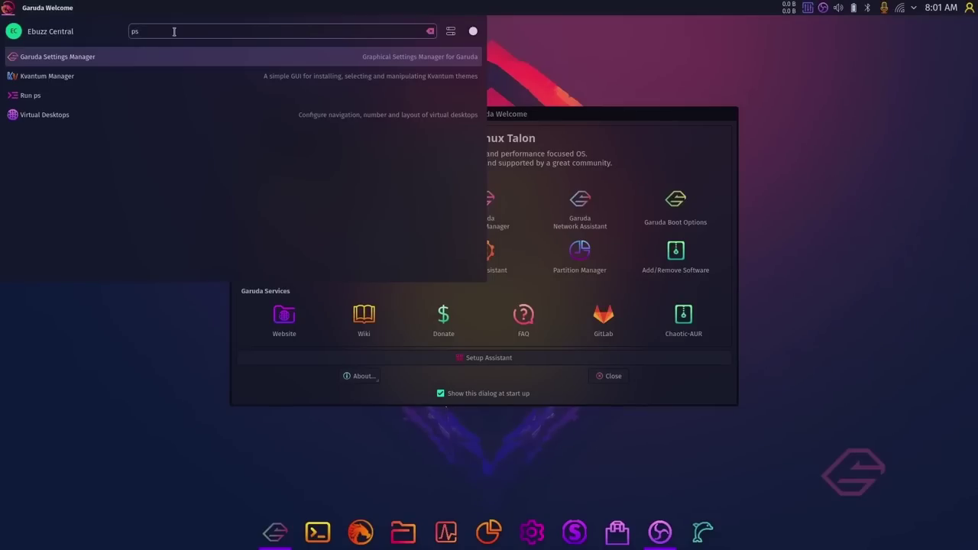
pyautogui.press('BackSpace')
pyautogui.write('cs')
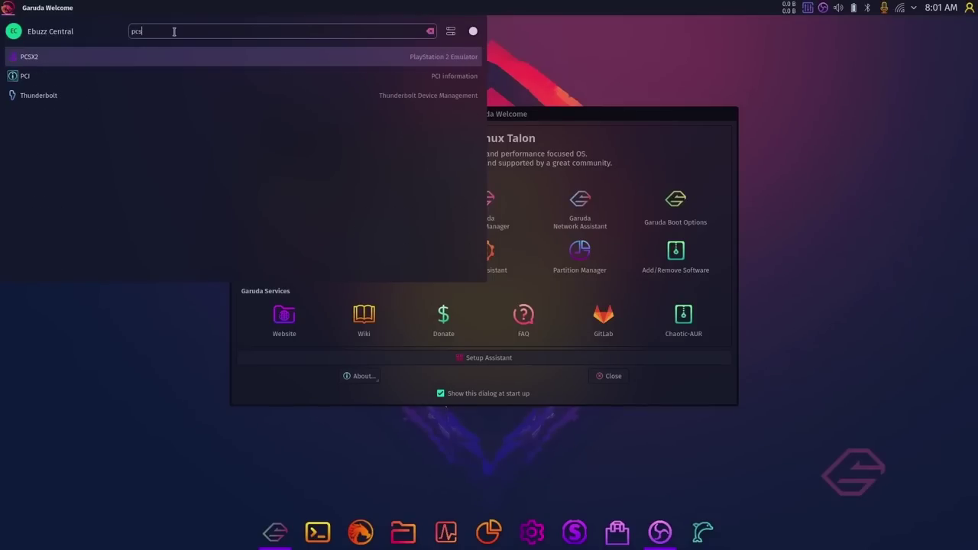
pyautogui.click(35, 61)
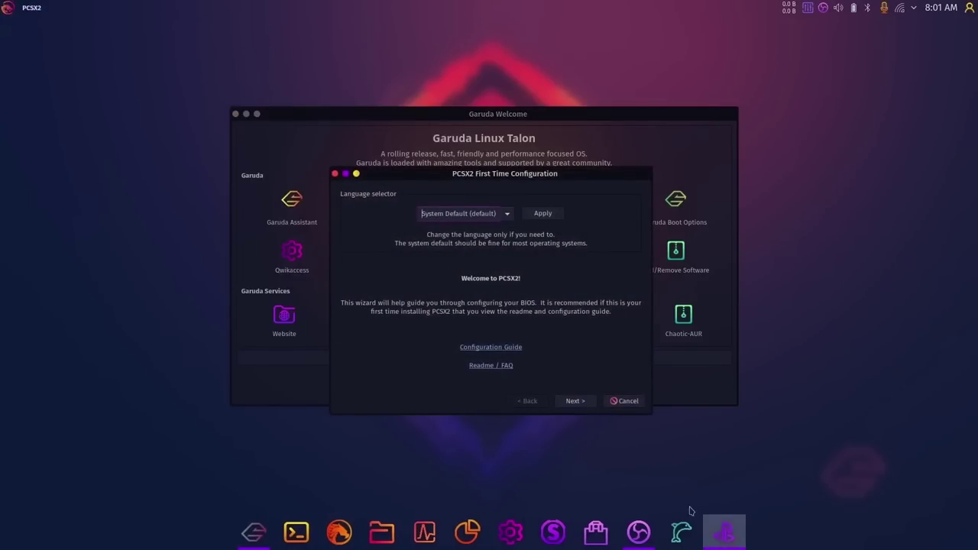
# Pin the PCSX2 launcher to the dock and close its First Time Configuration window
pyautogui.rightClick(724, 531)
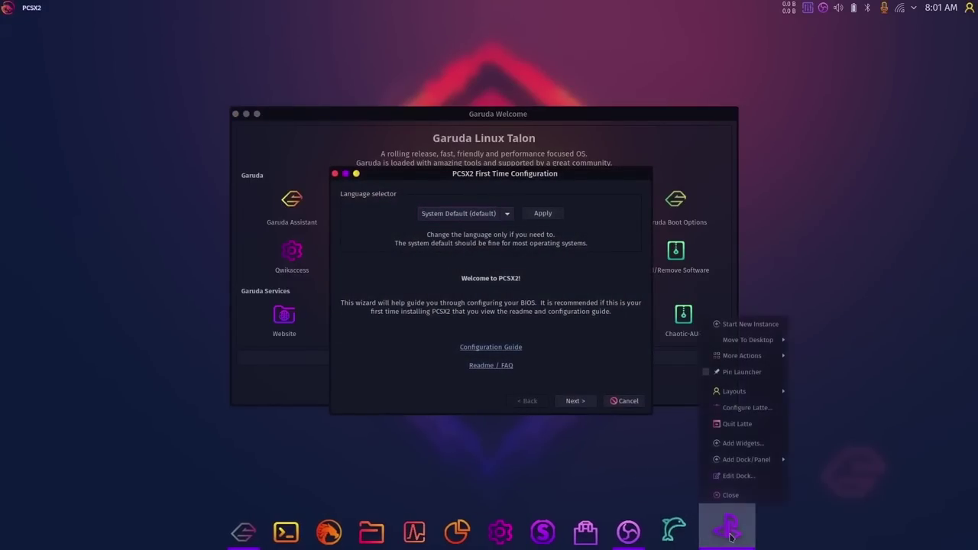
pyautogui.click(751, 379)
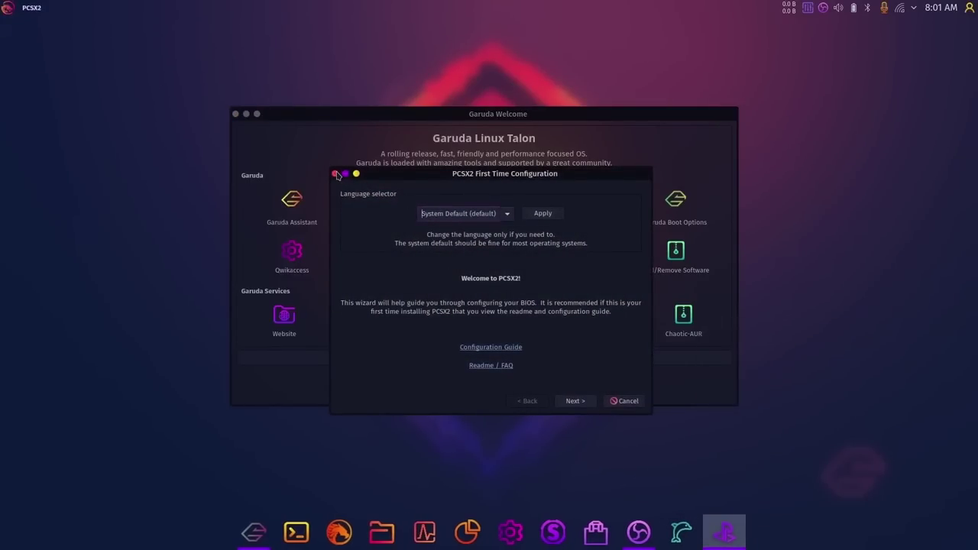
pyautogui.click(335, 174)
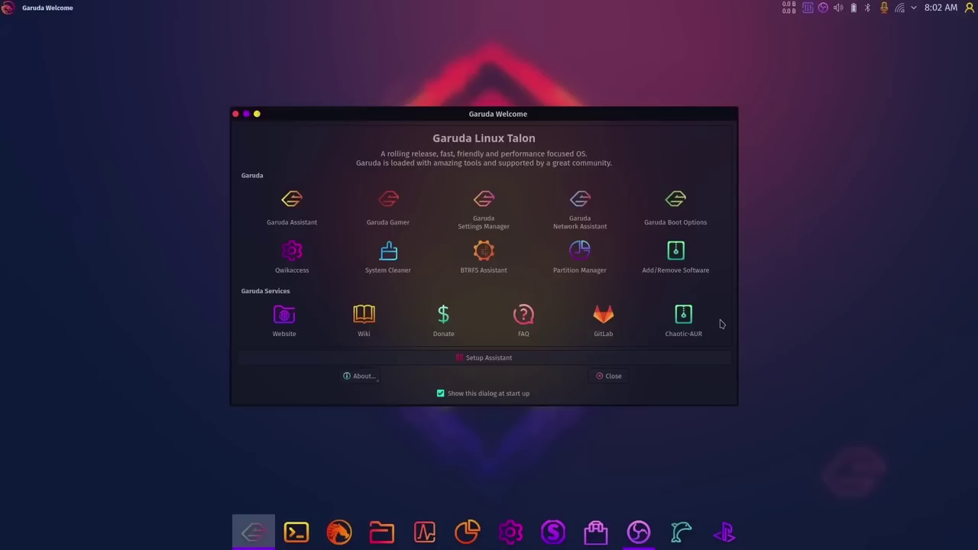
# Open Garuda Settings Manager from Garuda Welcome, examine its hardware and system settings, and close it
pyautogui.click(494, 234)
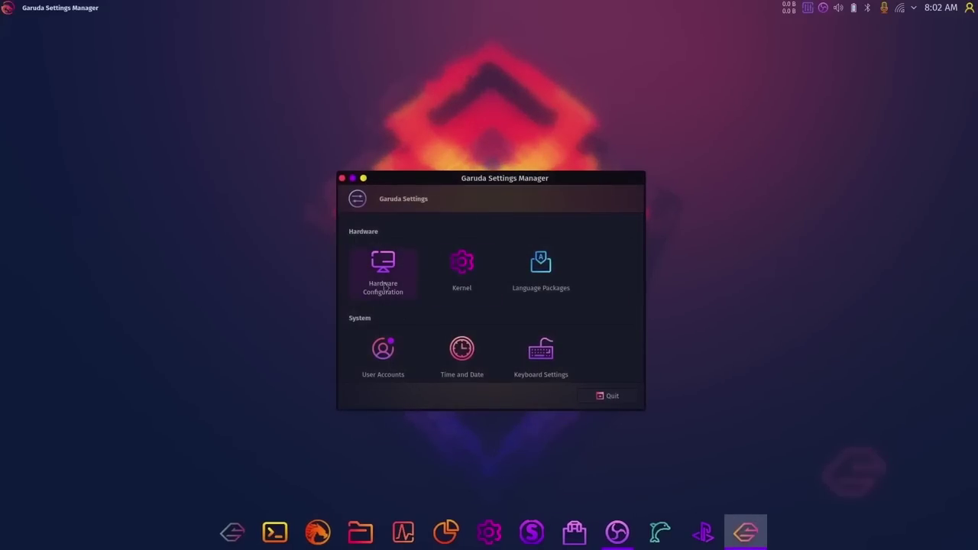
pyautogui.scroll(-2, 562, 265)
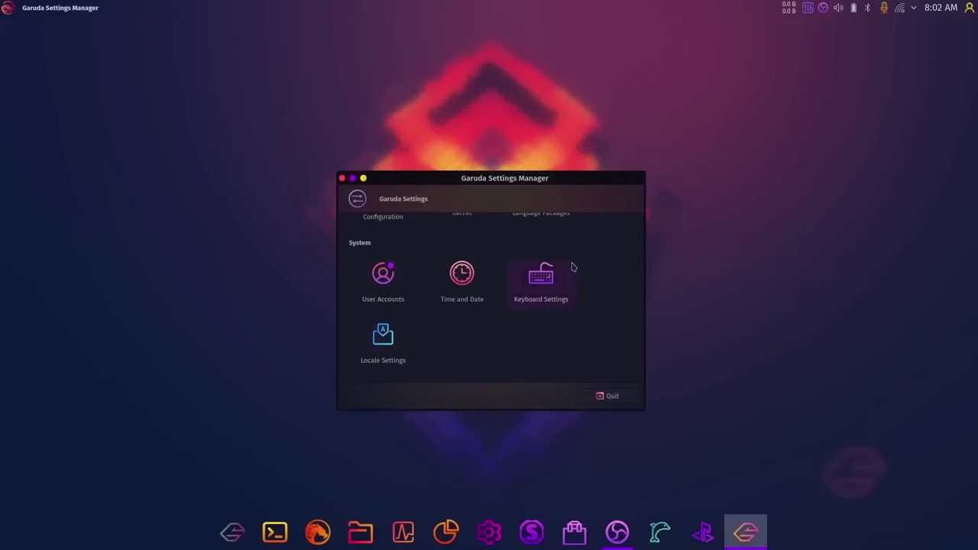
pyautogui.scroll(2, 466, 291)
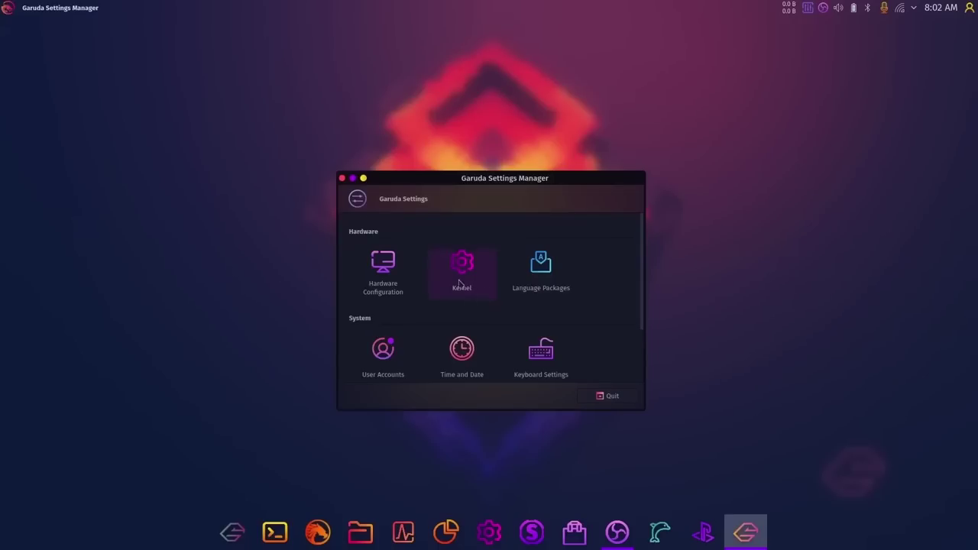
pyautogui.click(341, 179)
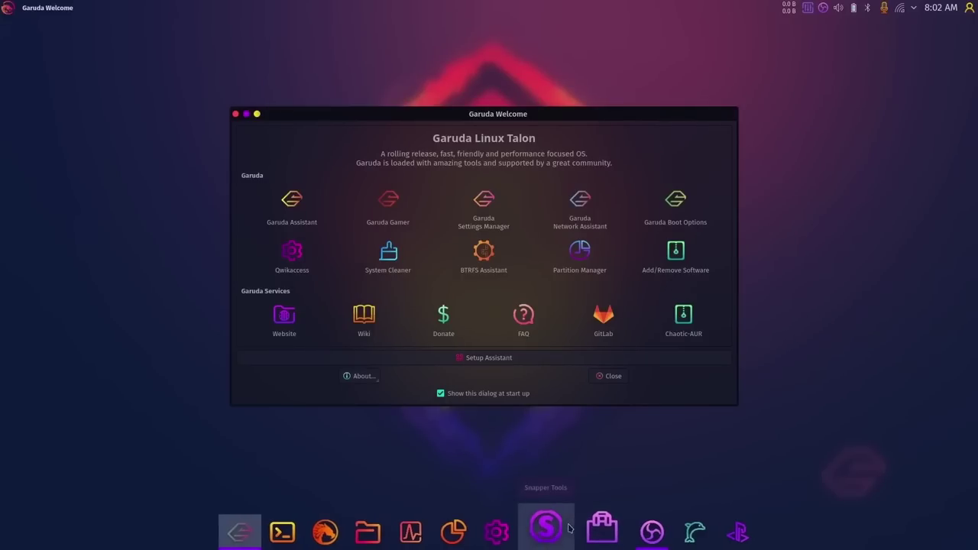
# Open System Settings, view the folder icons of the Home folder in the Dolphin file manager, and close the file manager
pyautogui.click(509, 528)
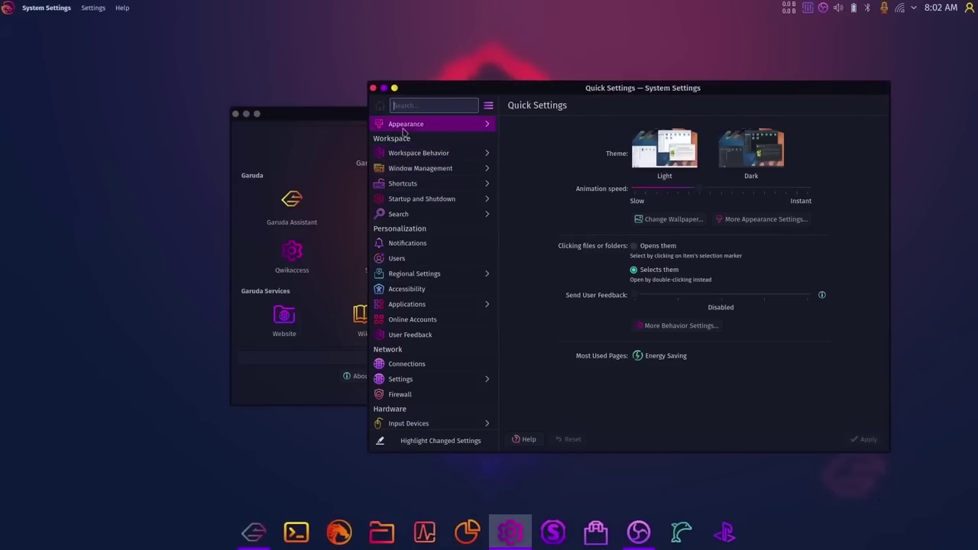
pyautogui.click(382, 529)
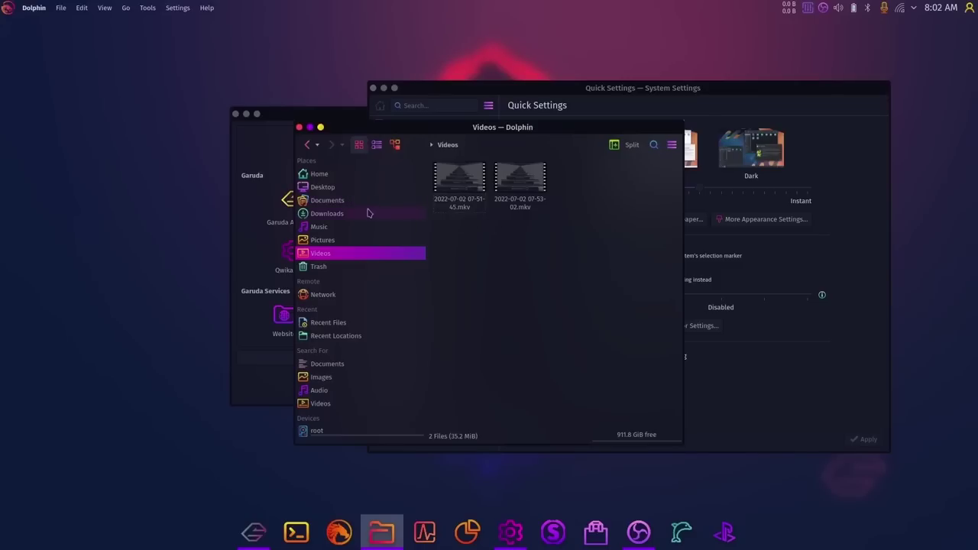
pyautogui.click(325, 187)
pyautogui.click(321, 175)
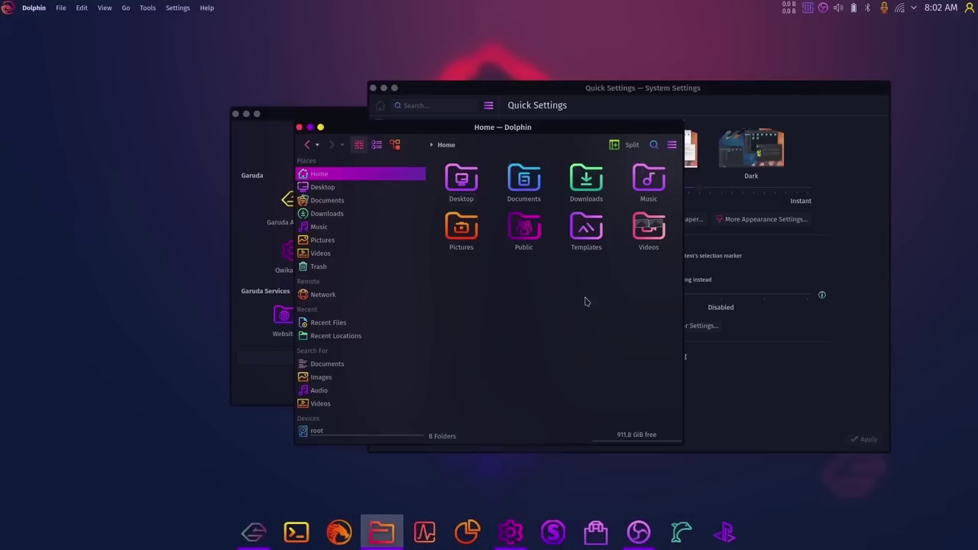
pyautogui.click(300, 128)
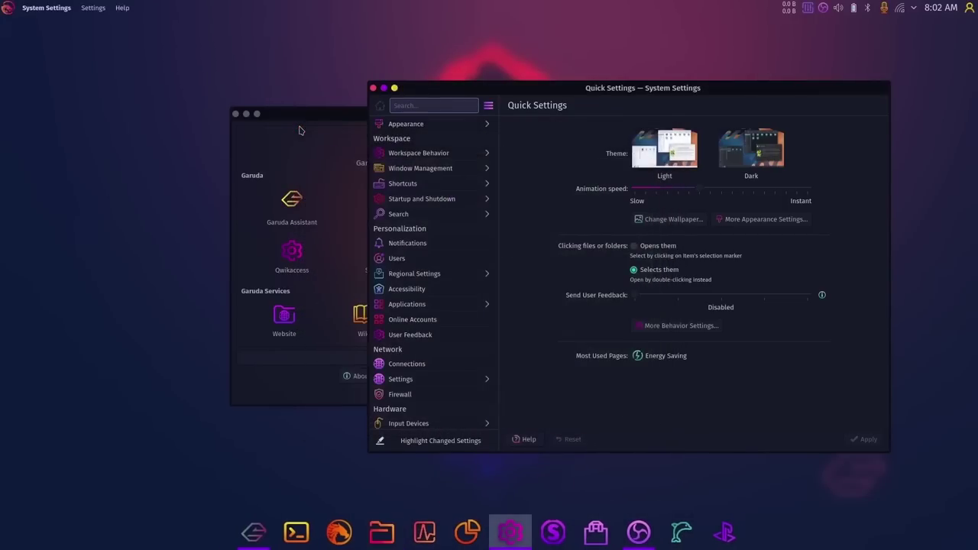
# Apply the candy-icons icon theme in the Appearance settings and close System Settings
pyautogui.click(419, 124)
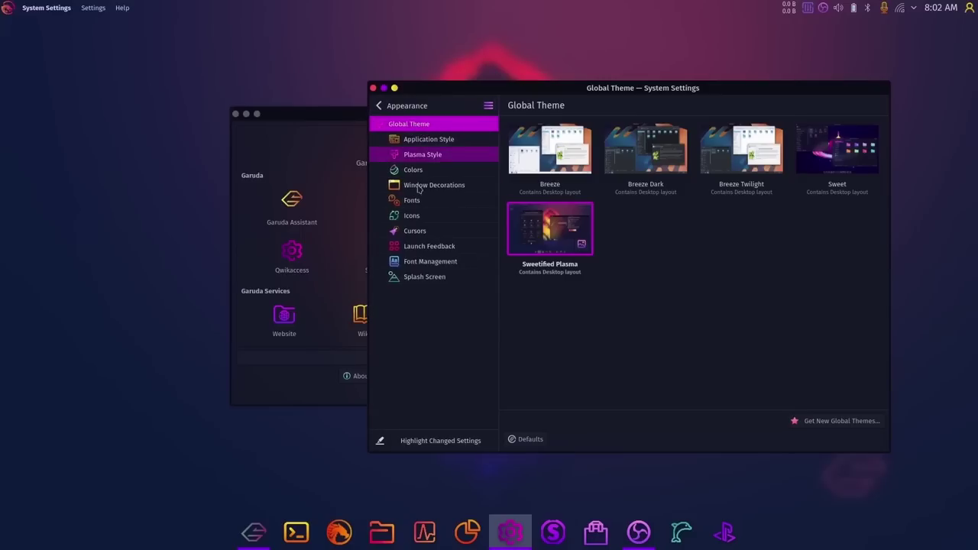
pyautogui.click(411, 220)
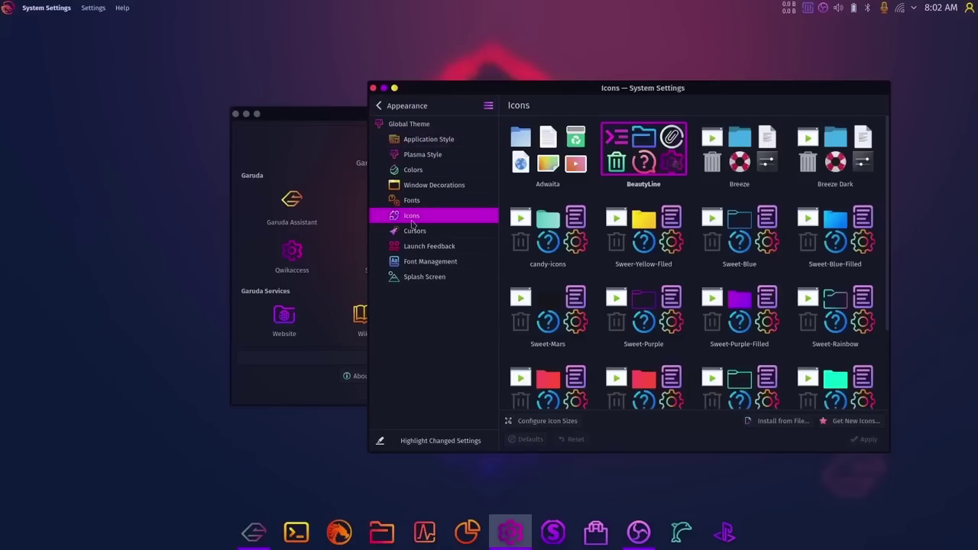
pyautogui.click(541, 239)
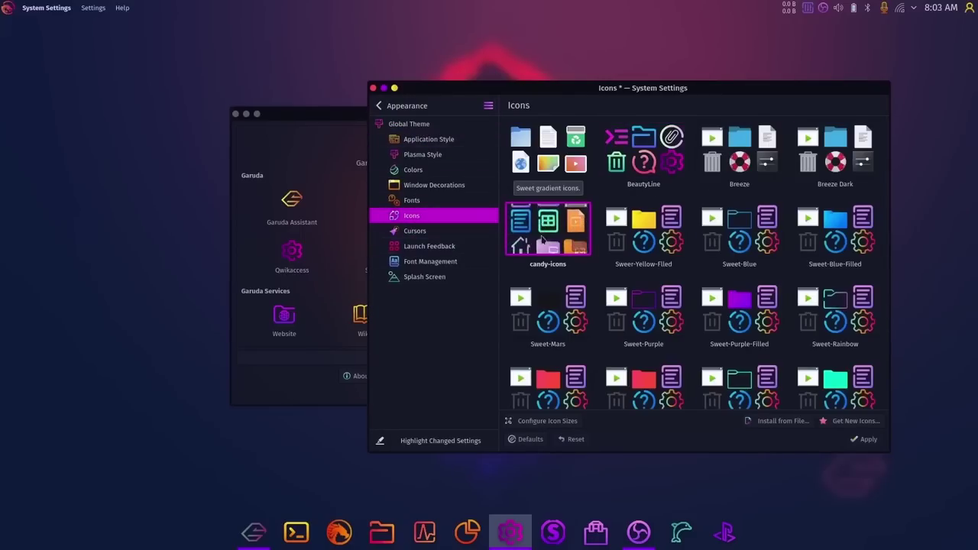
pyautogui.click(861, 442)
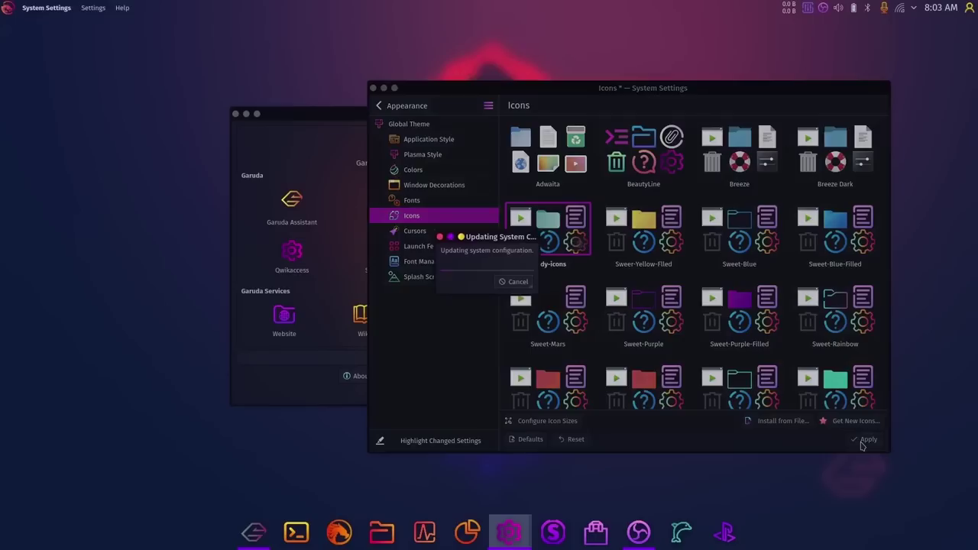
pyautogui.click(372, 88)
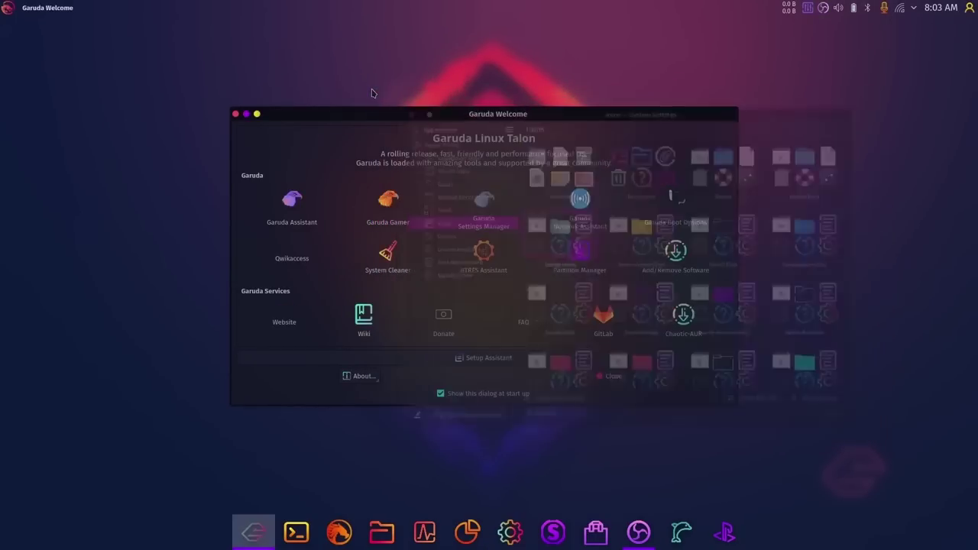
# Open the Dolphin file manager, enlarge its window, examine the Pictures, Trash, Videos and Home folders with the new icons, and close it
pyautogui.click(382, 527)
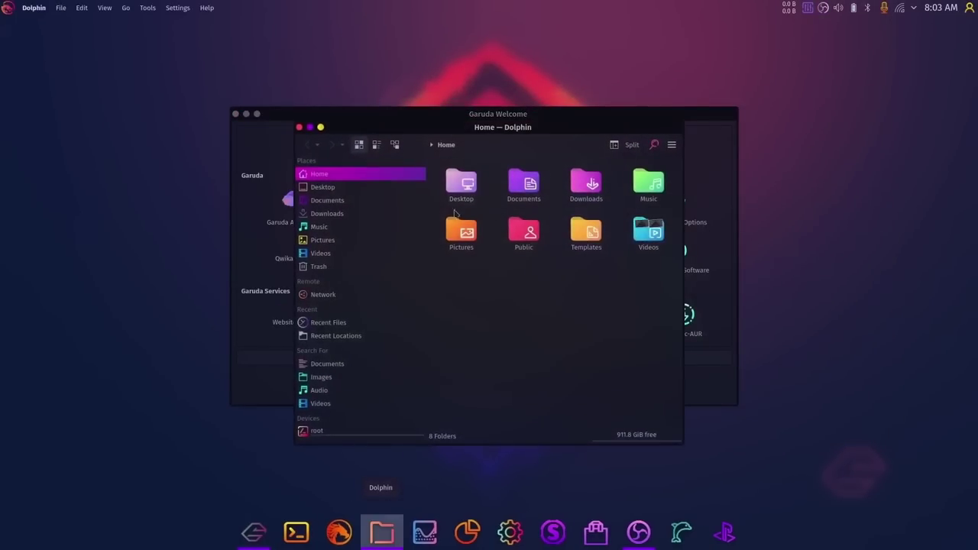
pyautogui.moveTo(682, 444); pyautogui.dragTo(754, 457)
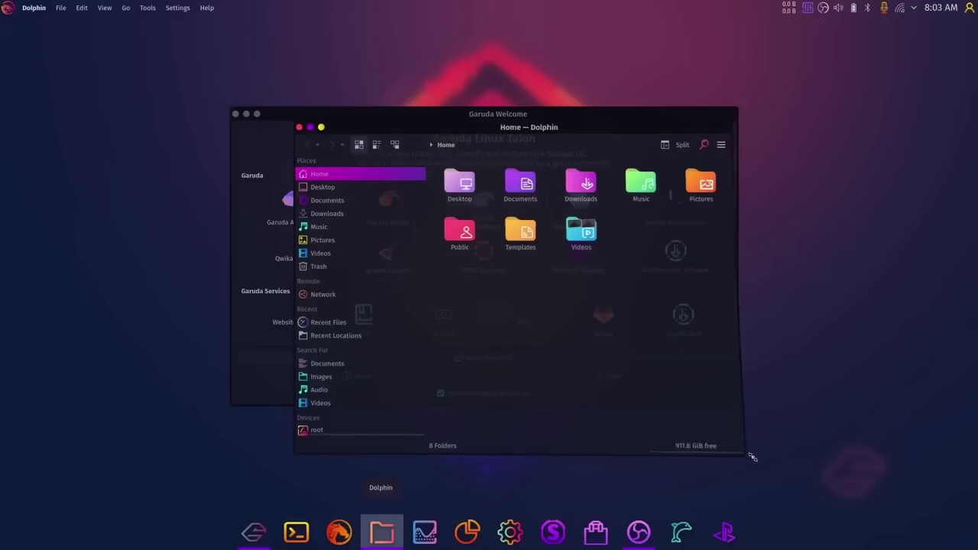
pyautogui.click(330, 241)
pyautogui.click(331, 267)
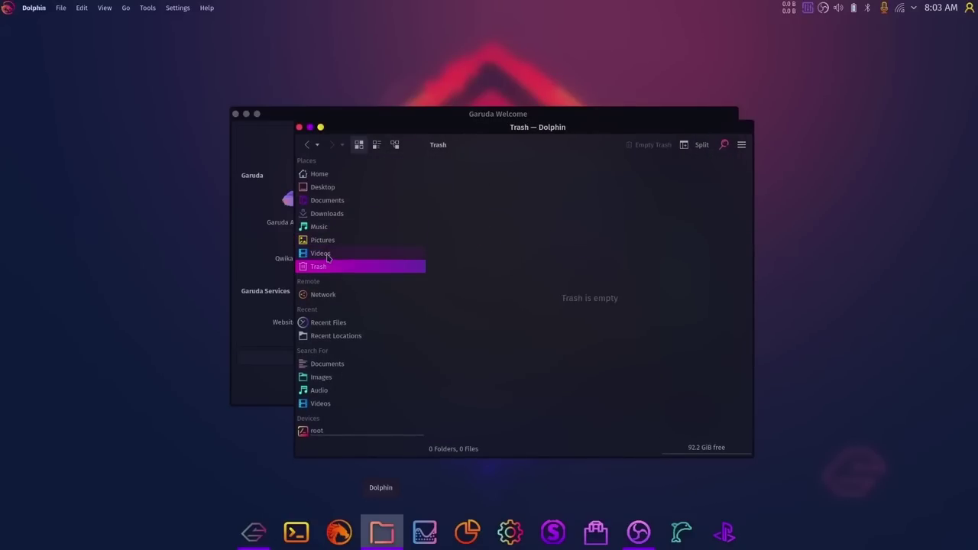
pyautogui.click(328, 254)
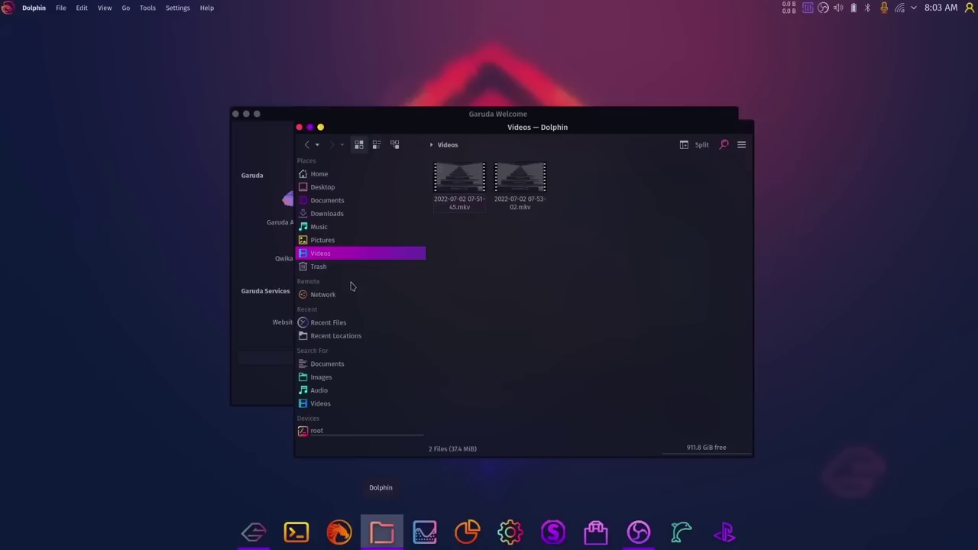
pyautogui.click(323, 242)
pyautogui.click(321, 174)
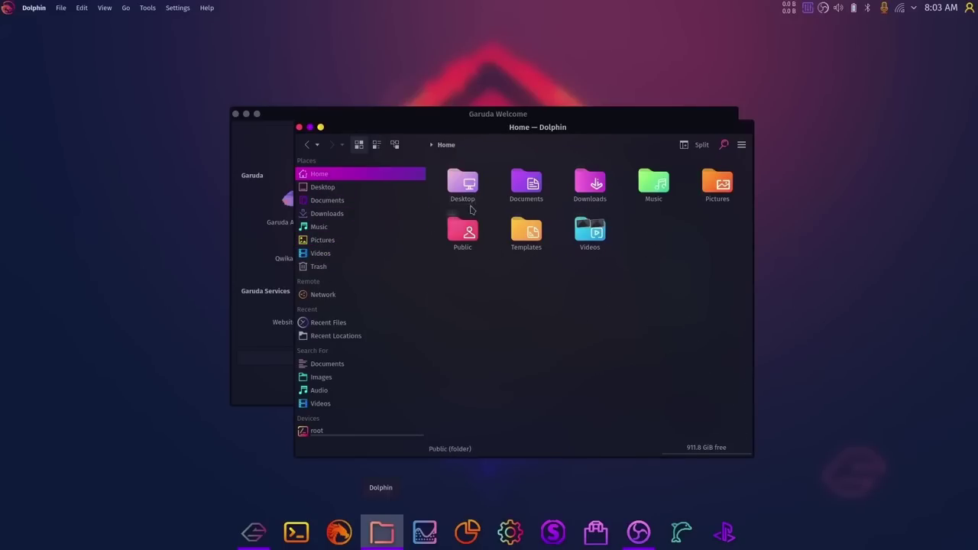
pyautogui.moveTo(603, 236)
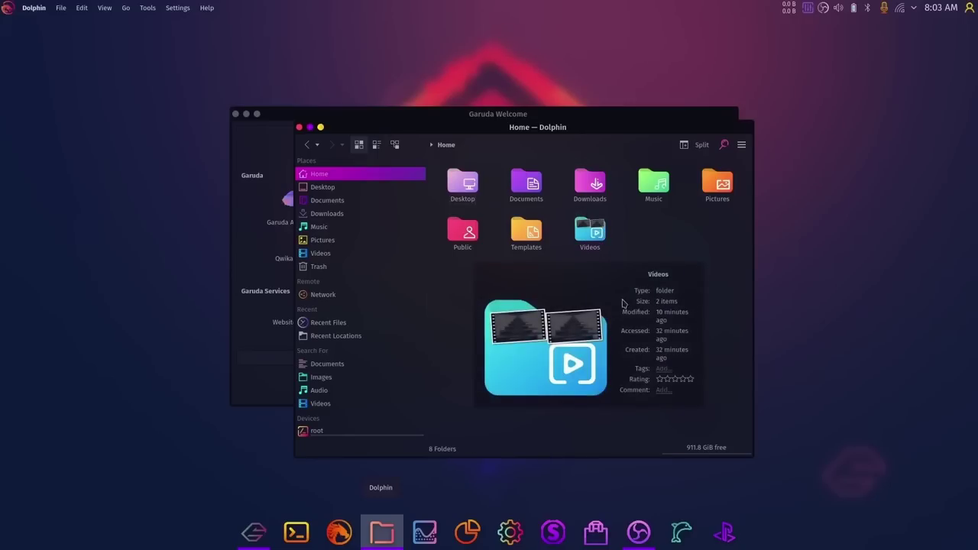
pyautogui.click(873, 319)
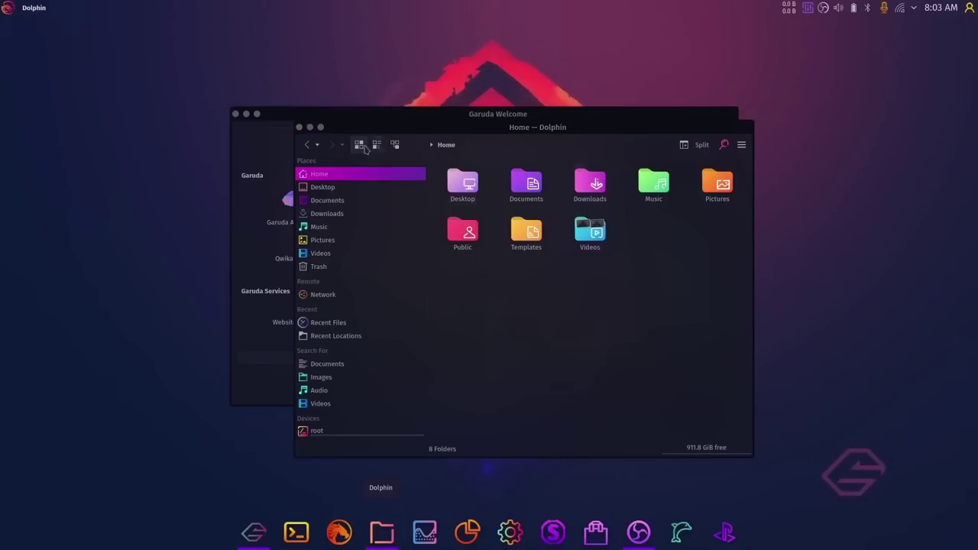
pyautogui.click(300, 128)
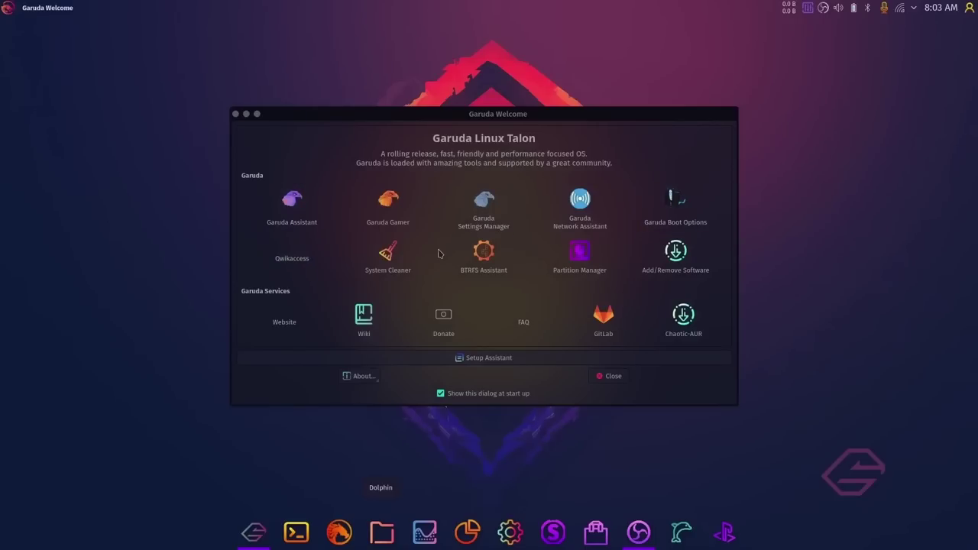
# Open the Octopi package manager through the Add/Remove Software option of Garuda Welcome
pyautogui.scroll(-2, 519, 180)
pyautogui.scroll(2, 522, 186)
pyautogui.click(676, 252)
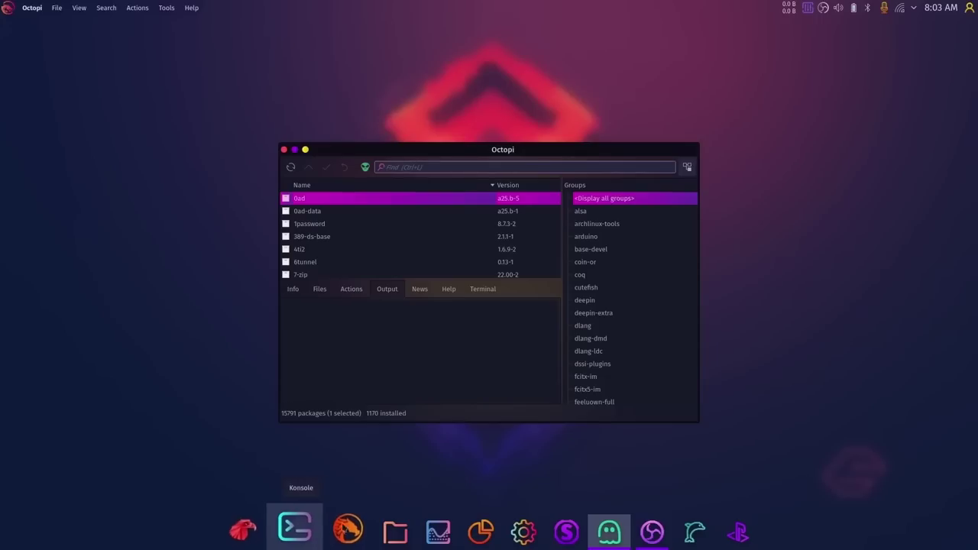
# Switch to the FireDragon browser, maximize its window and close the Dark Reader help page
pyautogui.click(343, 527)
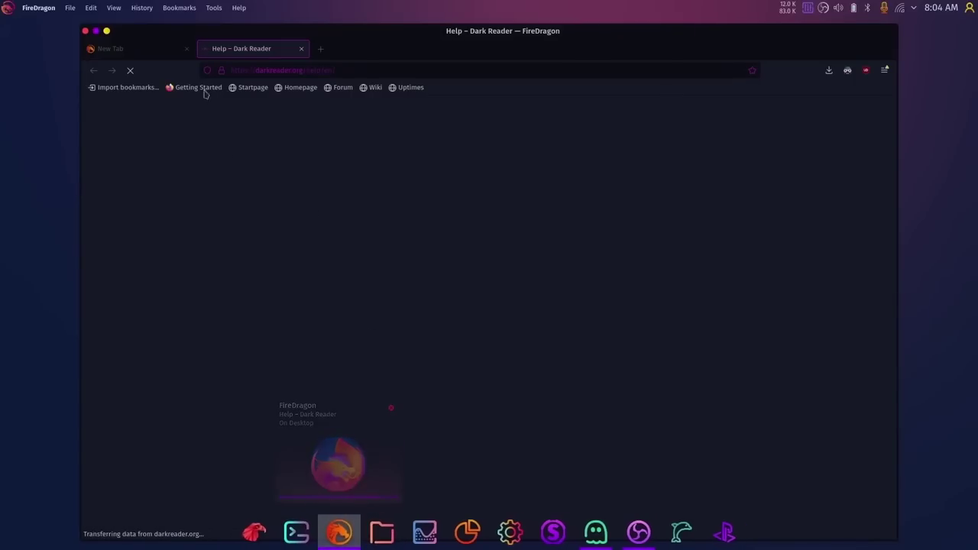
pyautogui.click(106, 31)
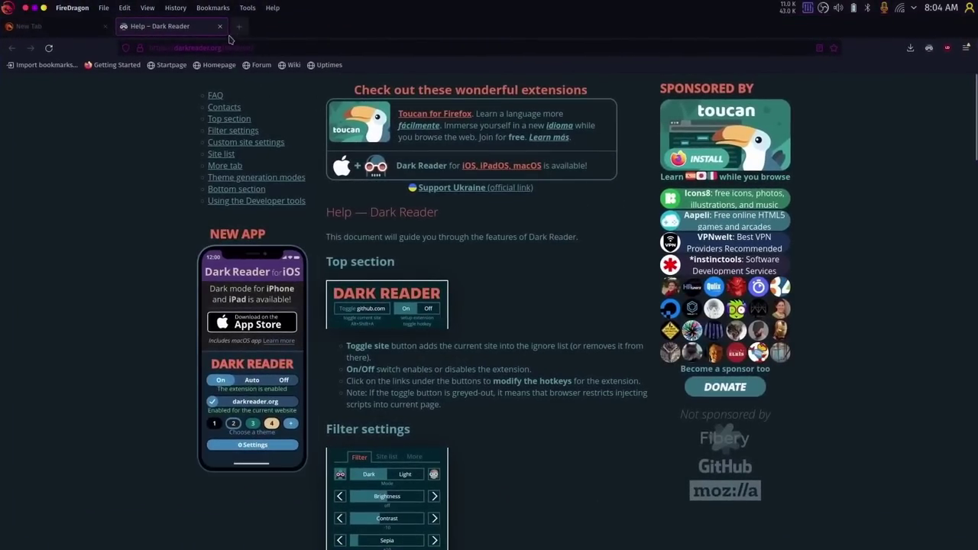
pyautogui.click(220, 28)
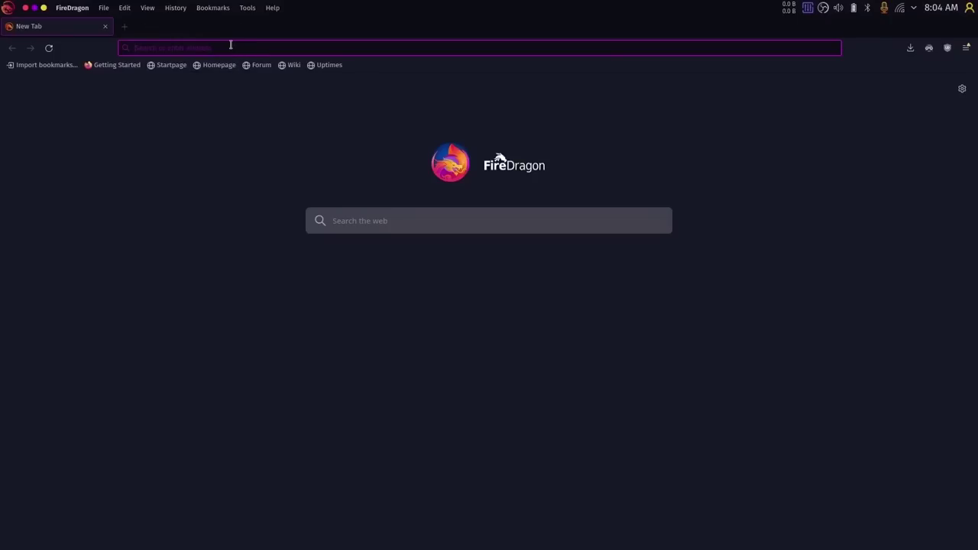
# Search the web for "mandolorian wallpaper" in FireDragon
pyautogui.write('mando')
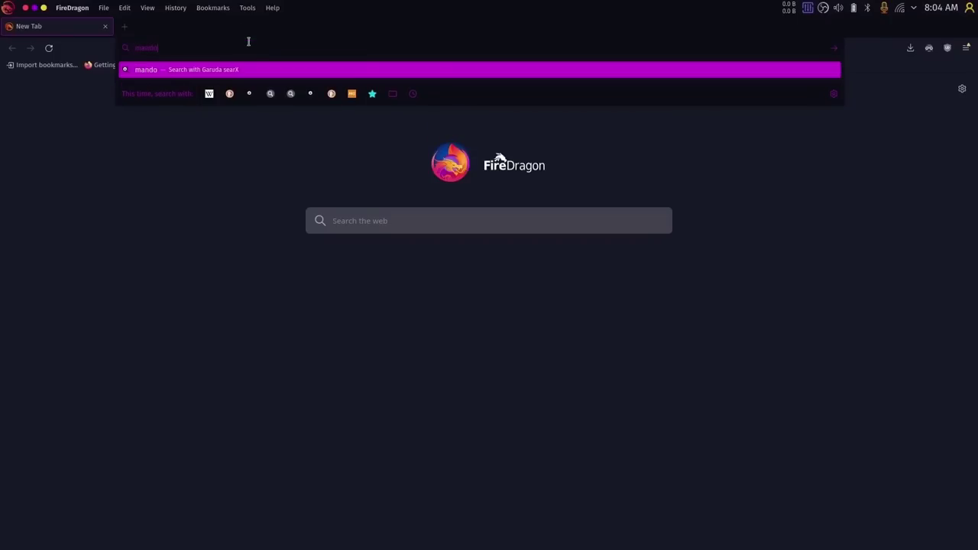
pyautogui.write('lorian')
pyautogui.write(' wallpaepr')
pyautogui.press('BackSpace')
pyautogui.press('BackSpace')
pyautogui.press('BackSpace')
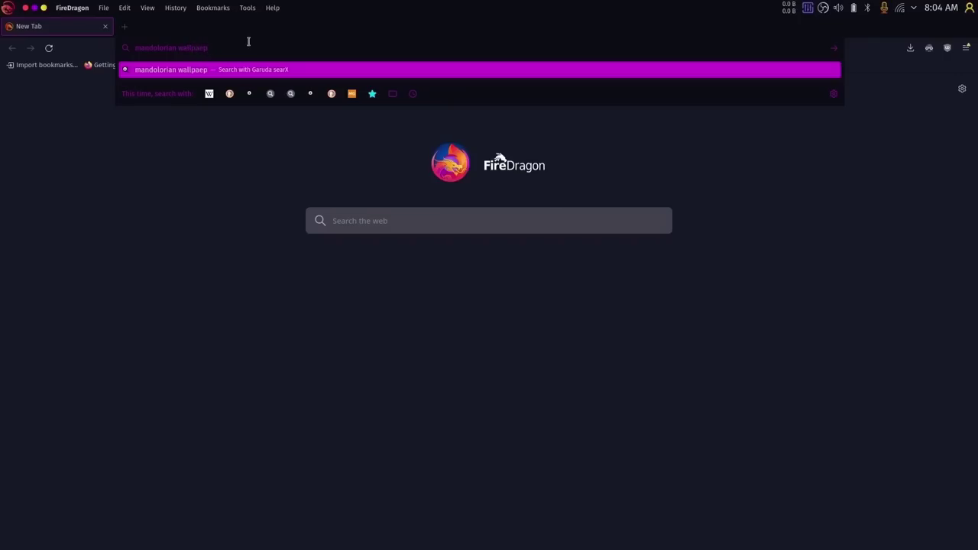
pyautogui.write('per')
pyautogui.press('Return')
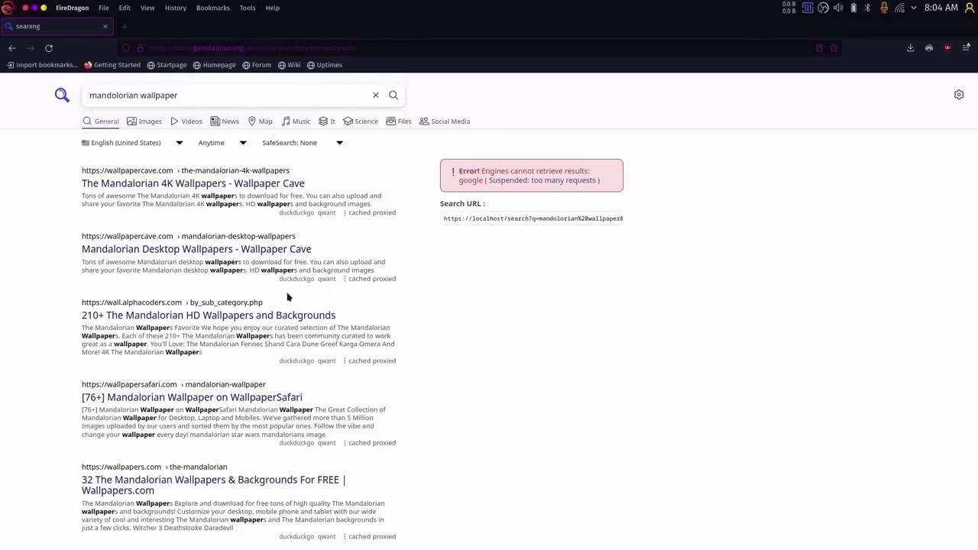
# Look through the search results, switch to image results, and open the walking Mandalorian at sunset wallpaper at full size in its own tab
pyautogui.scroll(-3, 287, 297)
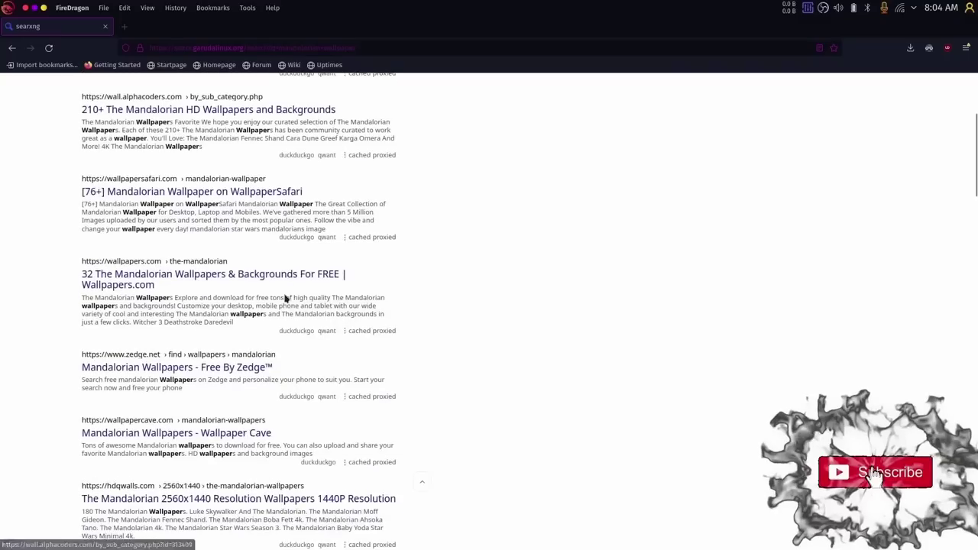
pyautogui.scroll(-2, 287, 297)
pyautogui.scroll(-3, 288, 304)
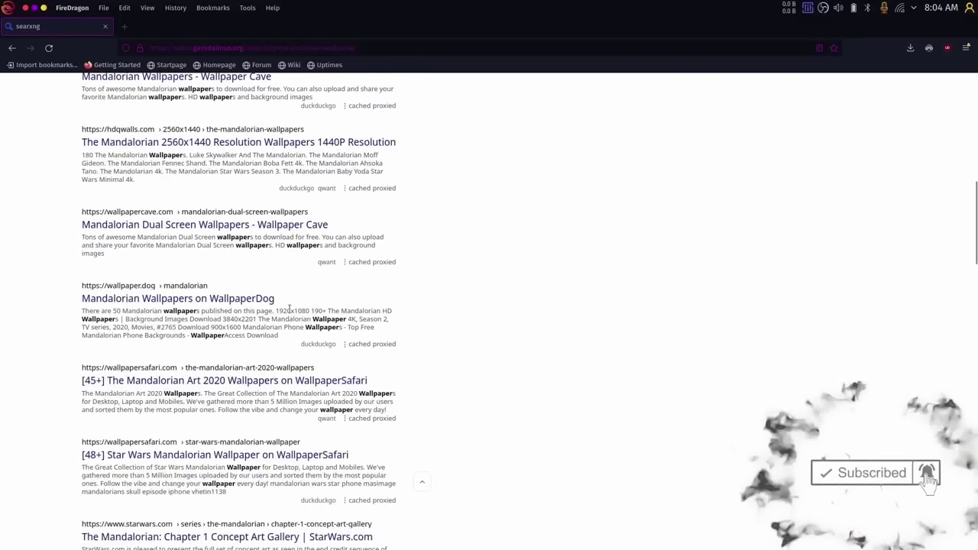
pyautogui.scroll(1, 289, 309)
pyautogui.scroll(8, 289, 309)
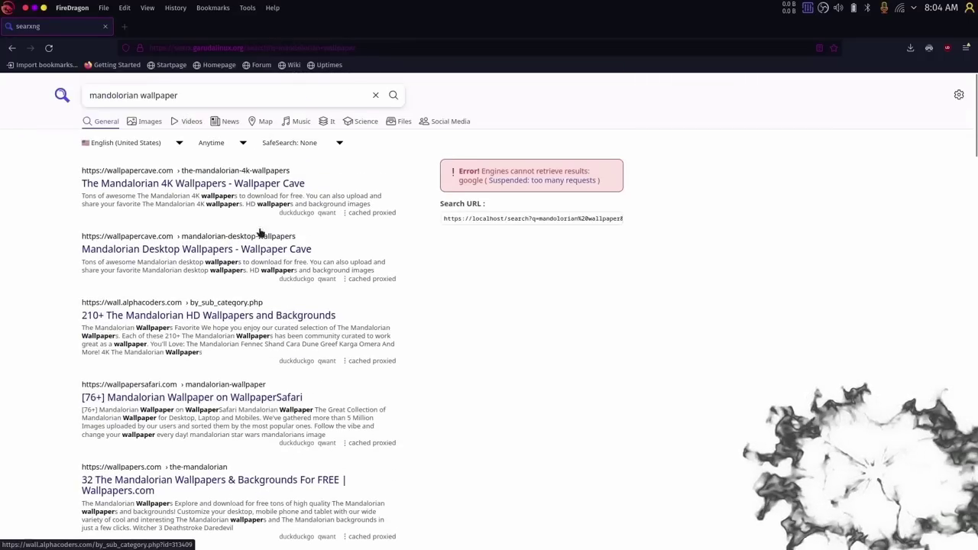
pyautogui.click(150, 121)
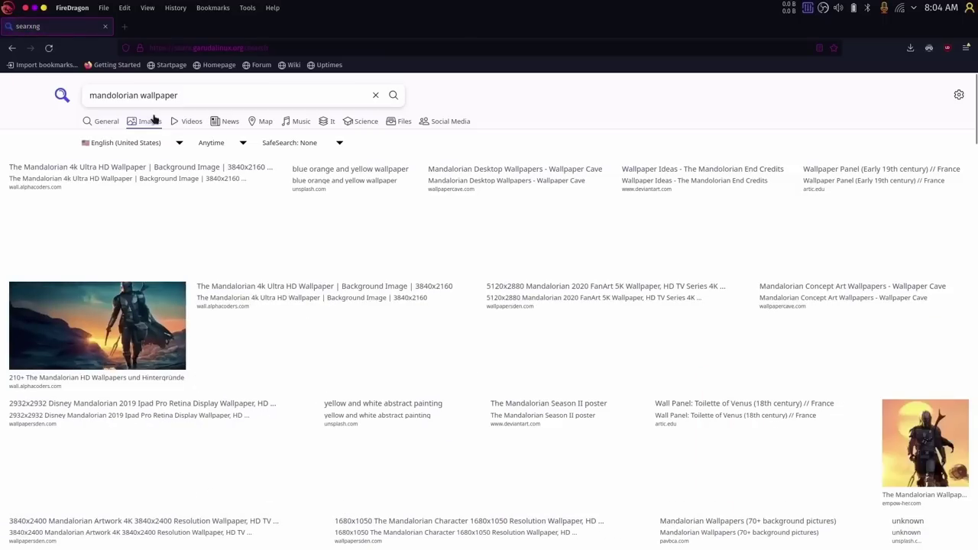
pyautogui.click(77, 341)
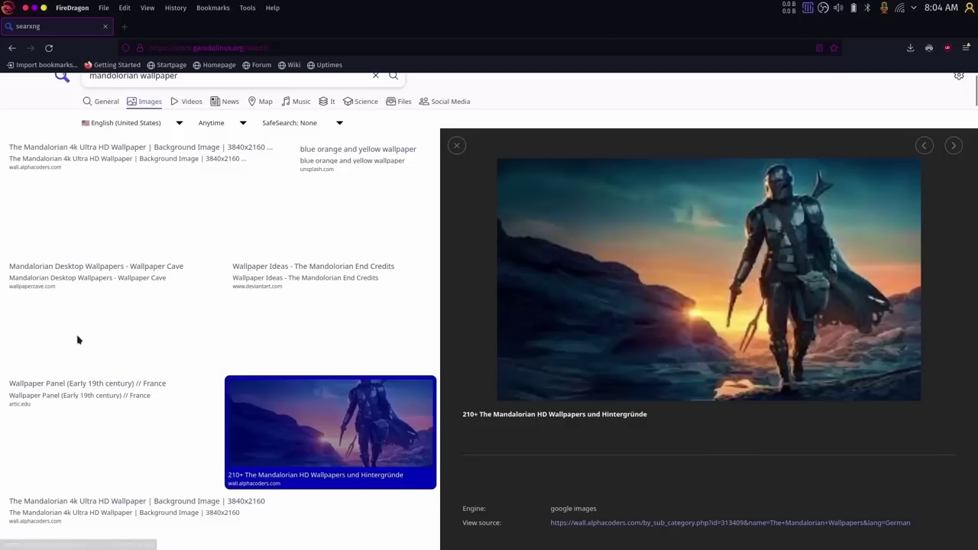
pyautogui.rightClick(583, 259)
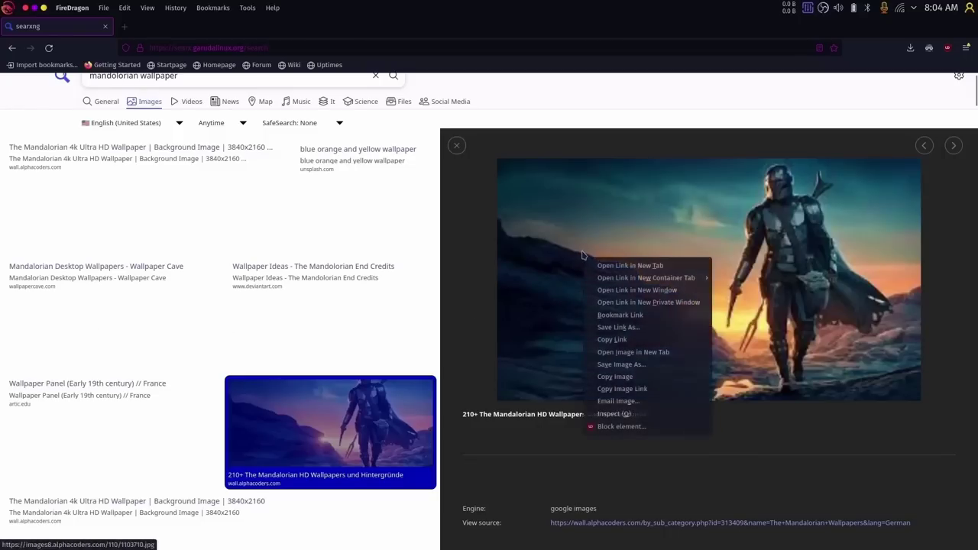
pyautogui.click(633, 352)
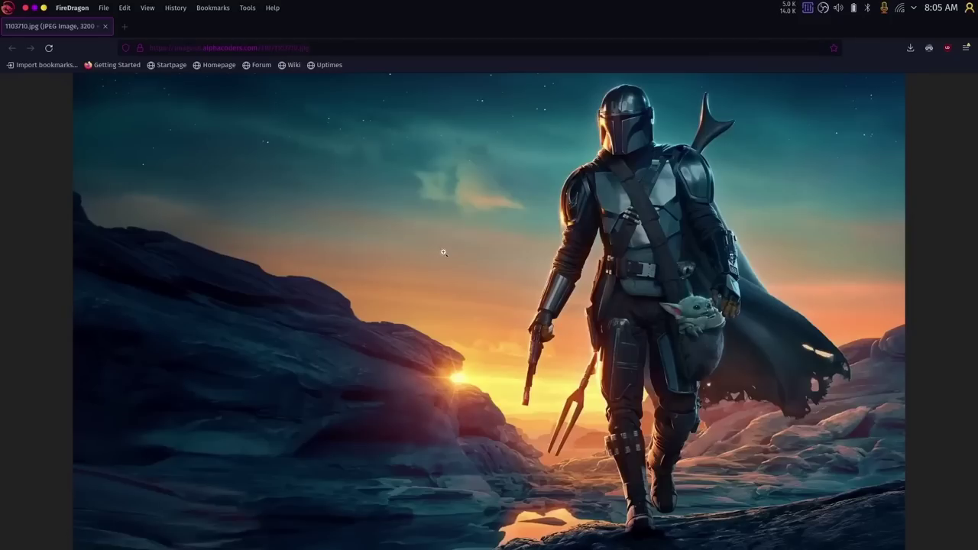
# Save the Mandalorian image as 1103710.jpg in the Pictures folder
pyautogui.rightClick(448, 245)
pyautogui.click(474, 255)
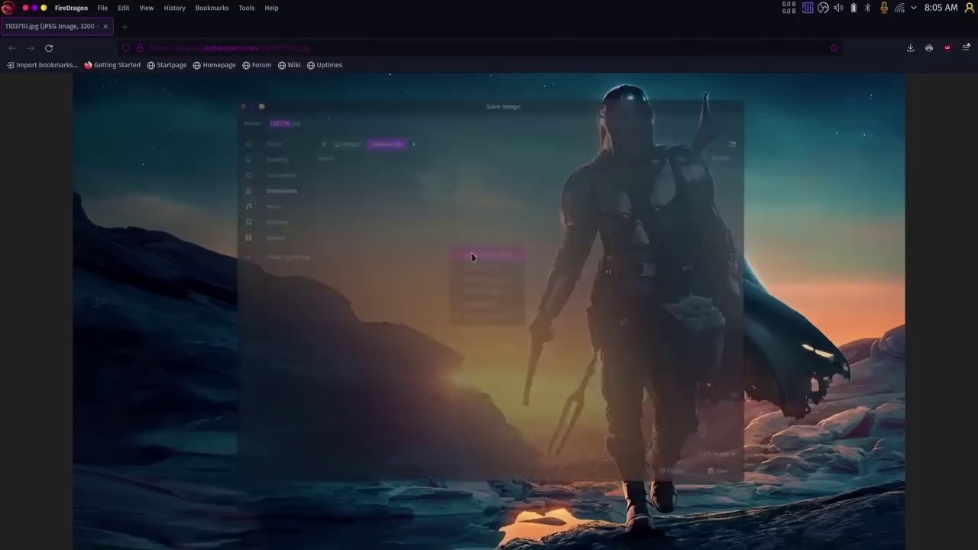
pyautogui.click(239, 217)
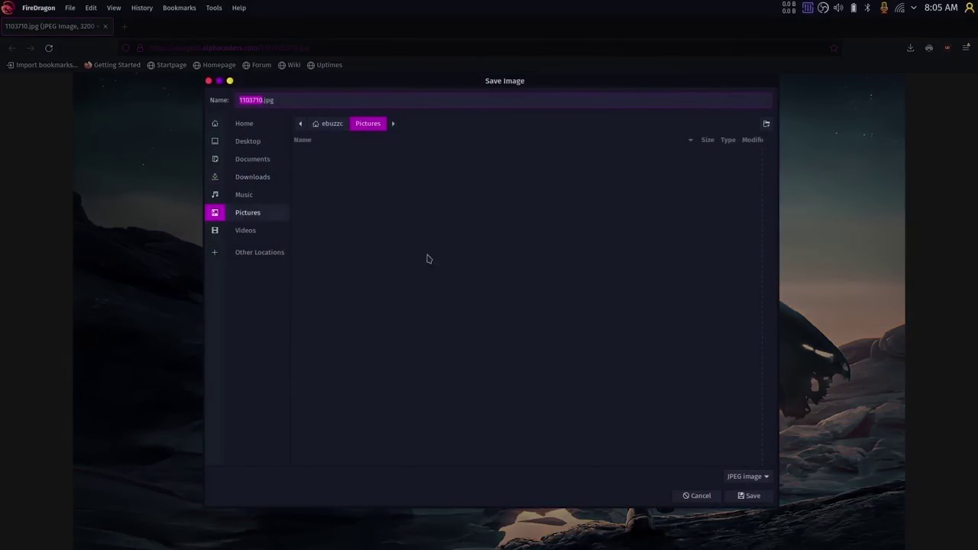
pyautogui.click(751, 496)
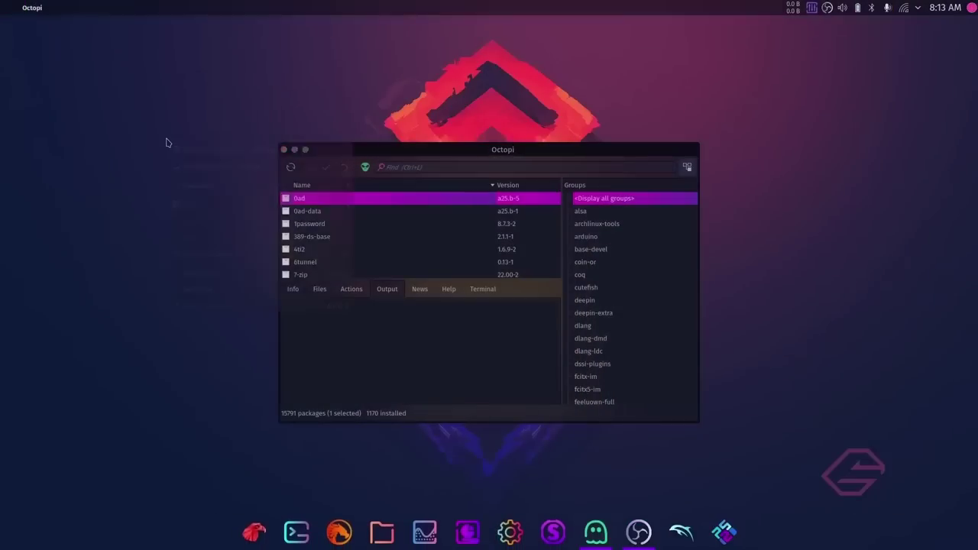
# Open the desktop wallpaper configuration and add 1103710.jpg from the Pictures folder to the available wallpapers
pyautogui.rightClick(171, 144)
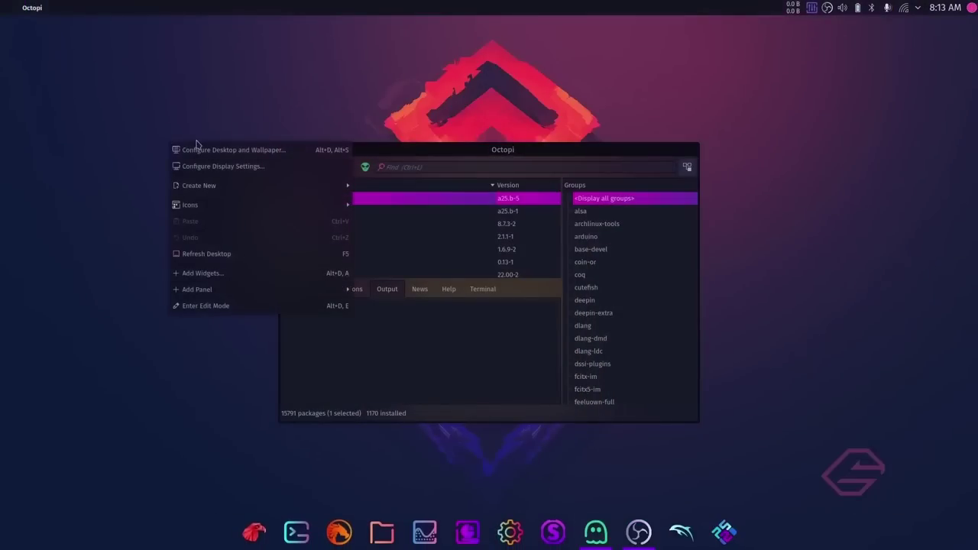
pyautogui.click(203, 151)
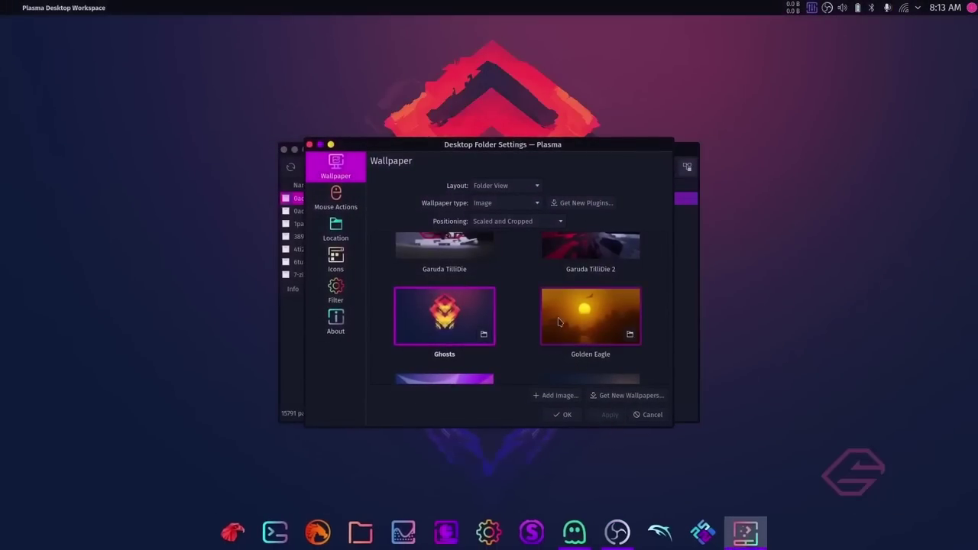
pyautogui.scroll(5, 557, 316)
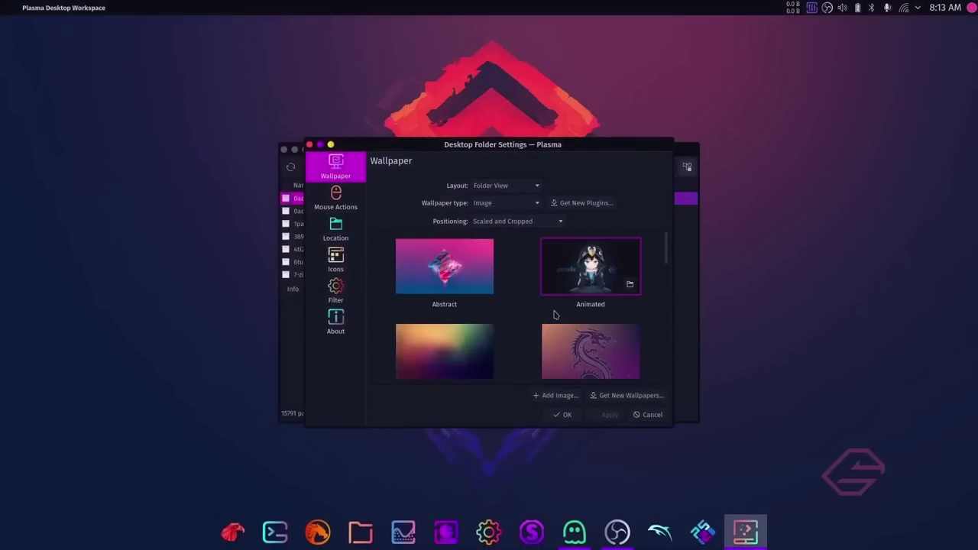
pyautogui.scroll(-8, 556, 313)
pyautogui.click(569, 396)
pyautogui.click(371, 177)
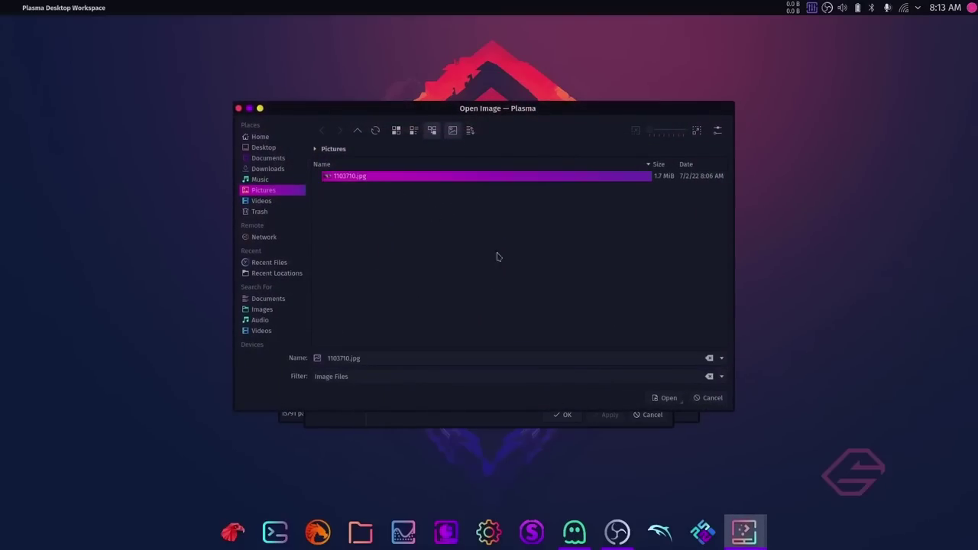
pyautogui.click(666, 398)
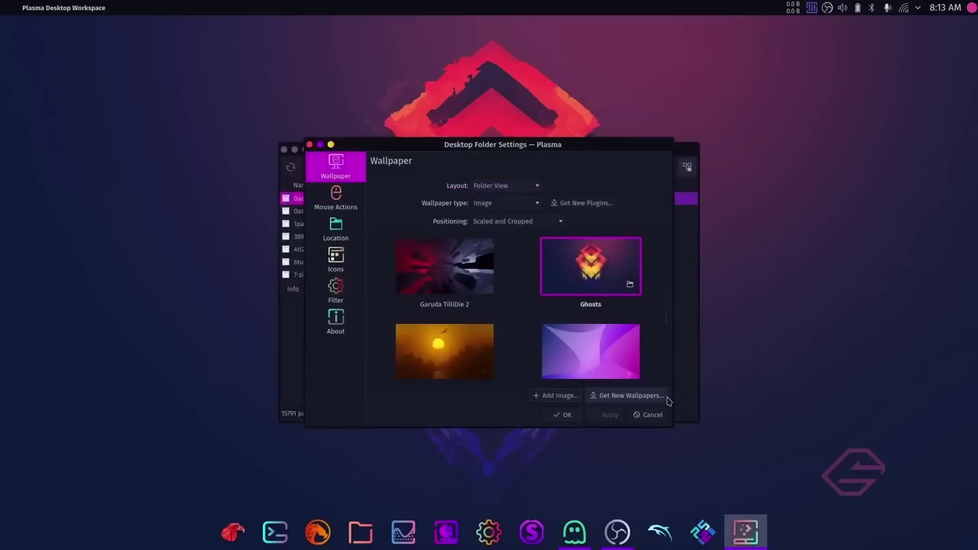
# Apply the 1103710 image as the desktop wallpaper and close the desktop settings
pyautogui.scroll(10, 565, 327)
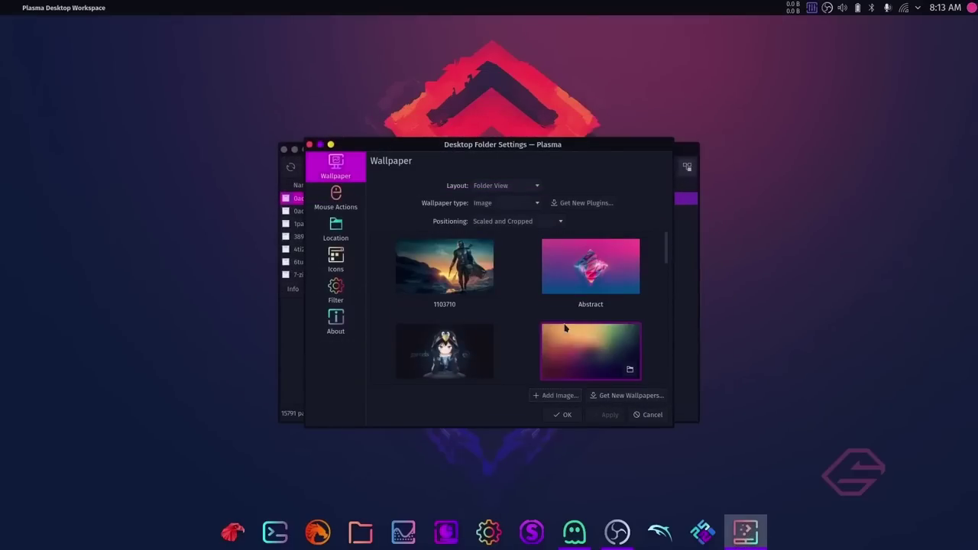
pyautogui.click(431, 272)
pyautogui.click(608, 415)
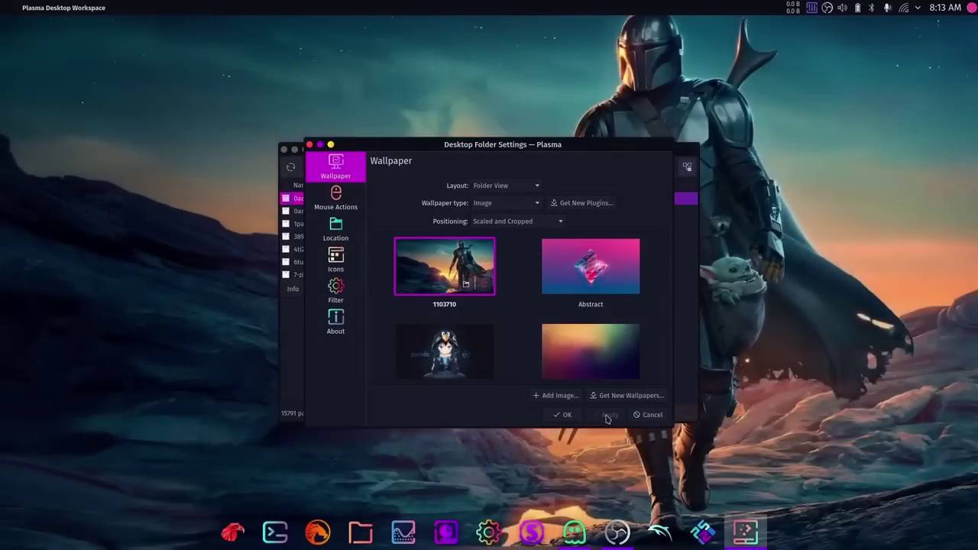
pyautogui.click(308, 145)
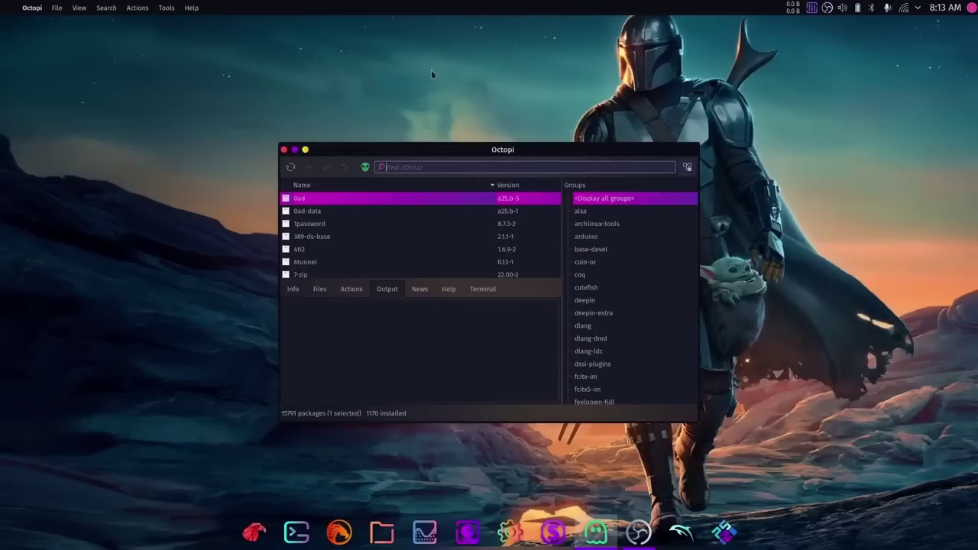
# Find the spectacle package and mark it for removal together with kcolorpicker and kimageannotator
pyautogui.write('spectacl')
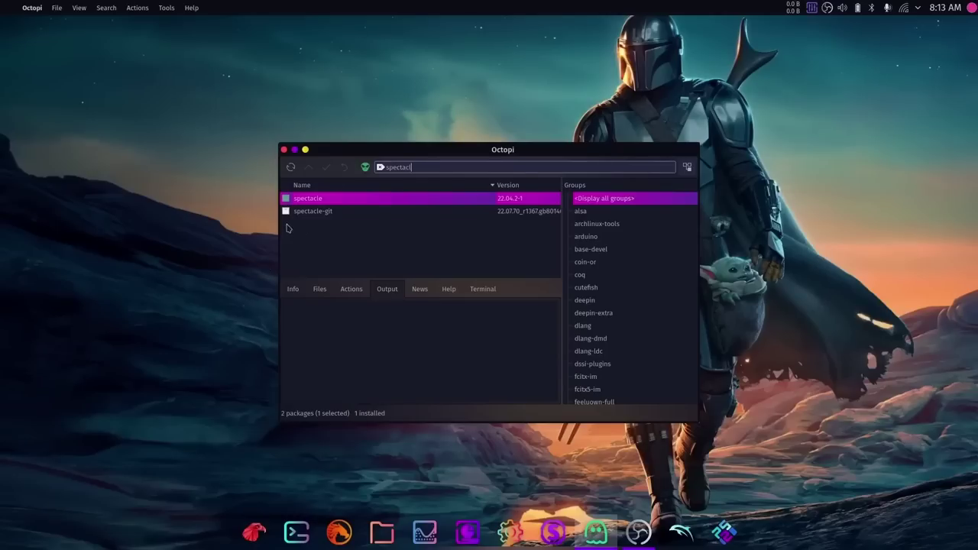
pyautogui.rightClick(288, 200)
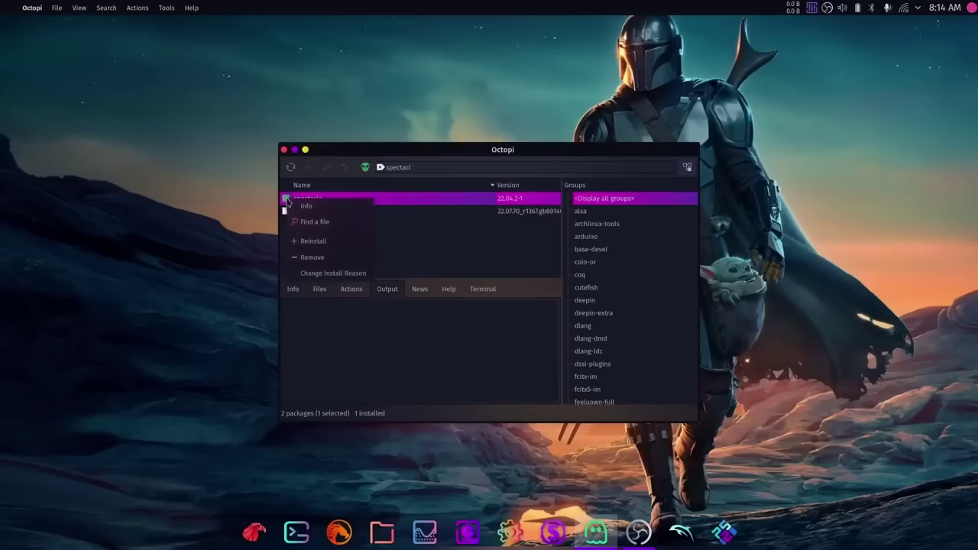
pyautogui.click(307, 257)
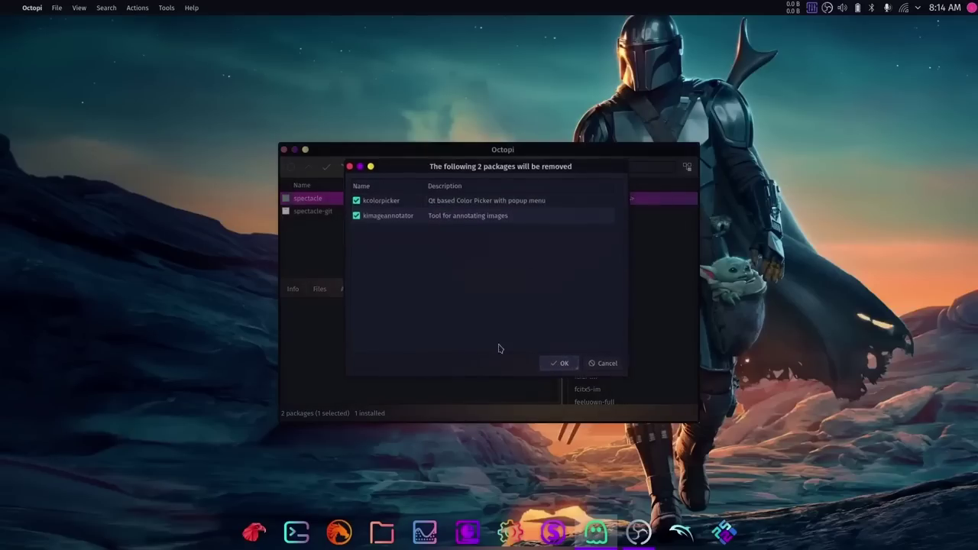
pyautogui.click(560, 364)
# Apply and confirm the pending package removal, authorizing it with the administrator password
pyautogui.click(327, 168)
pyautogui.click(480, 255)
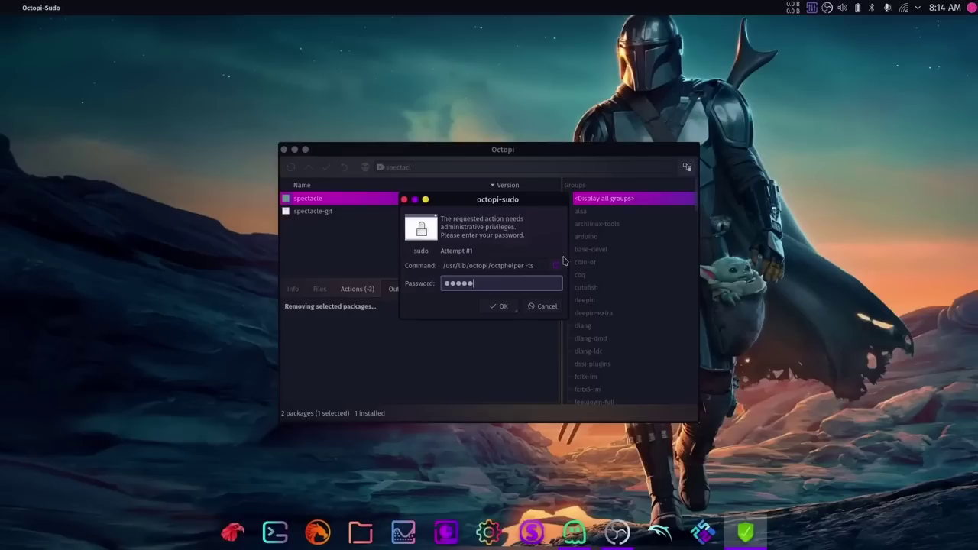
pyautogui.press('BackSpace')
pyautogui.press('BackSpace')
pyautogui.press('BackSpace')
pyautogui.press('BackSpace')
pyautogui.press('BackSpace')
pyautogui.write('••••••••')
pyautogui.press('Return')
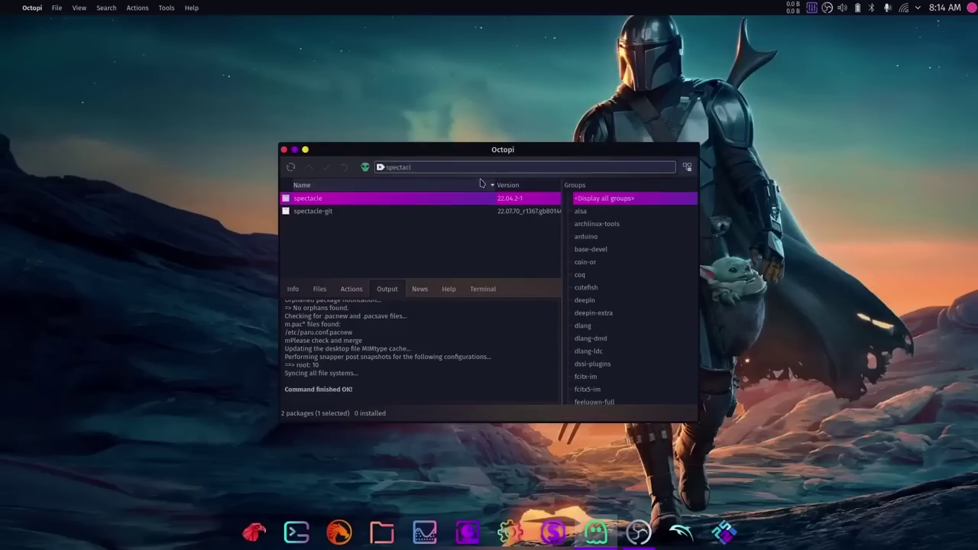
# Find the flameshot package and mark it for installation with the optional dependency grim
pyautogui.doubleClick(437, 168)
pyautogui.write('flameshot')
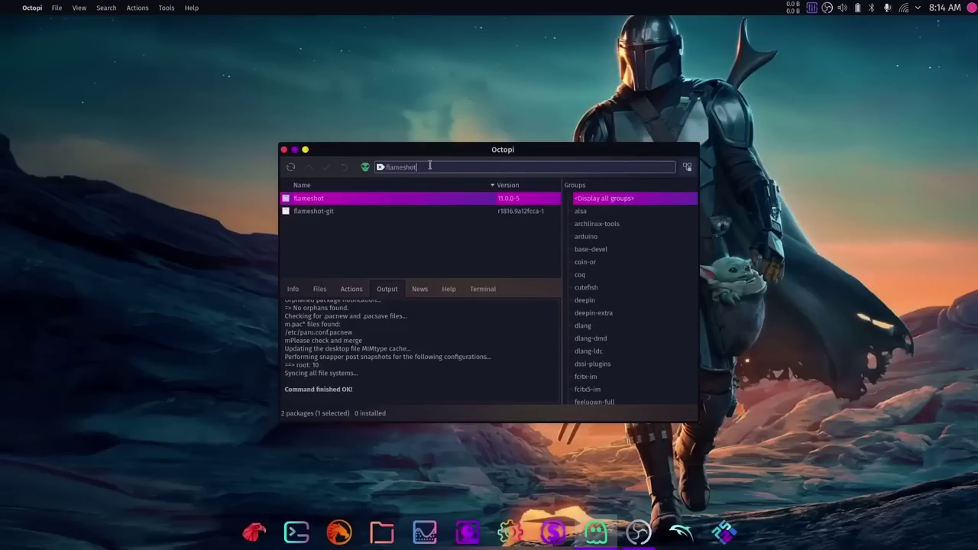
pyautogui.rightClick(289, 200)
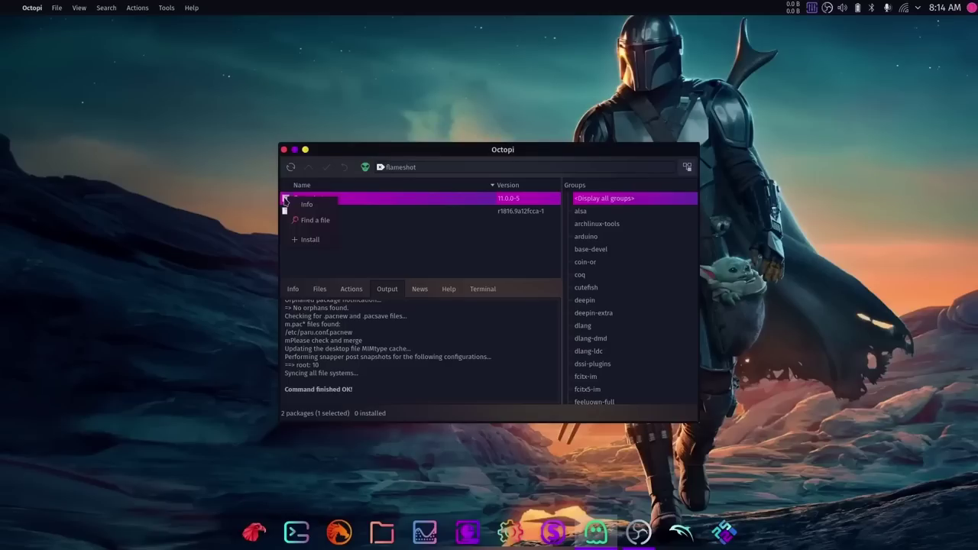
pyautogui.click(306, 240)
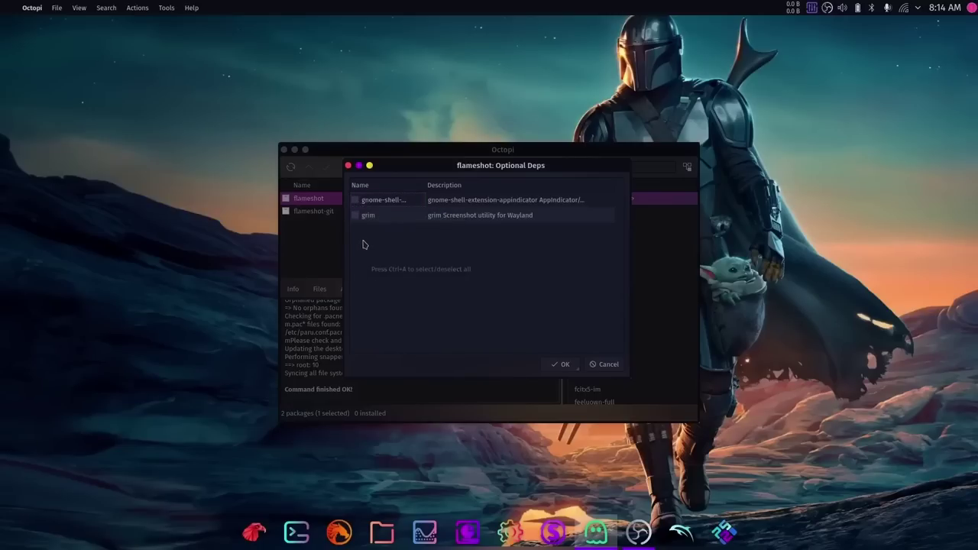
pyautogui.click(356, 217)
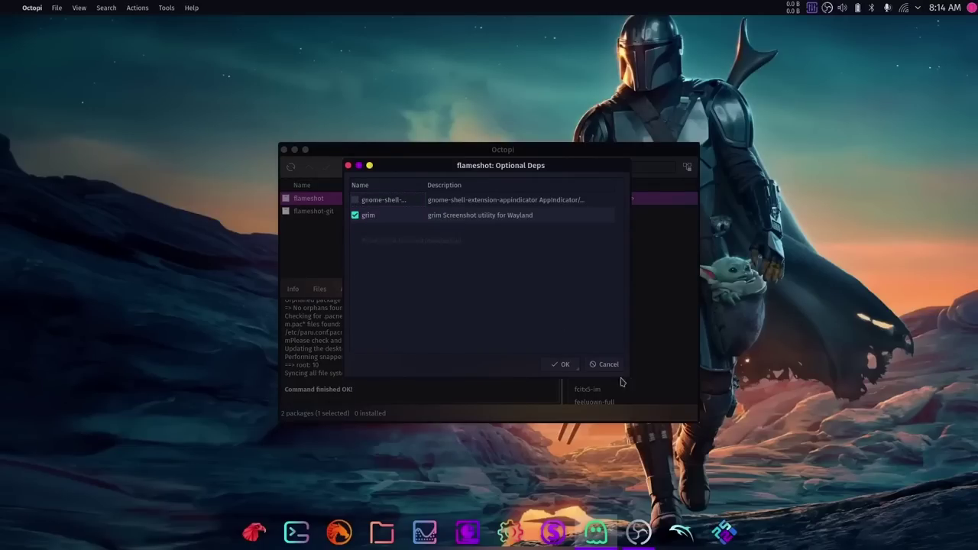
pyautogui.click(562, 363)
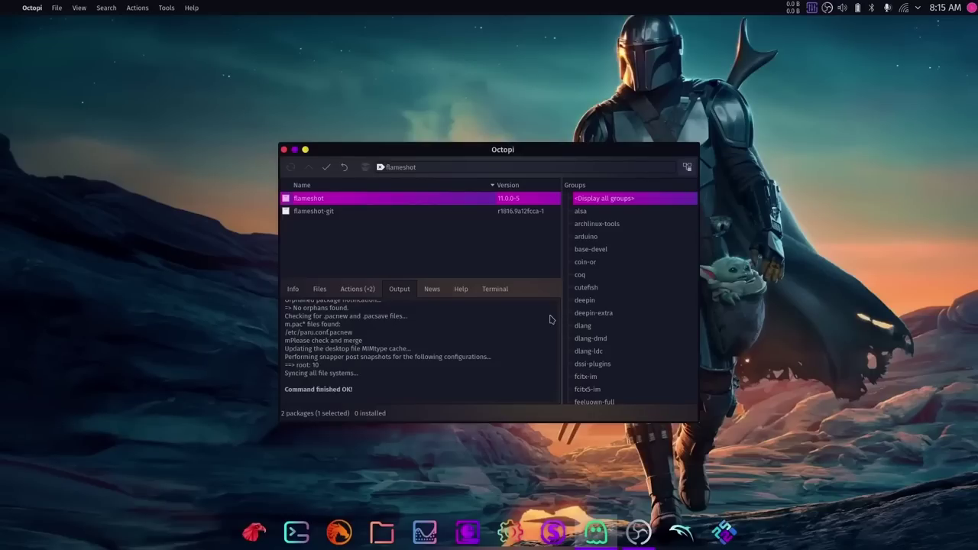
# Apply and confirm the installation of flameshot and grim, authorizing it with the administrator password
pyautogui.click(328, 169)
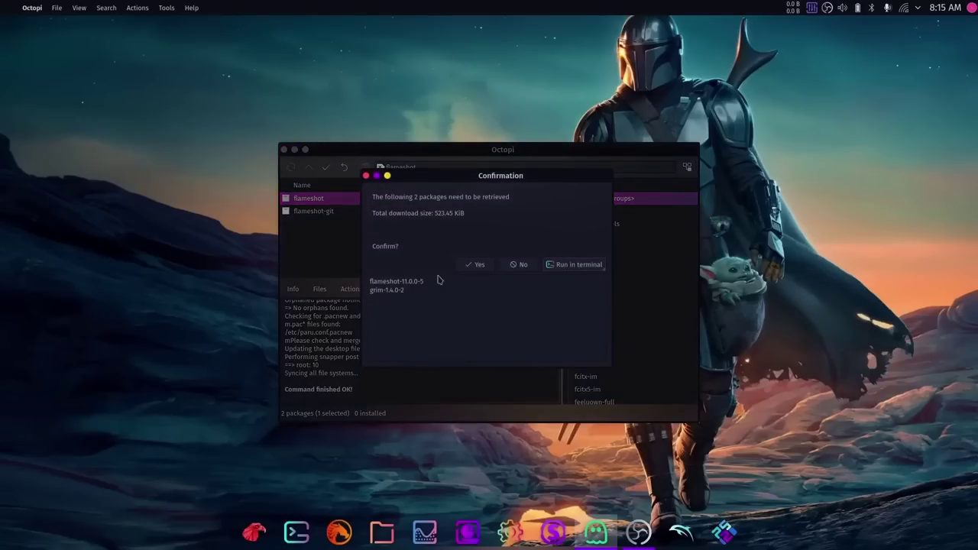
pyautogui.click(476, 264)
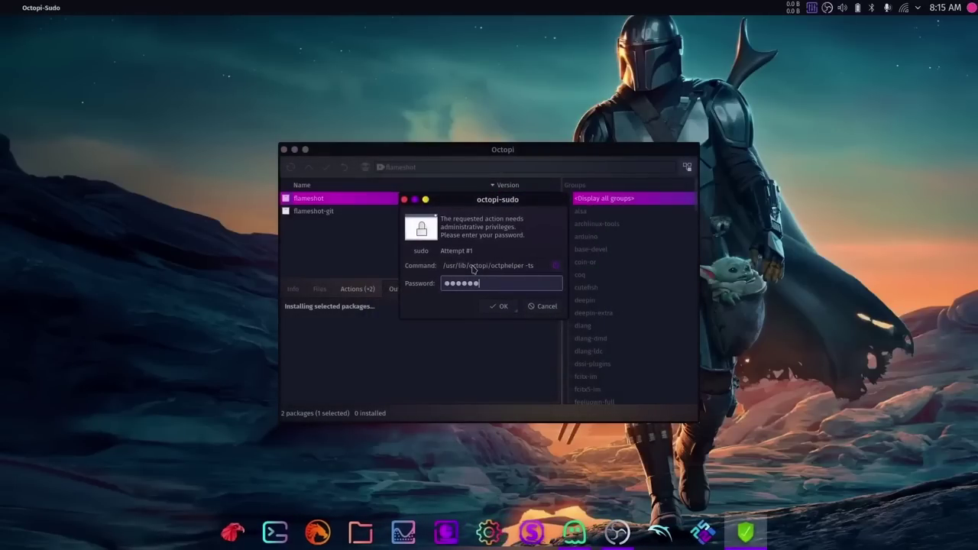
pyautogui.press('Return')
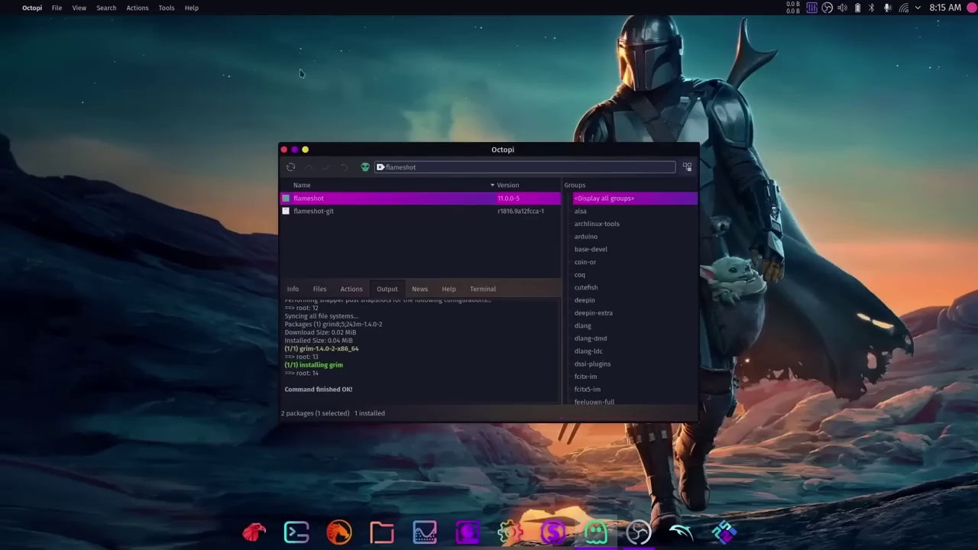
# Search the application launcher for "flame" and start Flameshot
pyautogui.click(10, 12)
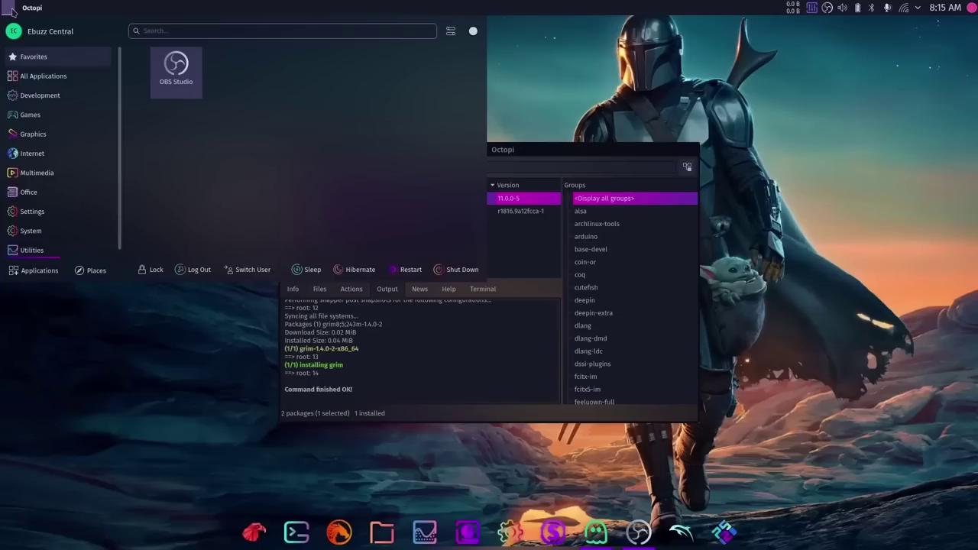
pyautogui.click(152, 31)
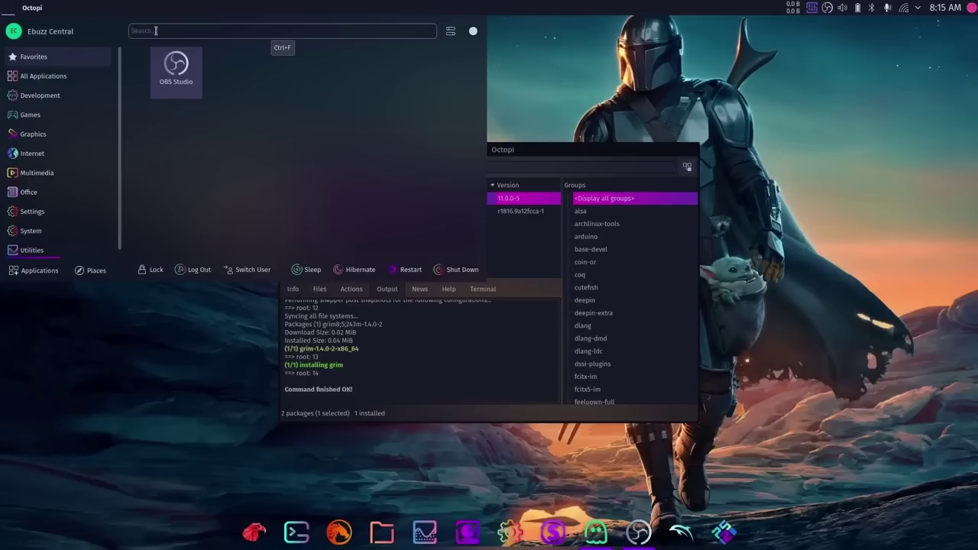
pyautogui.write('glame')
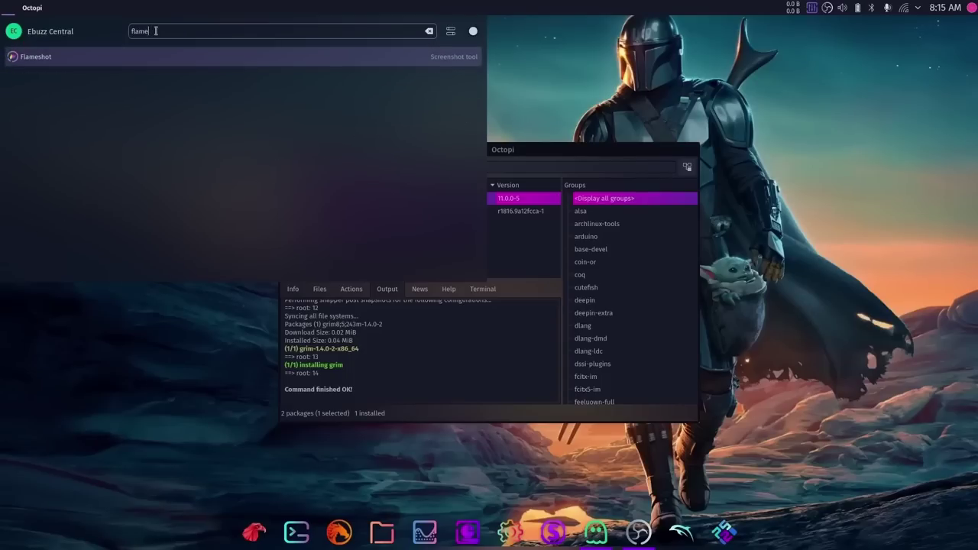
pyautogui.click(49, 62)
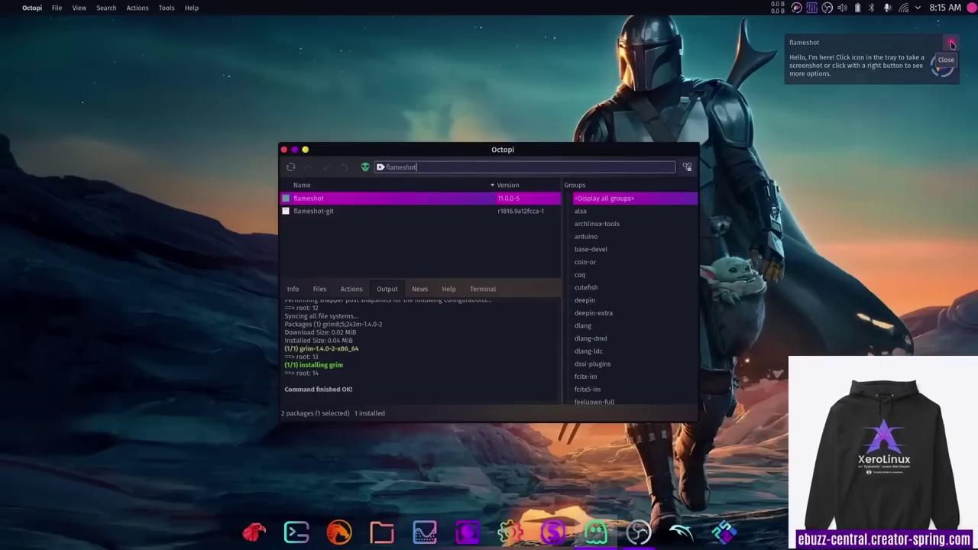
# Capture an area of about 1336 × 770 px around the Octopi window, save it as 2022-07-02_08-15.png in Pictures, and dismiss the notification
pyautogui.click(797, 9)
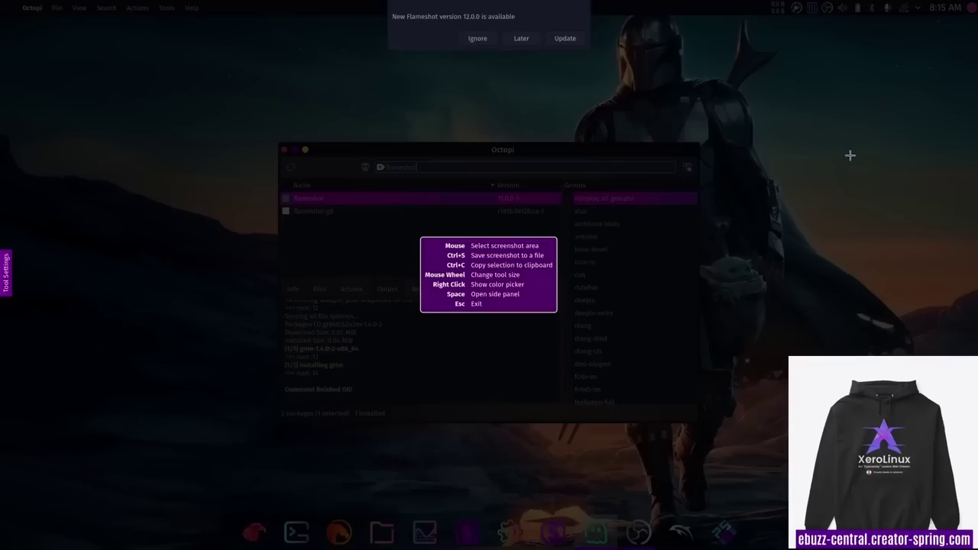
pyautogui.moveTo(141, 64)
pyautogui.mouseDown()
pyautogui.moveTo(328, 118)
pyautogui.moveTo(816, 413)
pyautogui.moveTo(821, 456)
pyautogui.mouseUp()
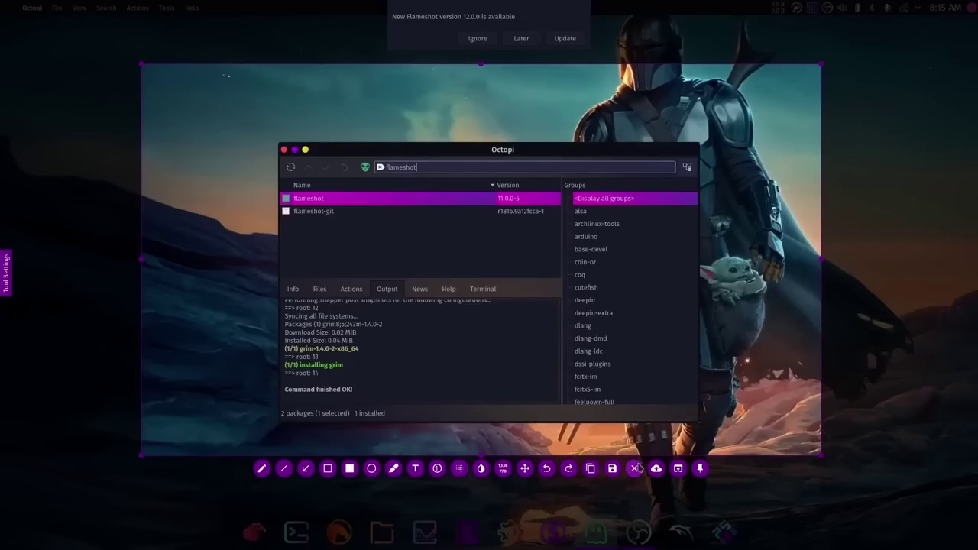
pyautogui.click(613, 470)
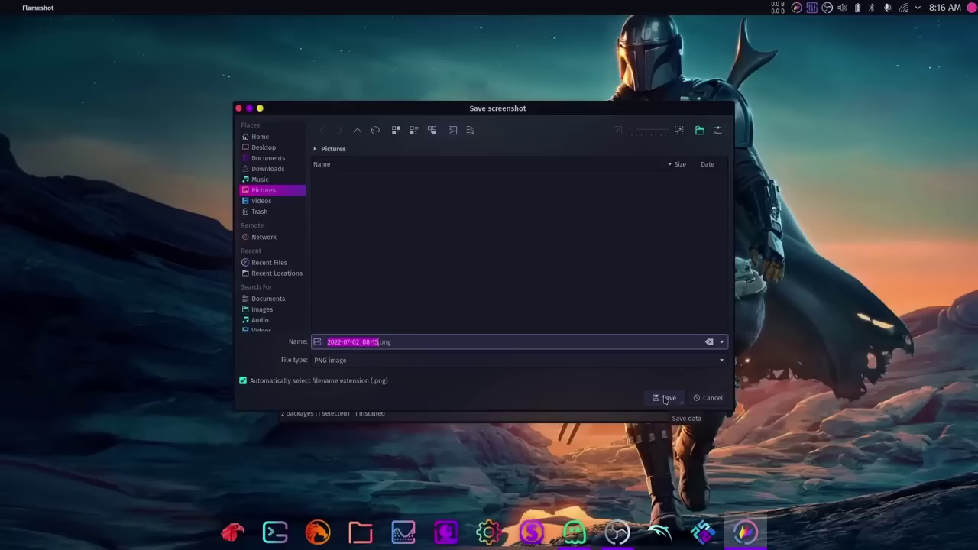
pyautogui.click(665, 399)
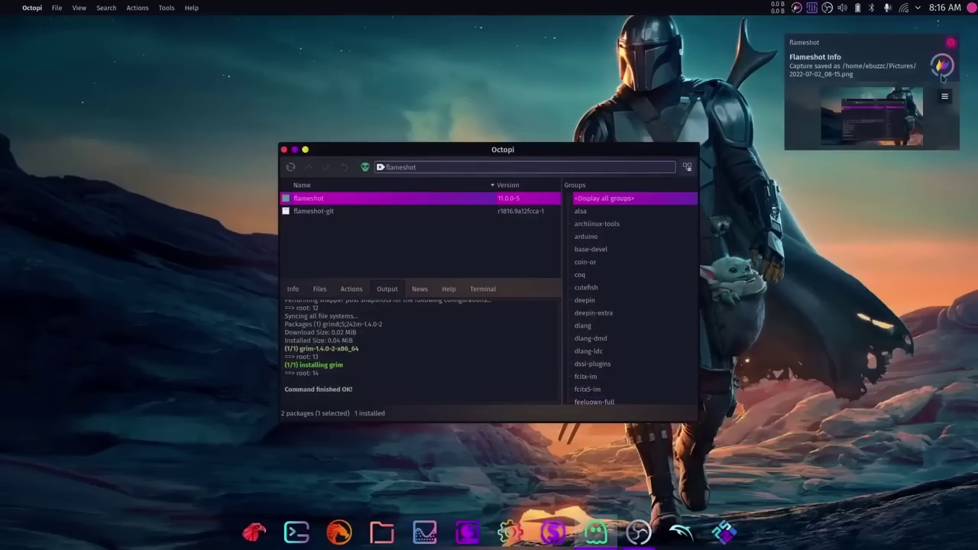
pyautogui.click(951, 44)
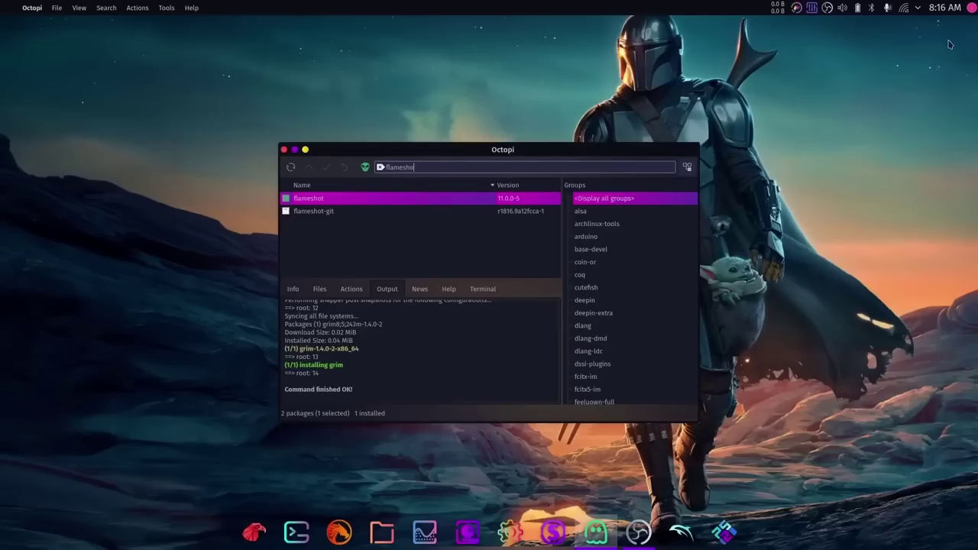
# Filter the package list by "qbitto" and mark the qbittorrent package for installation
pyautogui.press('BackSpace')
pyautogui.press('BackSpace')
pyautogui.press('BackSpace')
pyautogui.write('qbittorent')
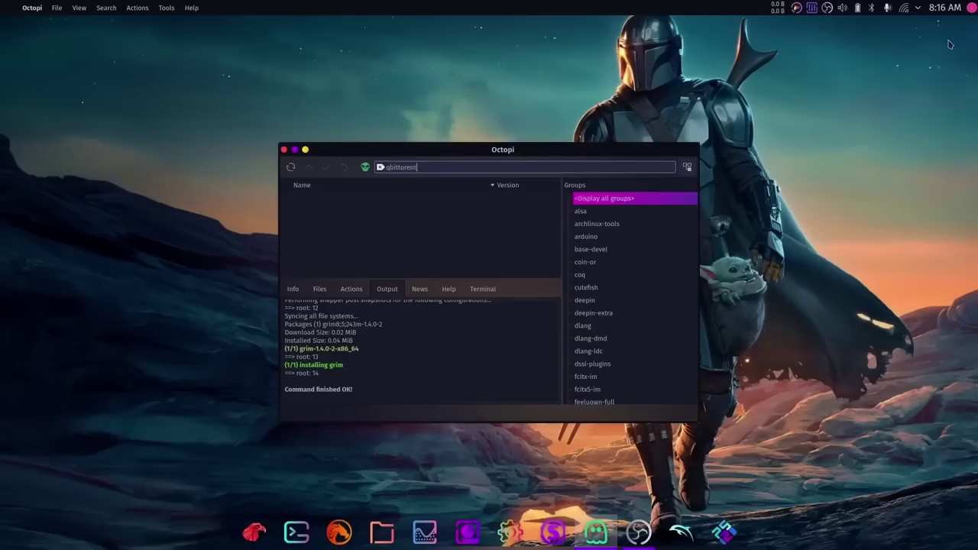
pyautogui.press('BackSpace')
pyautogui.press('BackSpace')
pyautogui.press('BackSpace')
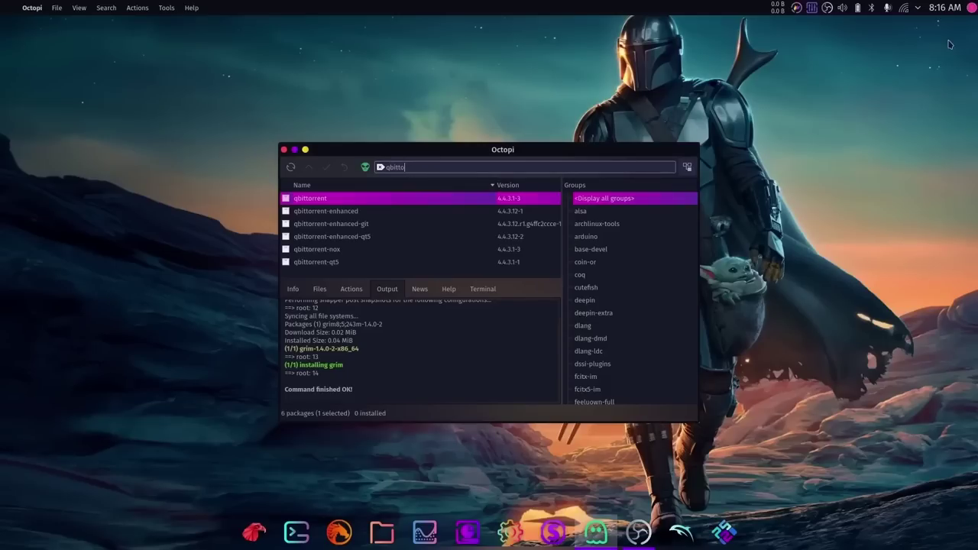
pyautogui.rightClick(287, 200)
pyautogui.click(313, 241)
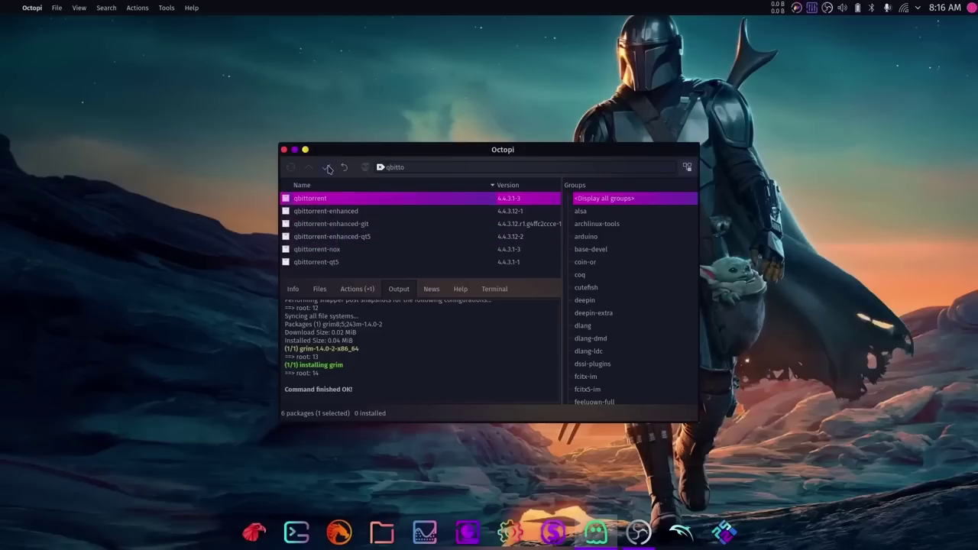
# Apply and confirm the installation of qbittorrent and its dependencies, authorizing it with the administrator password
pyautogui.click(328, 169)
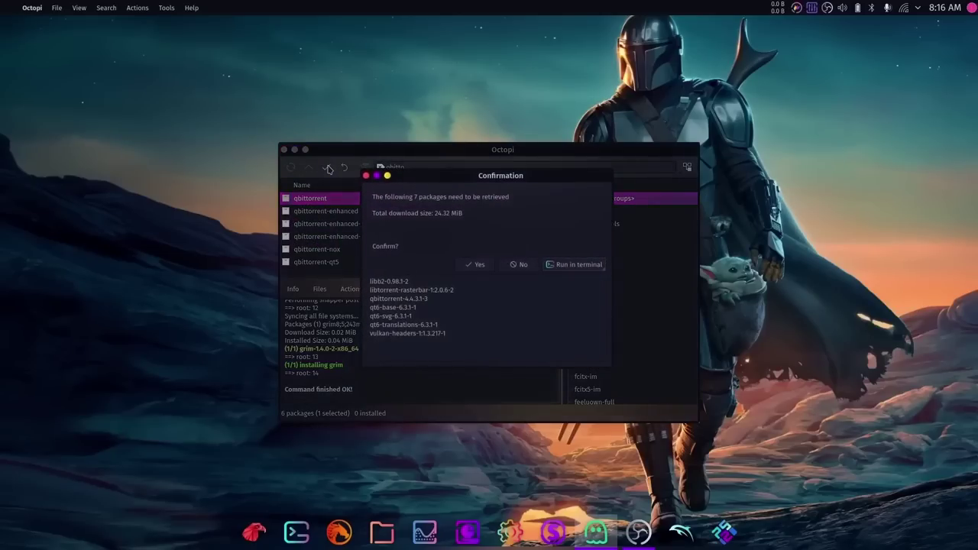
pyautogui.click(472, 264)
pyautogui.write('**********')
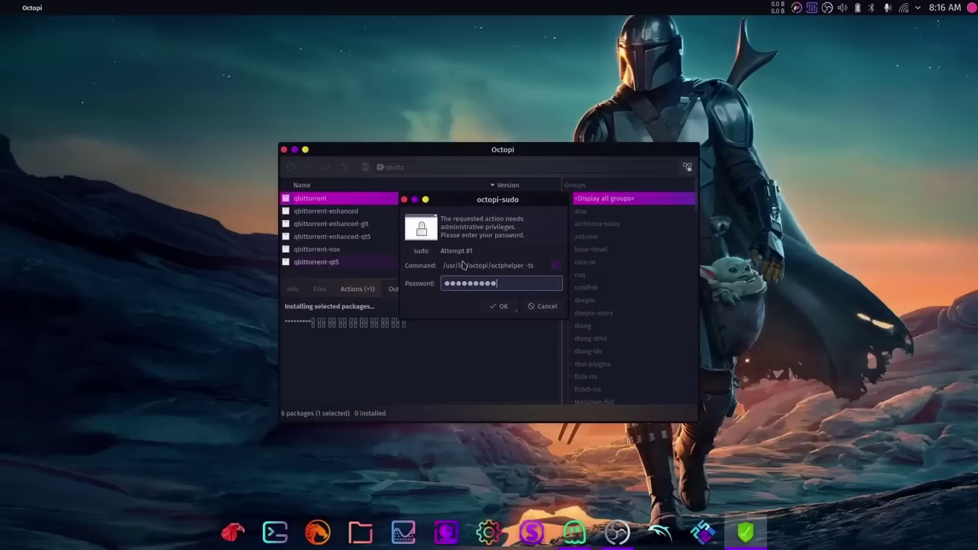
pyautogui.press('Return')
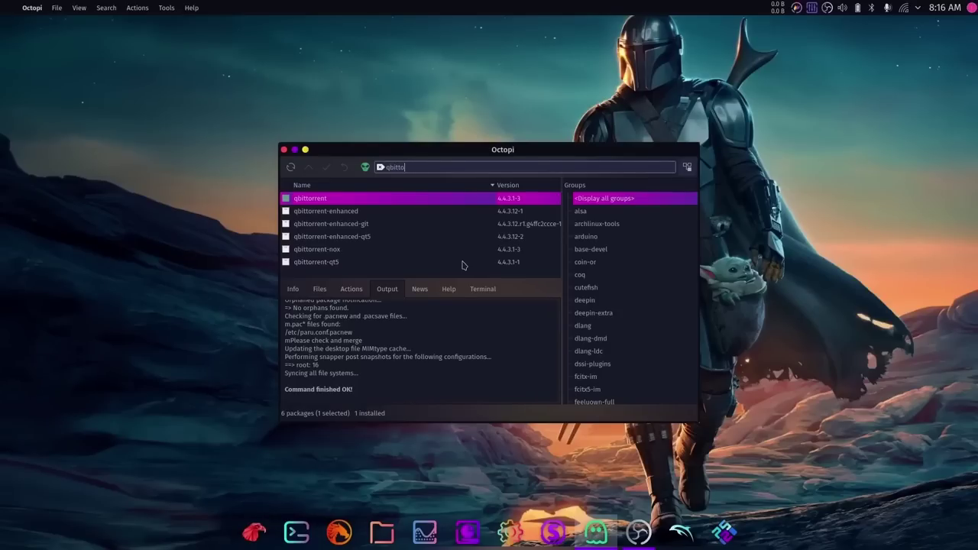
# Open the Application Launcher settings and clear the launcher's custom icon
pyautogui.rightClick(9, 11)
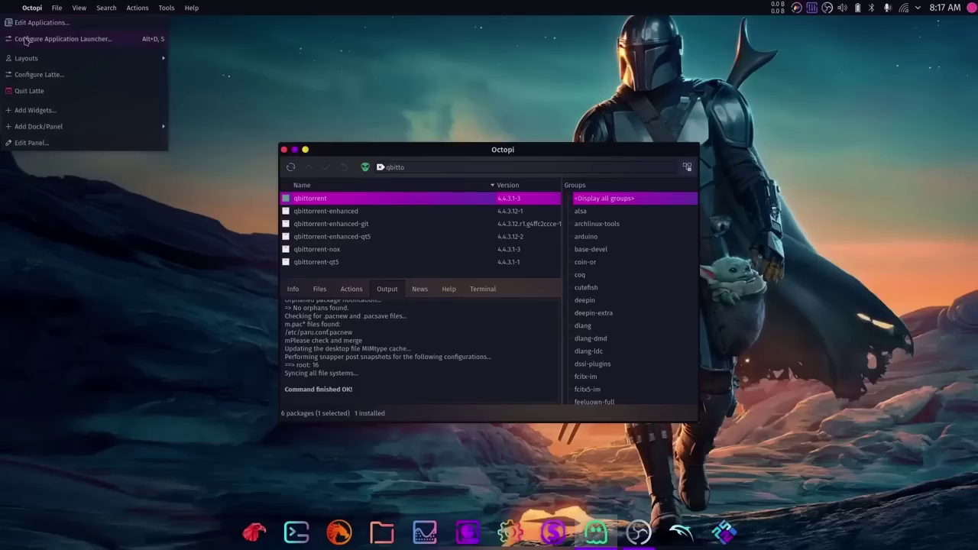
pyautogui.click(26, 40)
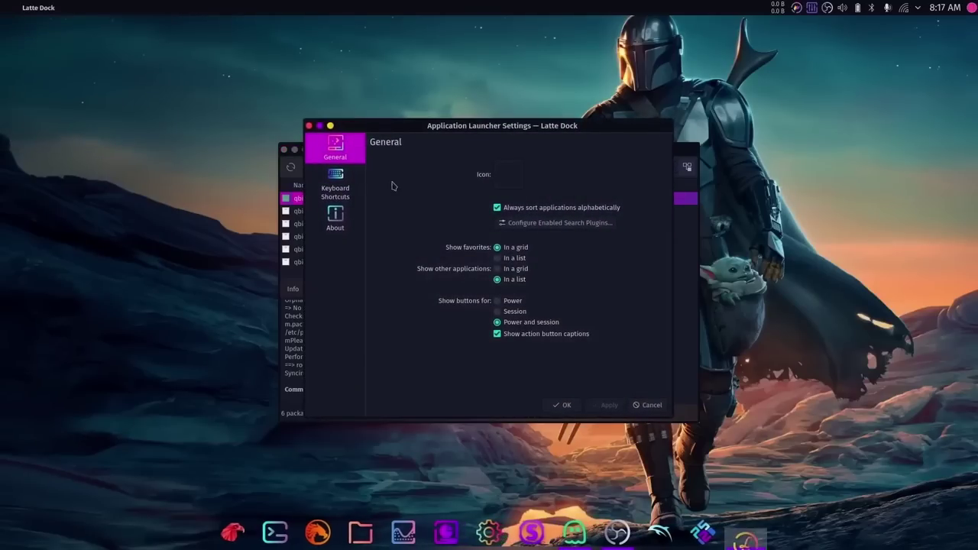
pyautogui.click(505, 178)
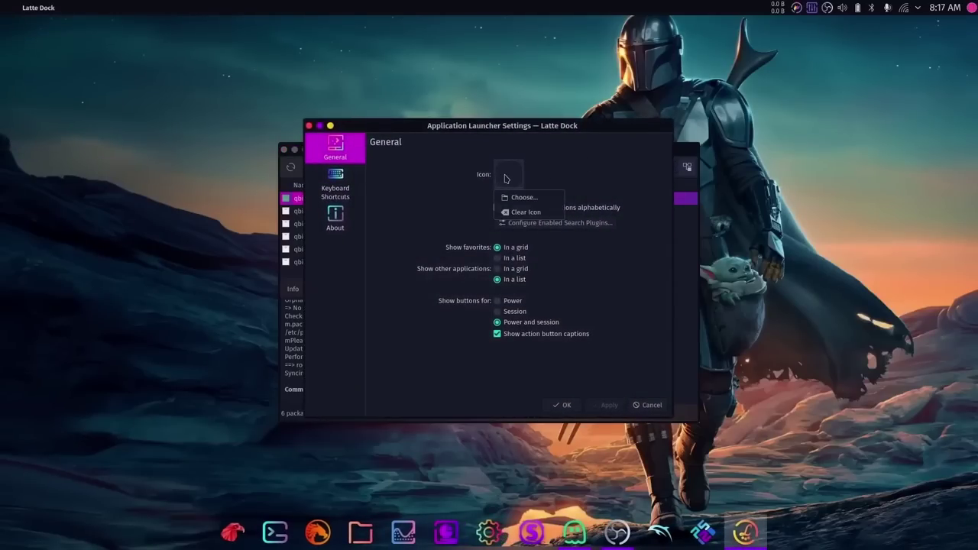
pyautogui.click(513, 197)
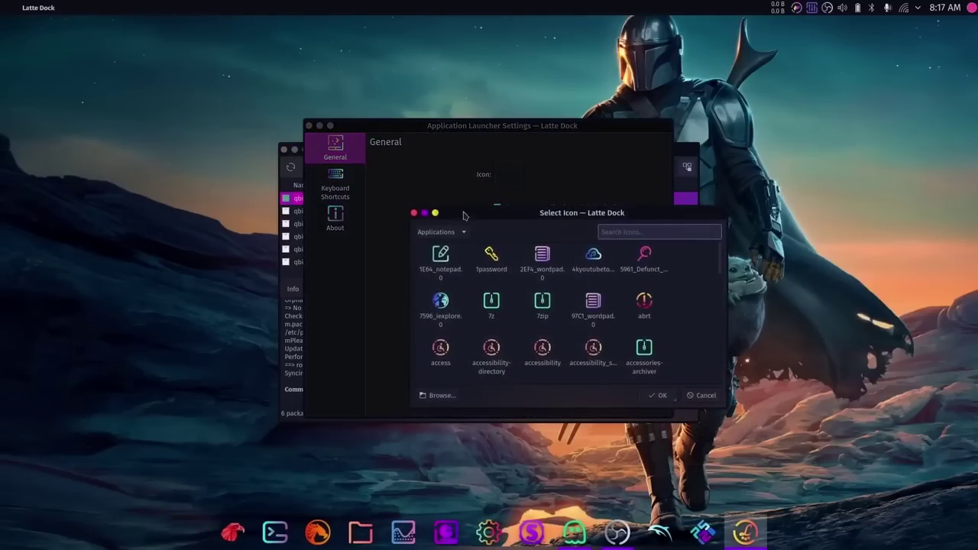
pyautogui.press('Escape')
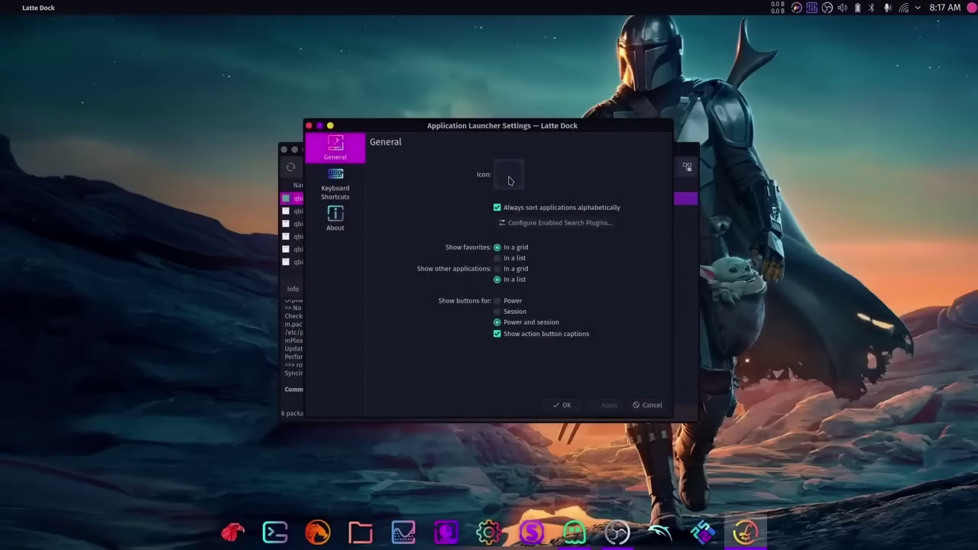
pyautogui.click(509, 180)
pyautogui.click(512, 210)
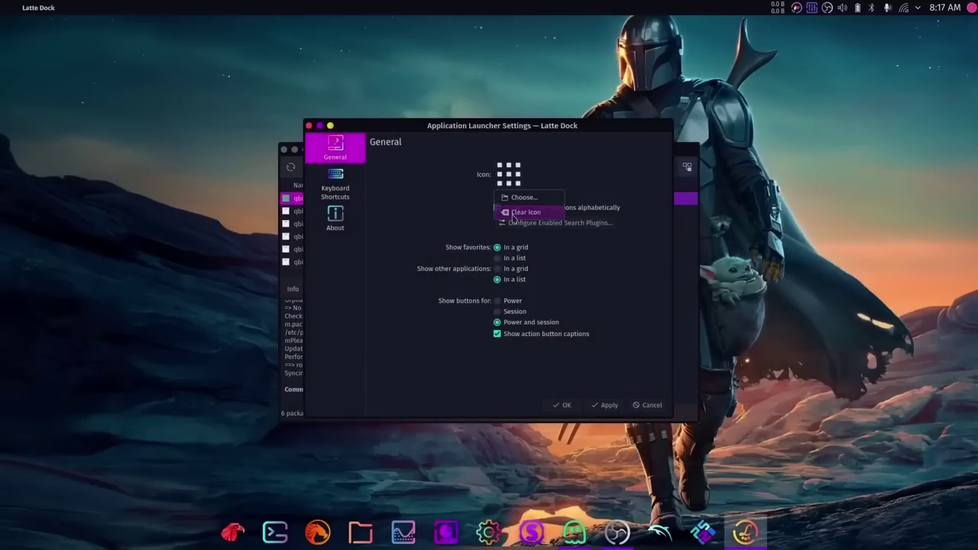
# Set the launcher's icon to distributor-logo-garudalinux, found by searching "garuda", apply it and close the launcher settings
pyautogui.click(510, 178)
pyautogui.click(514, 198)
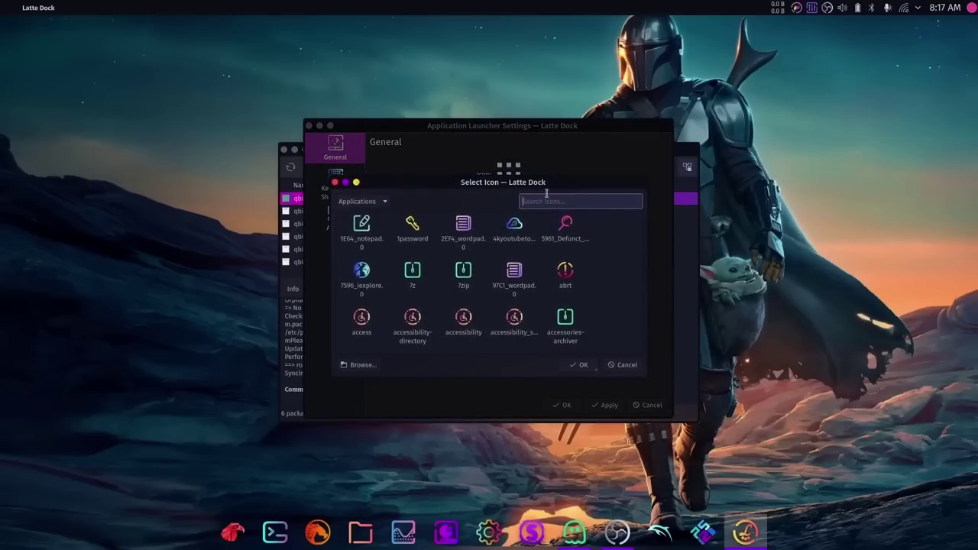
pyautogui.write('garuda')
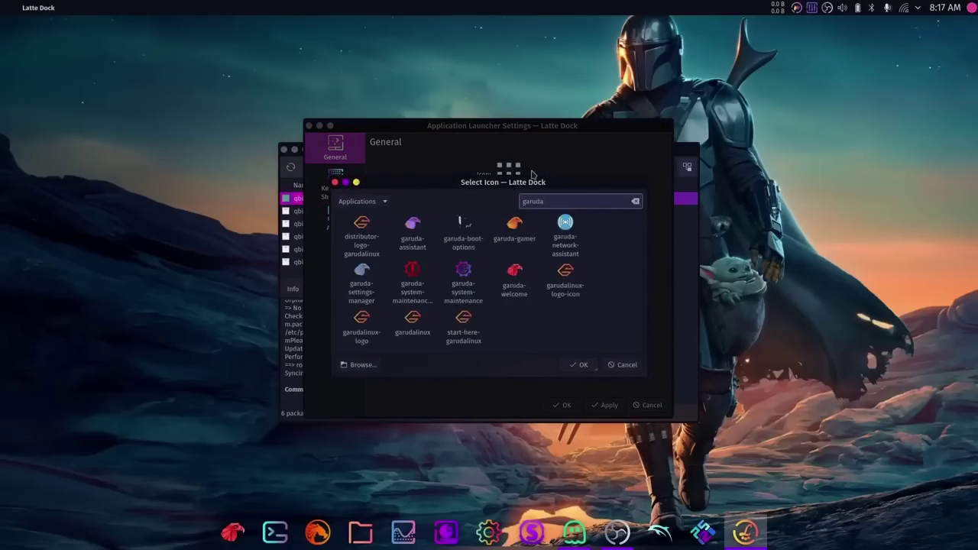
pyautogui.click(366, 235)
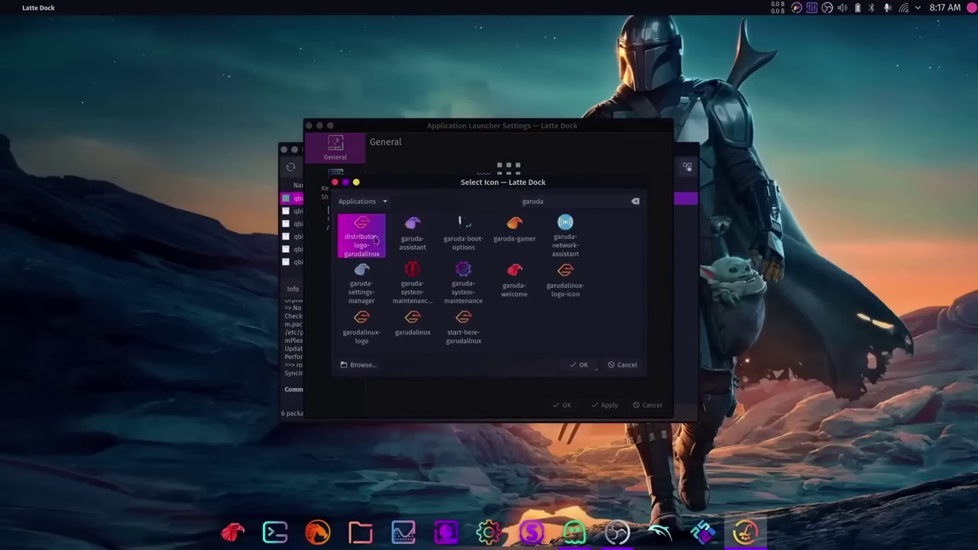
pyautogui.click(582, 365)
pyautogui.click(609, 406)
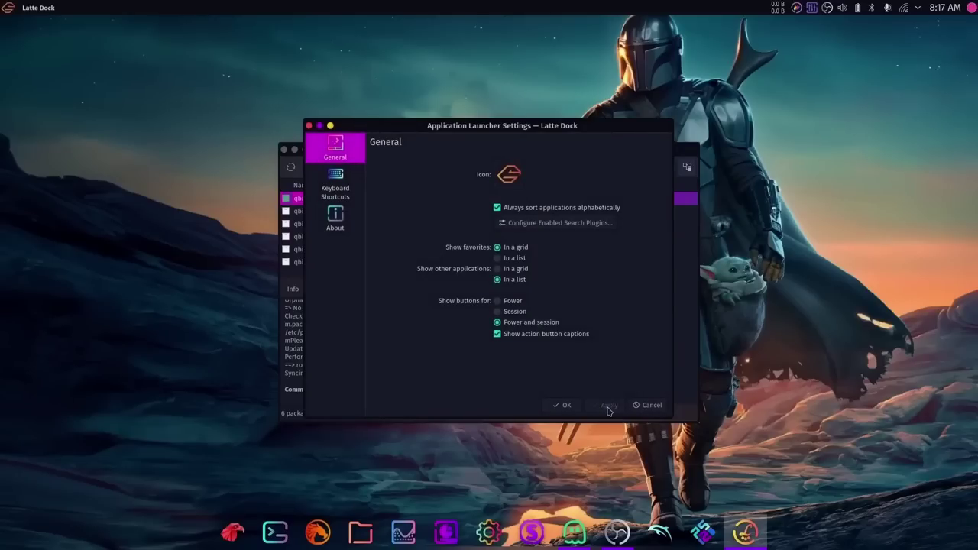
pyautogui.click(307, 126)
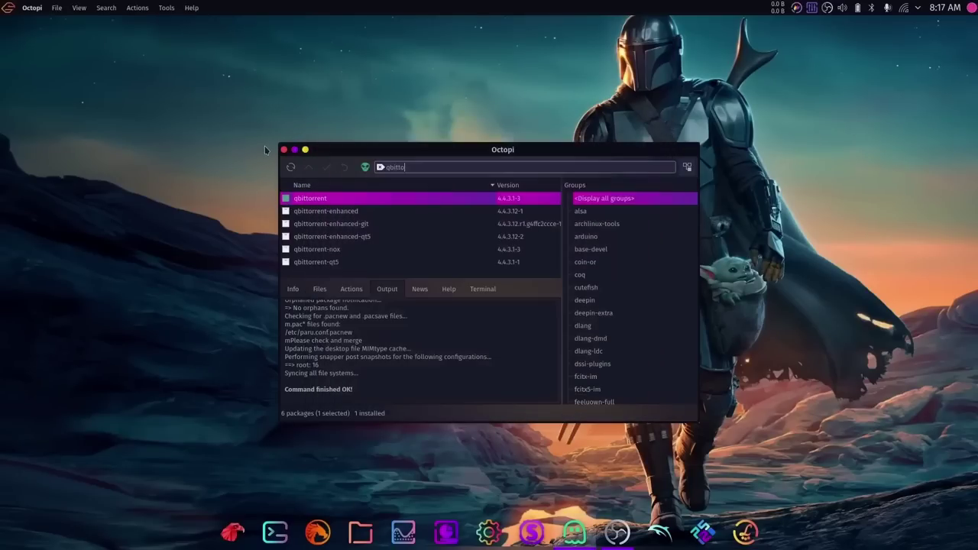
# Search the application launcher for "qbi" and open qBittorrent
pyautogui.click(9, 7)
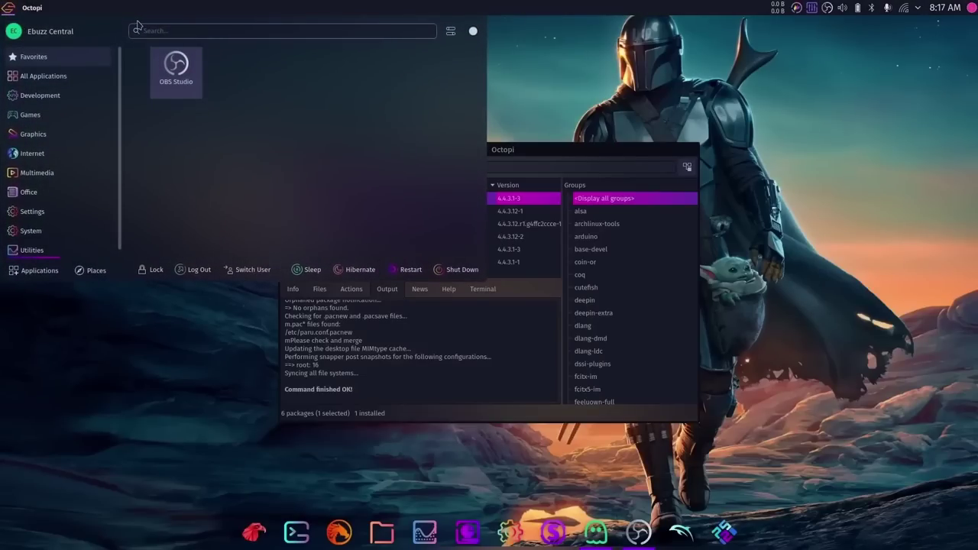
pyautogui.write('qbi')
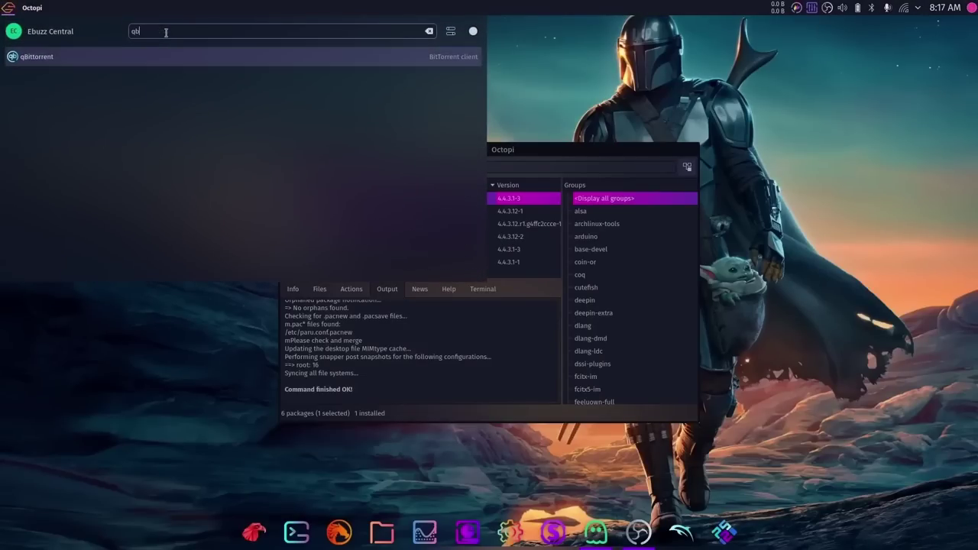
pyautogui.click(48, 57)
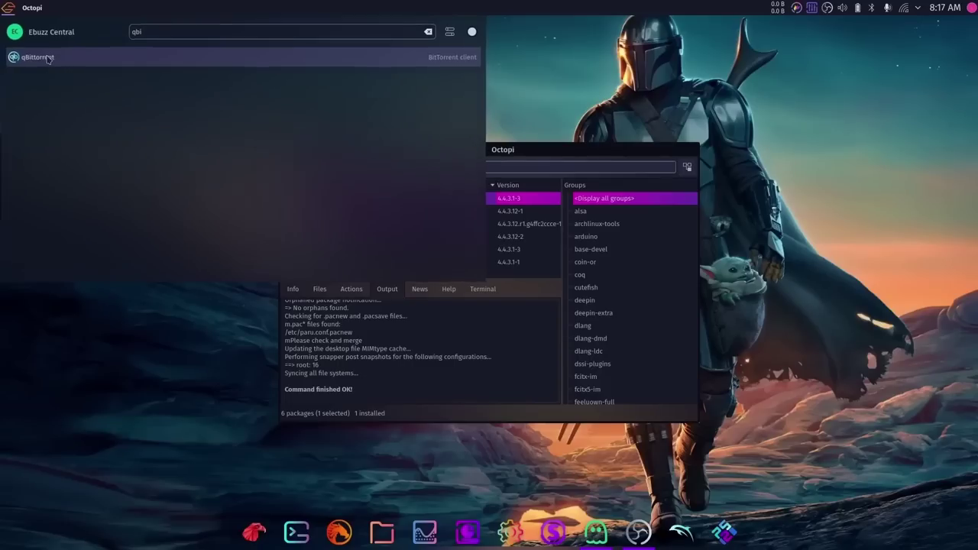
pyautogui.click(466, 306)
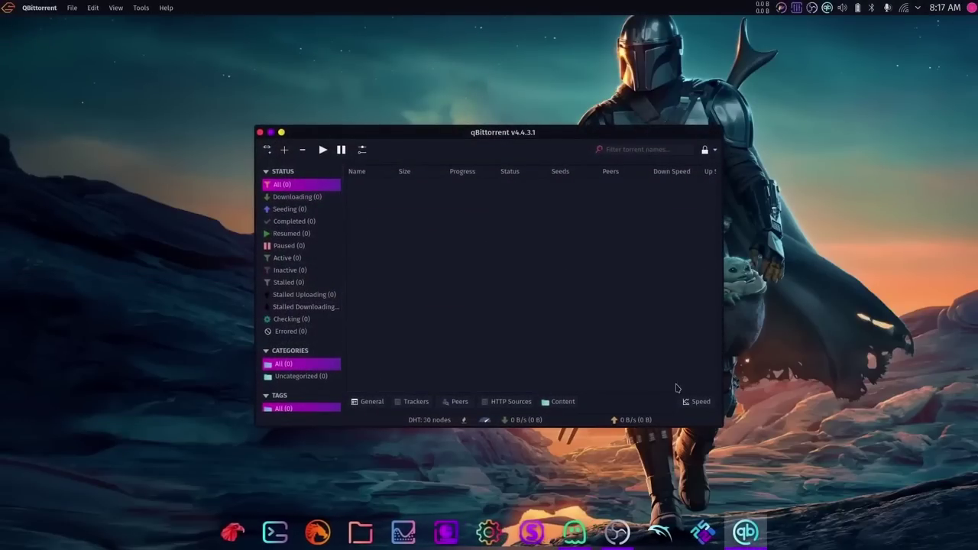
# Pin qBittorrent's launcher to the dock, close its window and dismiss the tray notification
pyautogui.rightClick(745, 527)
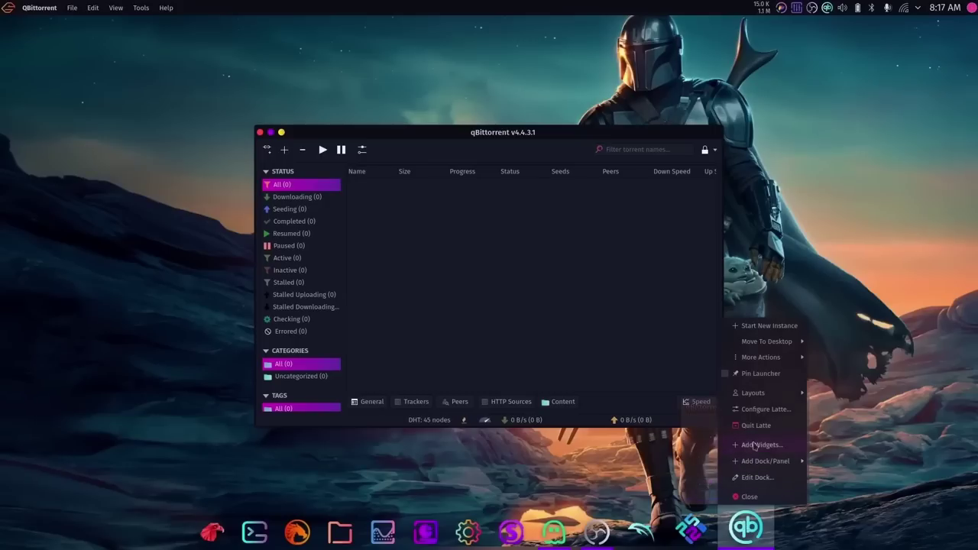
pyautogui.click(761, 373)
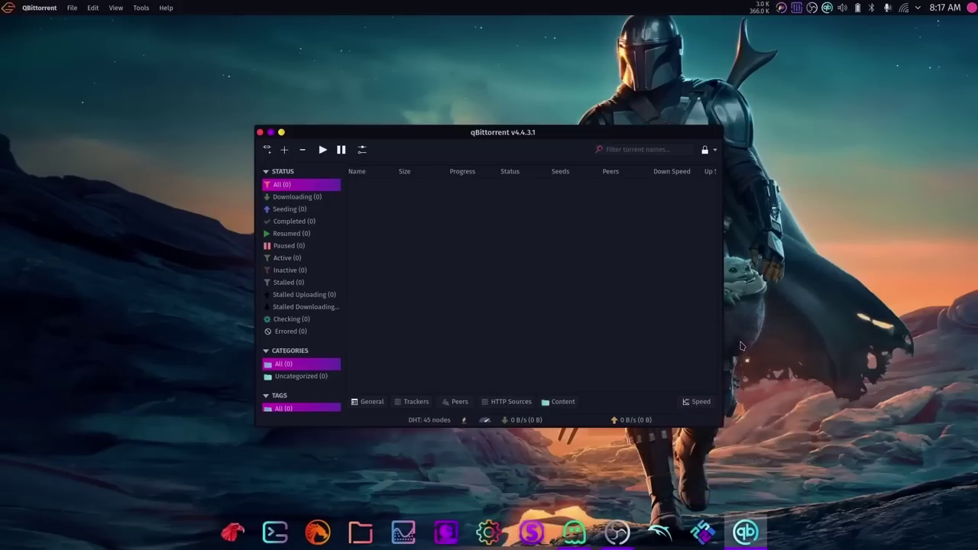
pyautogui.click(261, 133)
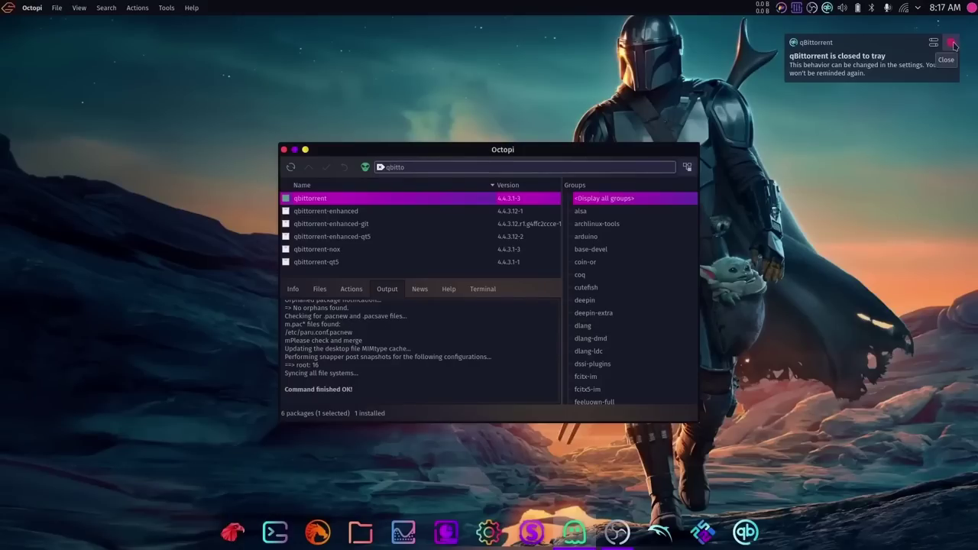
pyautogui.click(953, 45)
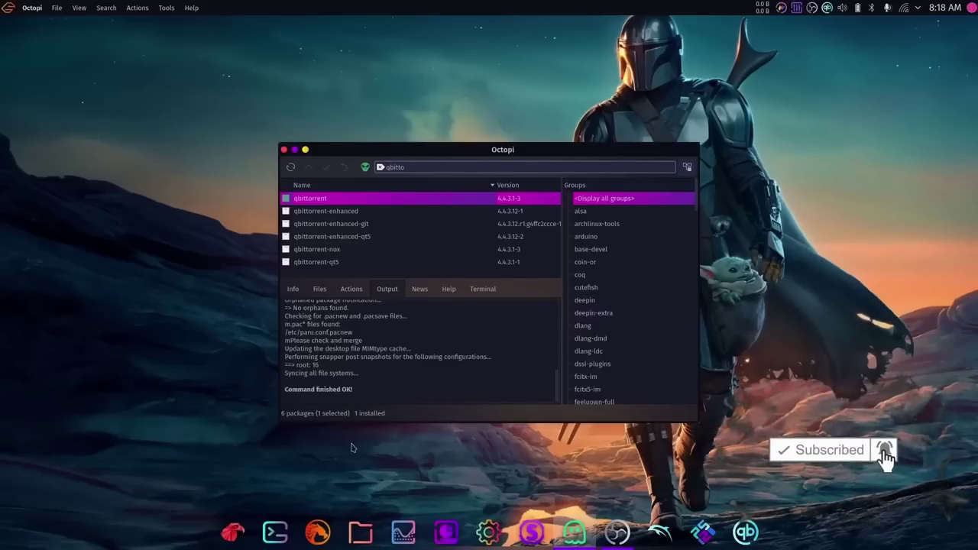
# Open a maximized Konsole terminal and run htop to inspect the system's resource usage
pyautogui.click(275, 533)
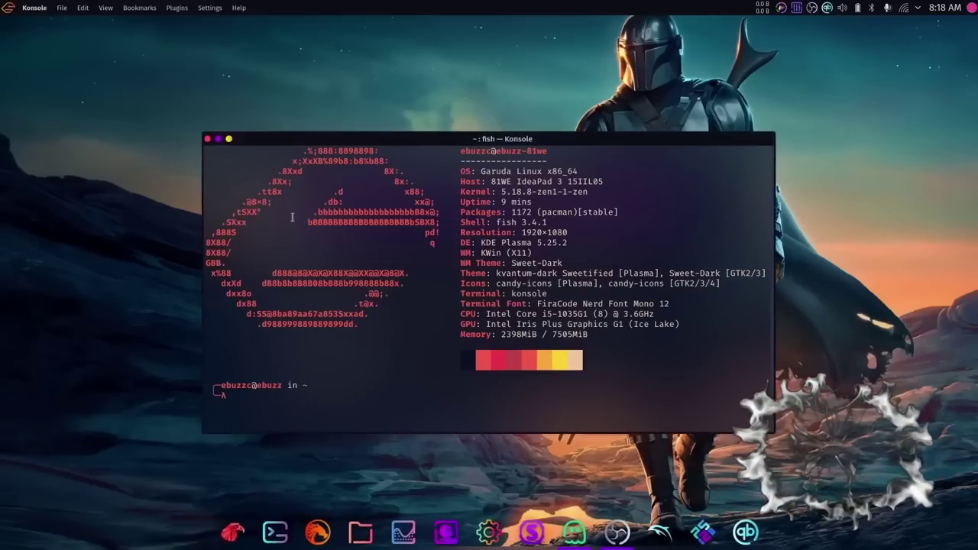
pyautogui.click(229, 138)
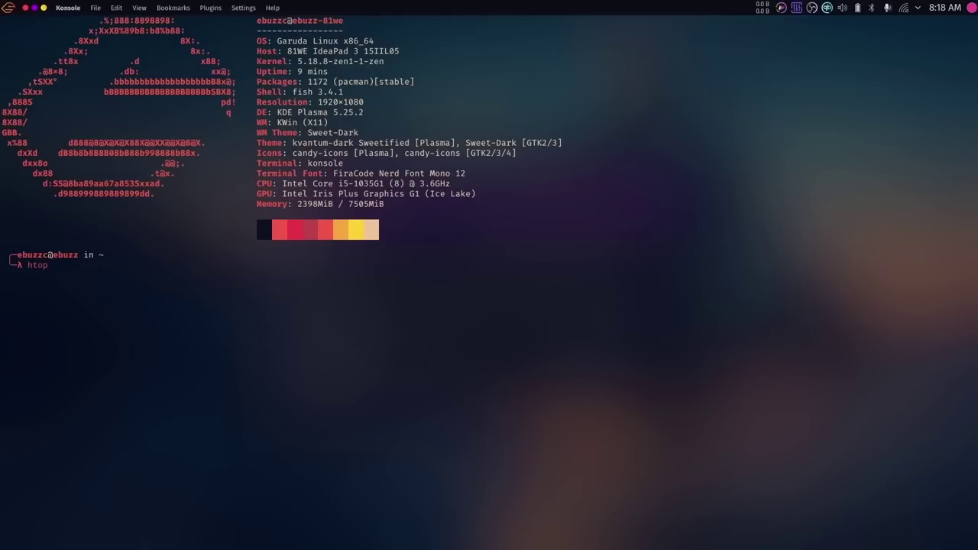
pyautogui.press('Return')
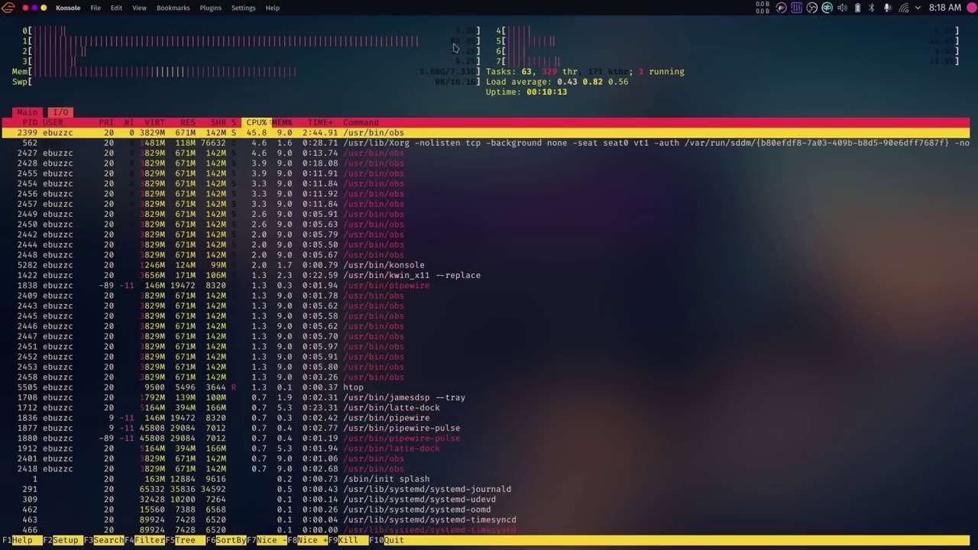
# Review the Applications, History and Processes pages in System Monitor, and close it along with the Konsole window running htop
pyautogui.moveTo(468, 544)
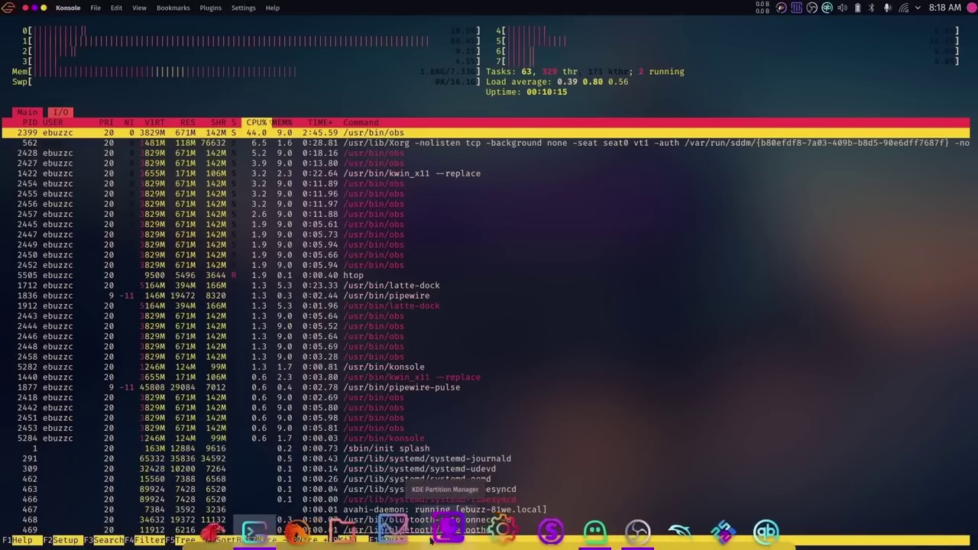
pyautogui.click(404, 510)
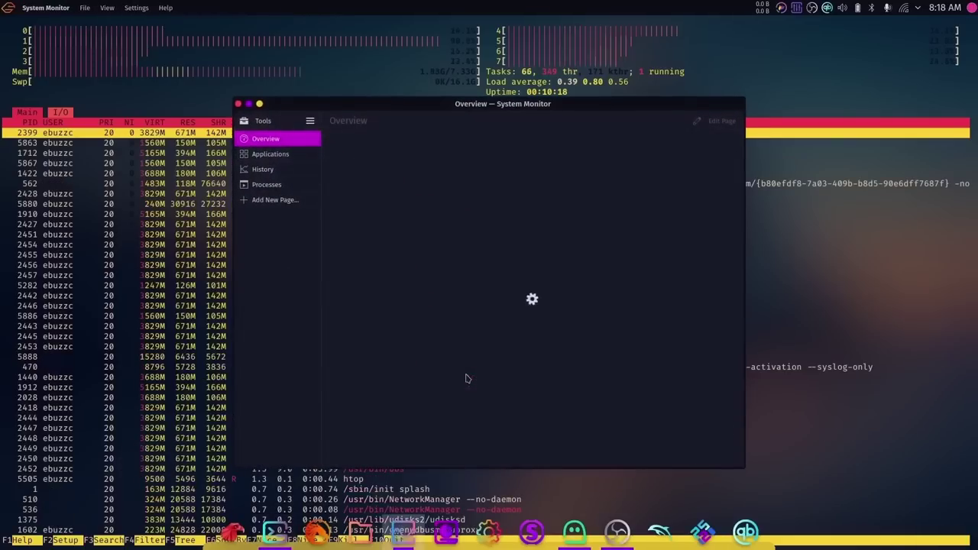
pyautogui.click(271, 154)
pyautogui.click(267, 169)
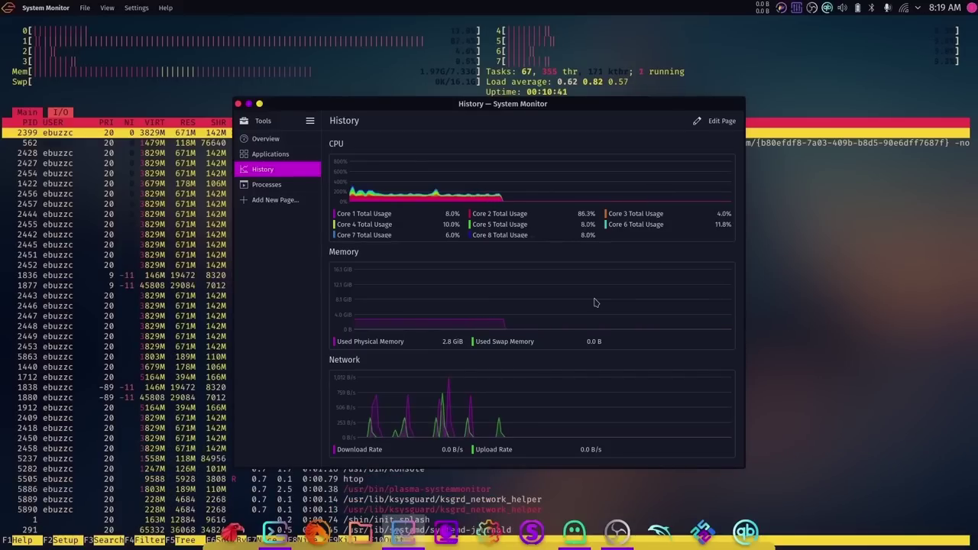
pyautogui.click(279, 191)
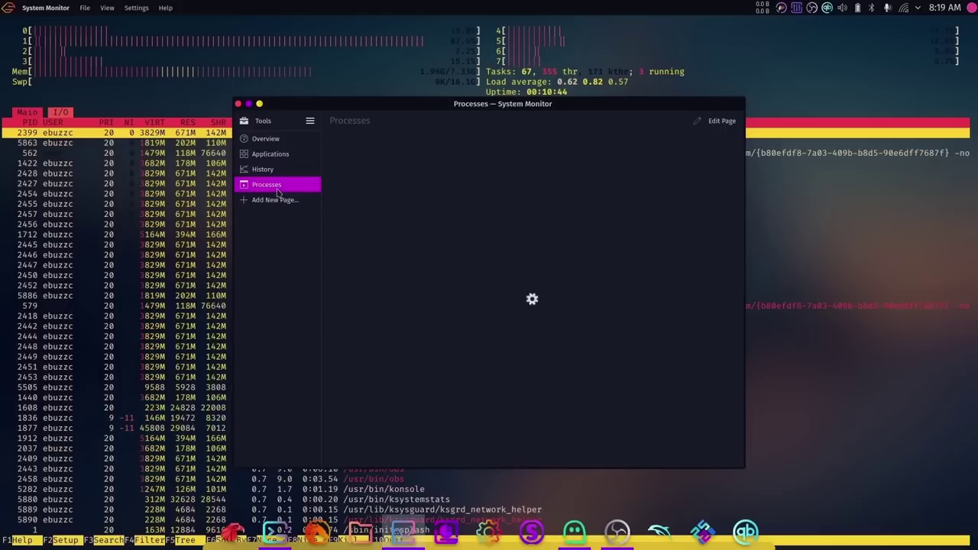
pyautogui.click(238, 103)
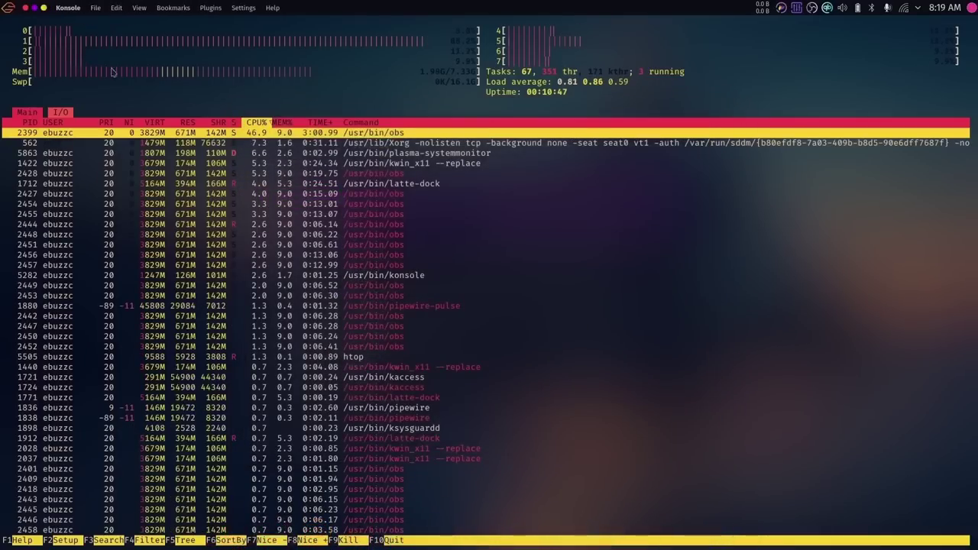
pyautogui.click(25, 8)
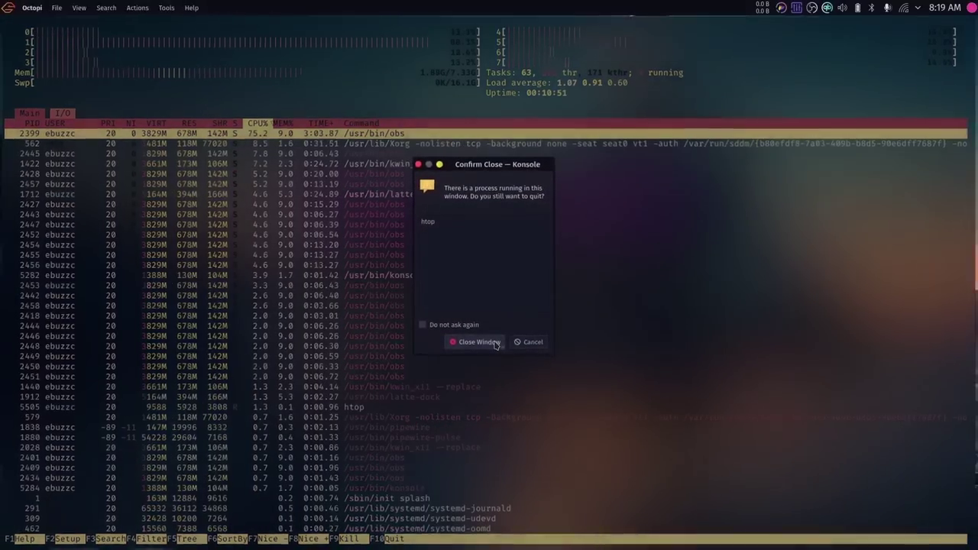
pyautogui.click(495, 343)
# Filter Octopi's package list by "gimp" and mark gimp for installation with the optional dependencies gutenprint, poppler-glib and gvfs
pyautogui.press('BackSpace')
pyautogui.press('BackSpace')
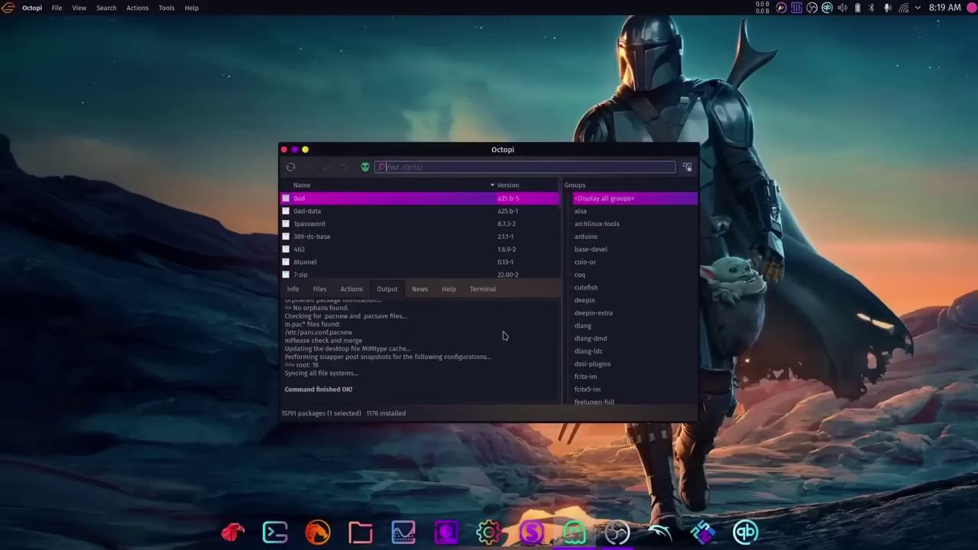
pyautogui.write('gimp0')
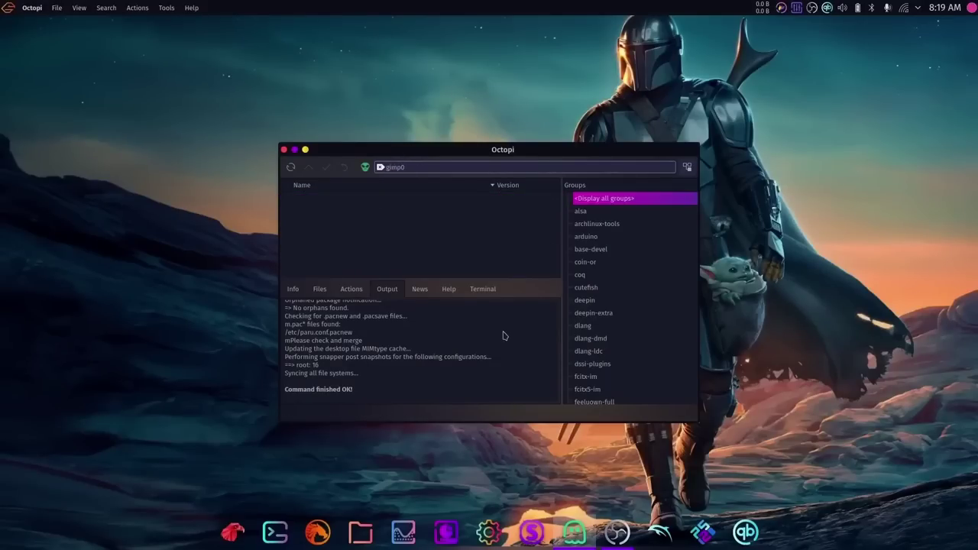
pyautogui.press('BackSpace')
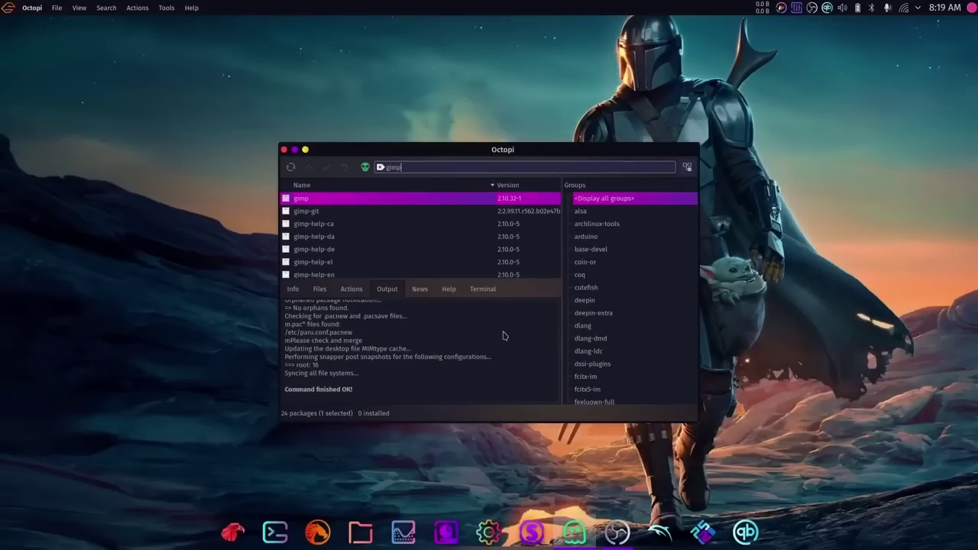
pyautogui.rightClick(286, 200)
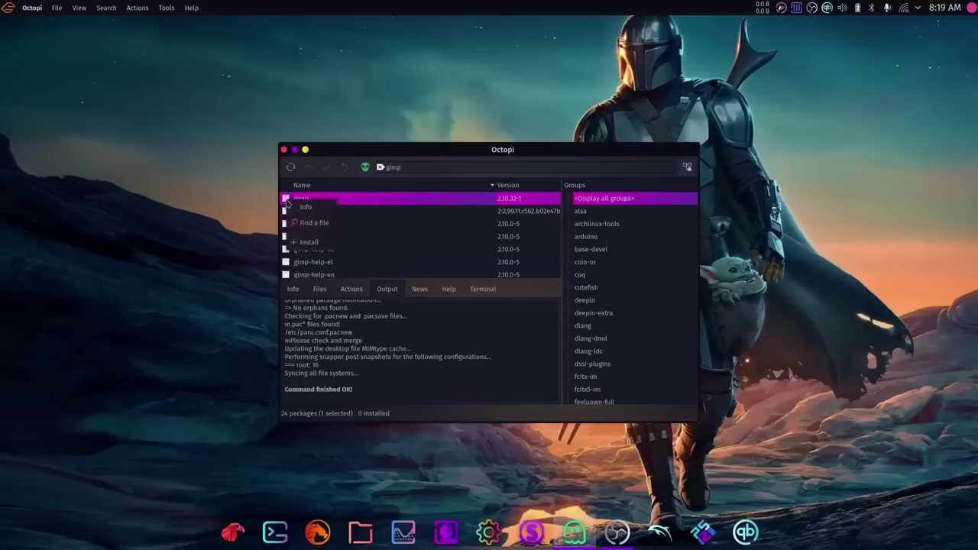
pyautogui.click(315, 243)
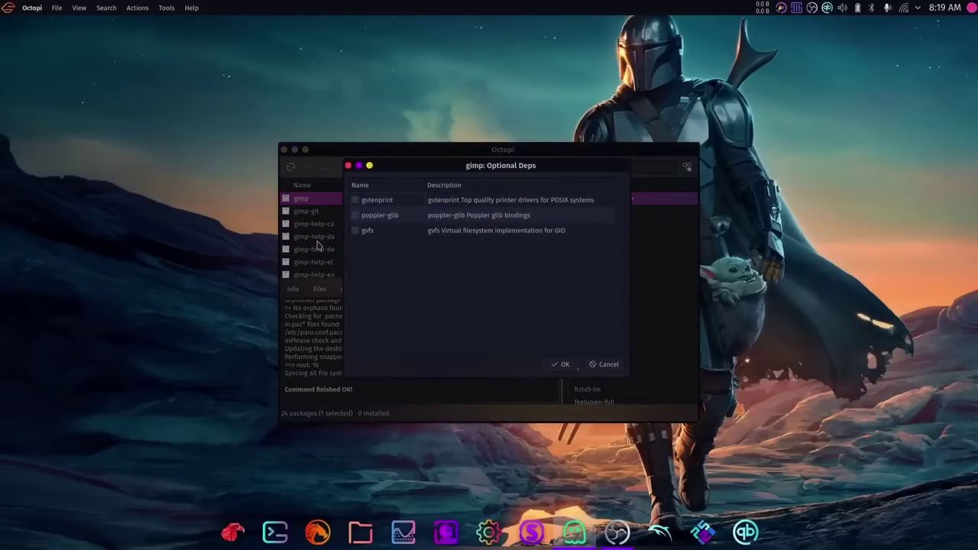
pyautogui.click(354, 199)
pyautogui.click(354, 215)
pyautogui.click(355, 230)
pyautogui.click(560, 364)
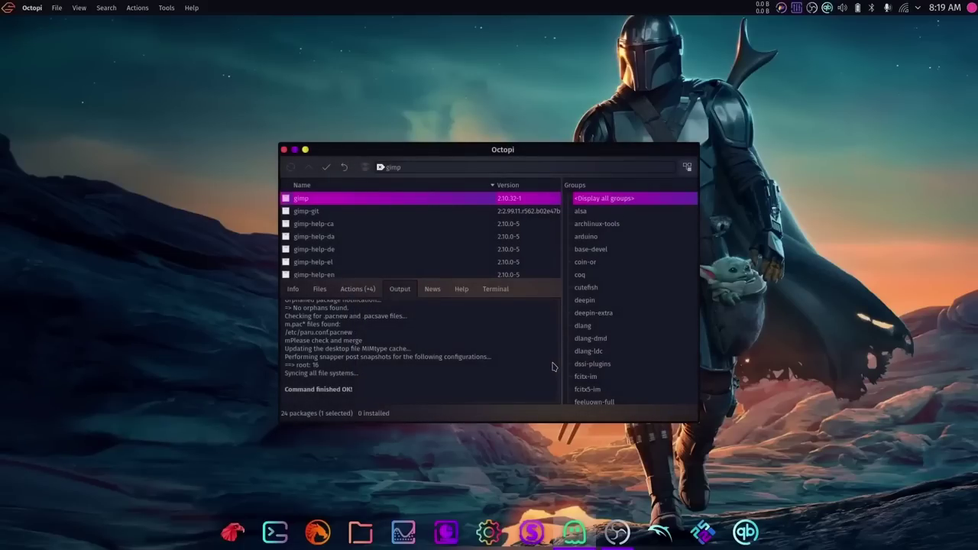
# Apply and confirm the installation of gimp and its dependencies, authorizing it with the administrator password
pyautogui.click(327, 168)
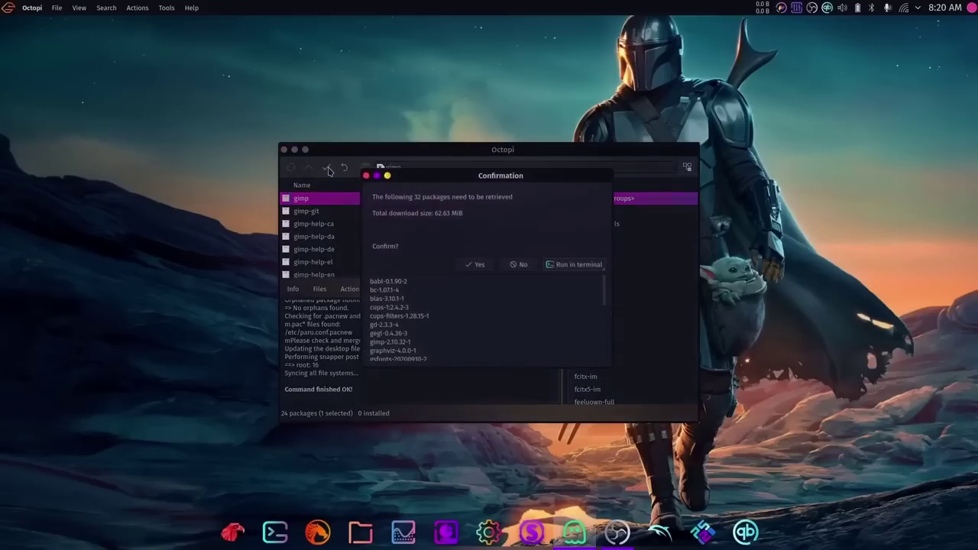
pyautogui.click(469, 265)
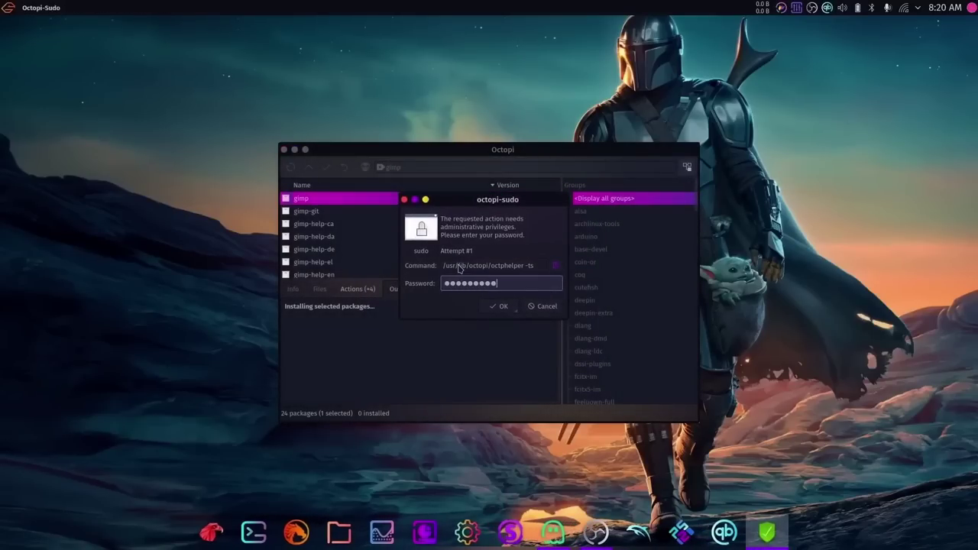
pyautogui.press('Return')
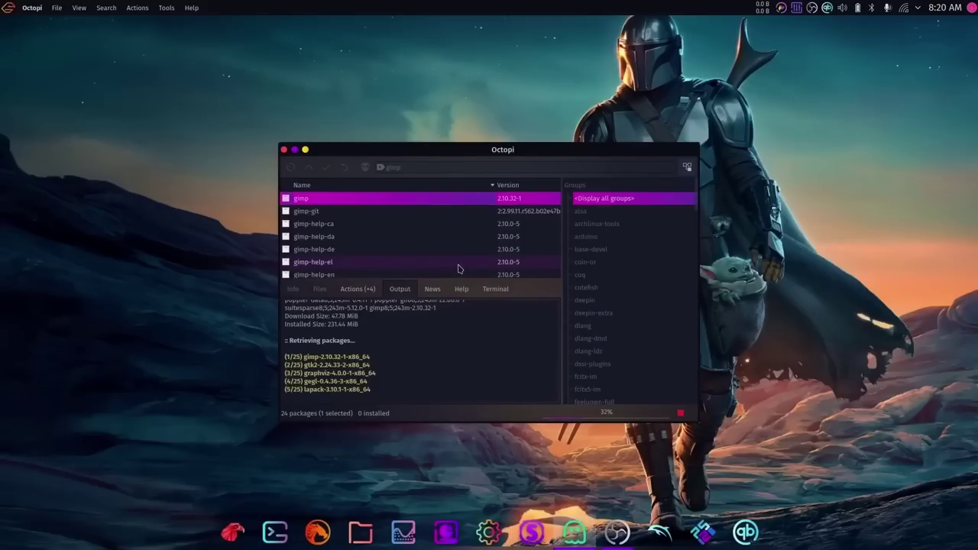
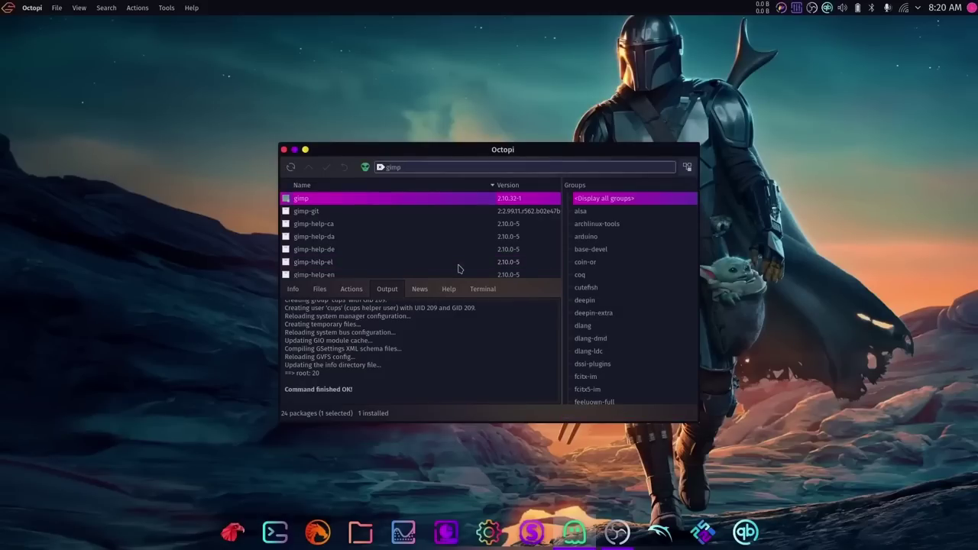
# Search the application launcher for "gimp" and open GNU Image Manipulation Program
pyautogui.click(7, 9)
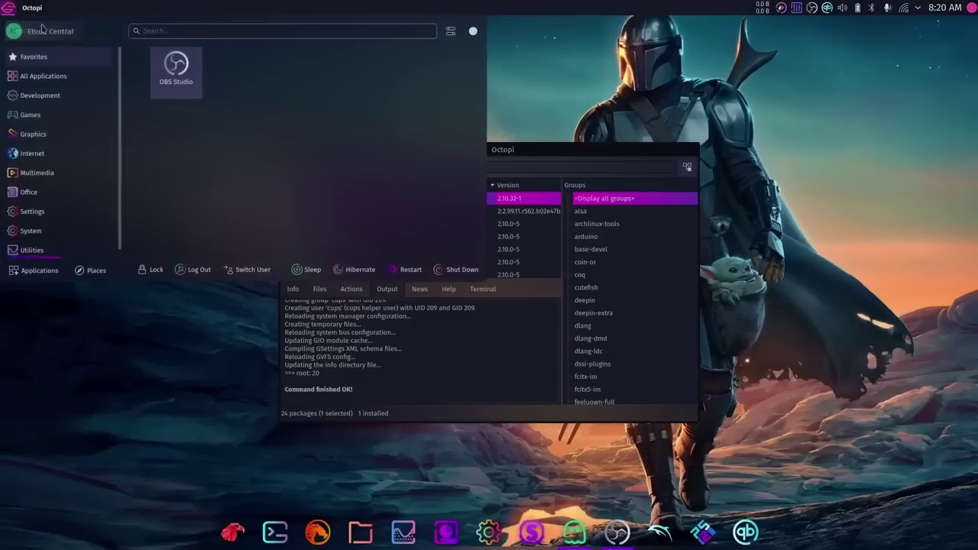
pyautogui.write('gimp')
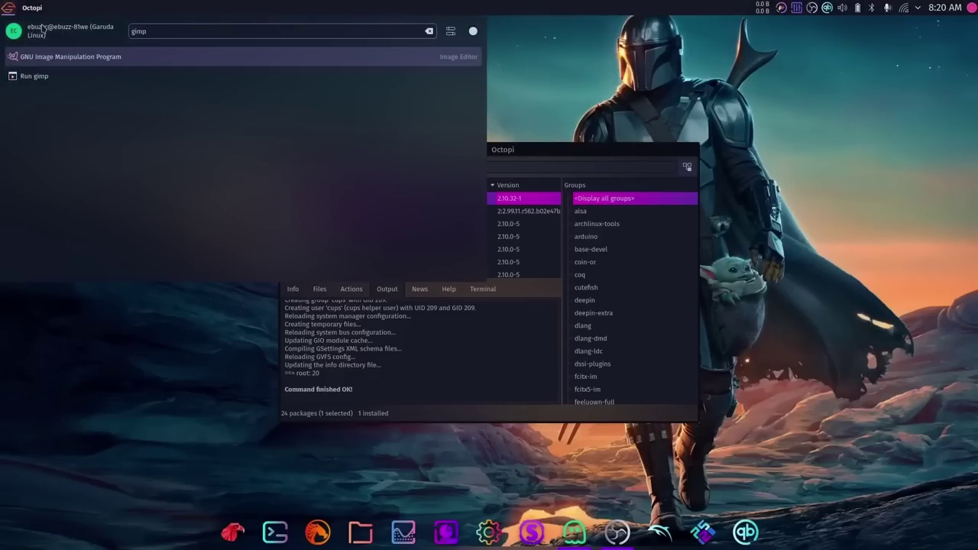
pyautogui.click(55, 58)
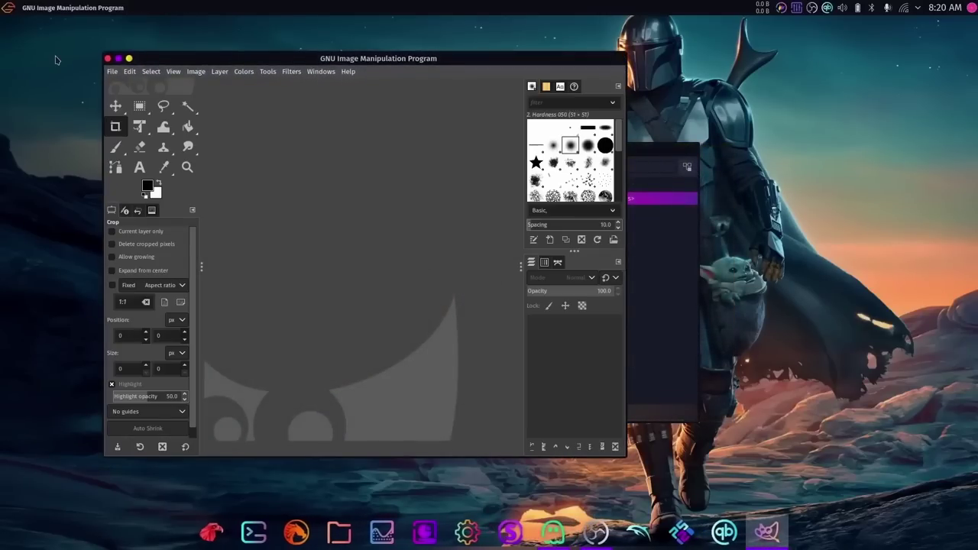
# Pin GIMP's launcher to the dock and maximize its window
pyautogui.rightClick(767, 531)
pyautogui.click(771, 374)
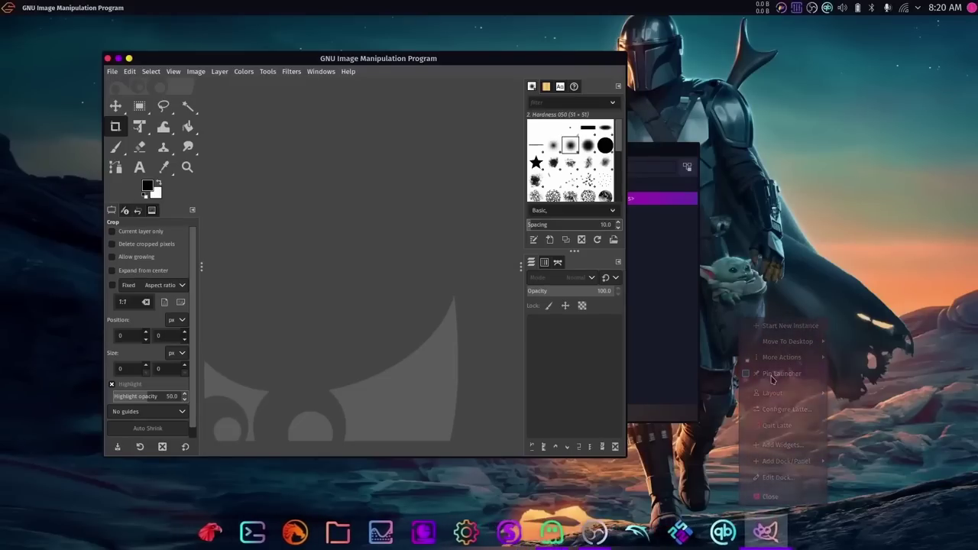
pyautogui.click(119, 59)
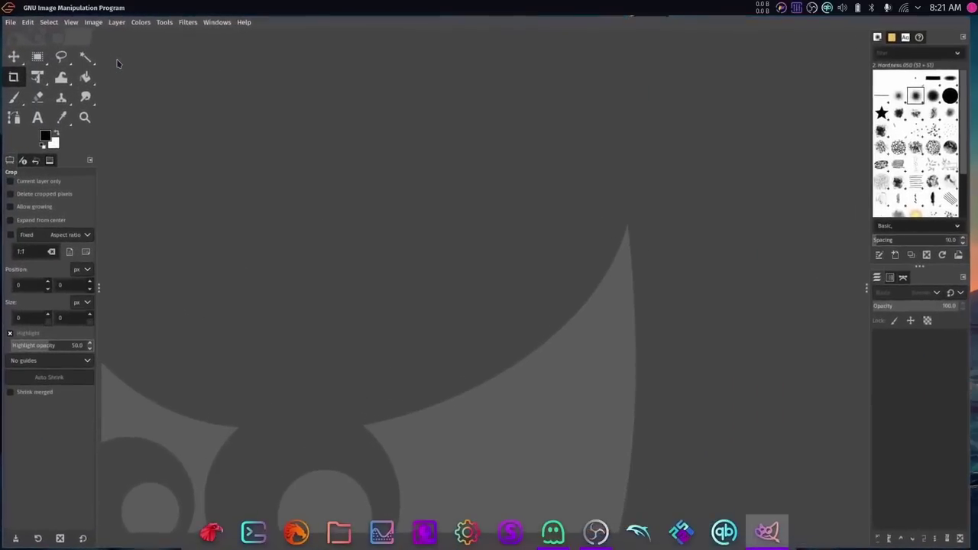
# View GIMP's About information for its version, and close both the dialog and GIMP
pyautogui.click(243, 22)
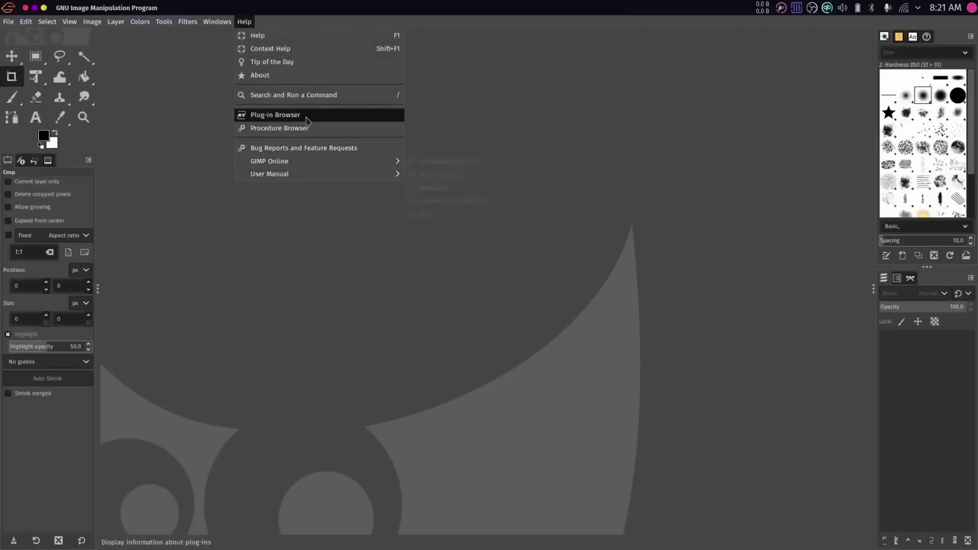
pyautogui.click(305, 75)
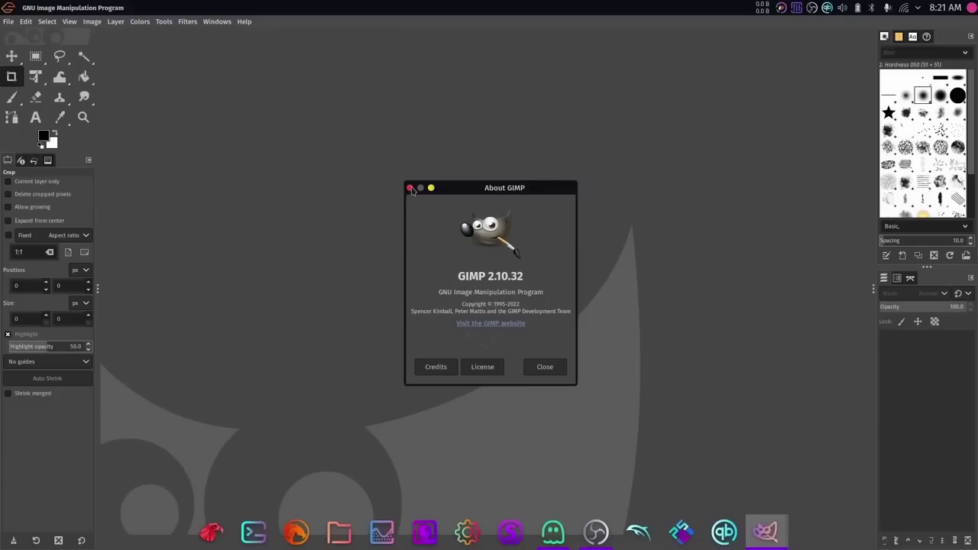
pyautogui.click(410, 188)
pyautogui.click(25, 8)
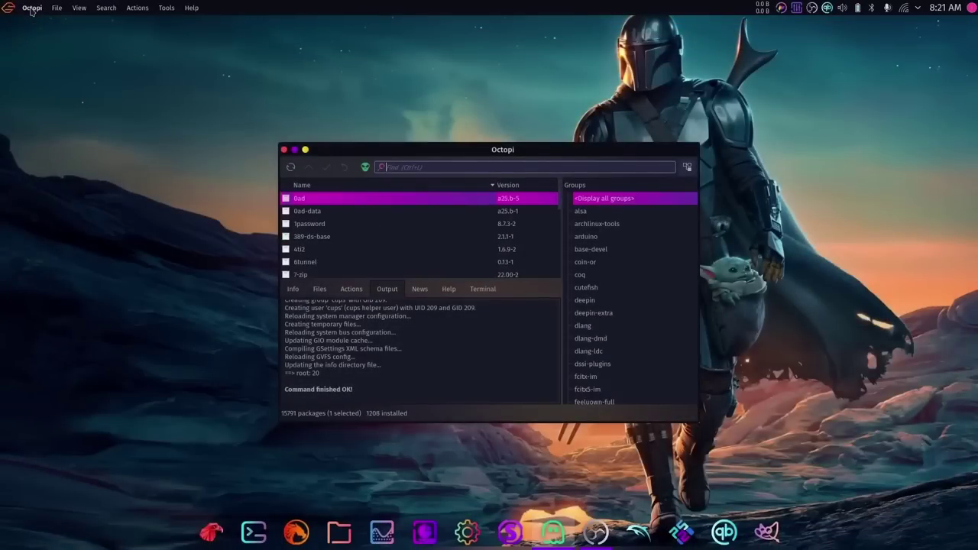
# Filter Octopi's packages by "kdenlive" and mark kdenlive with optional dependencies dvgrab, opencv, opentimelineio, bigsh0t, mediainfo and noise-suppression-for-voice
pyautogui.write('kdenlive')
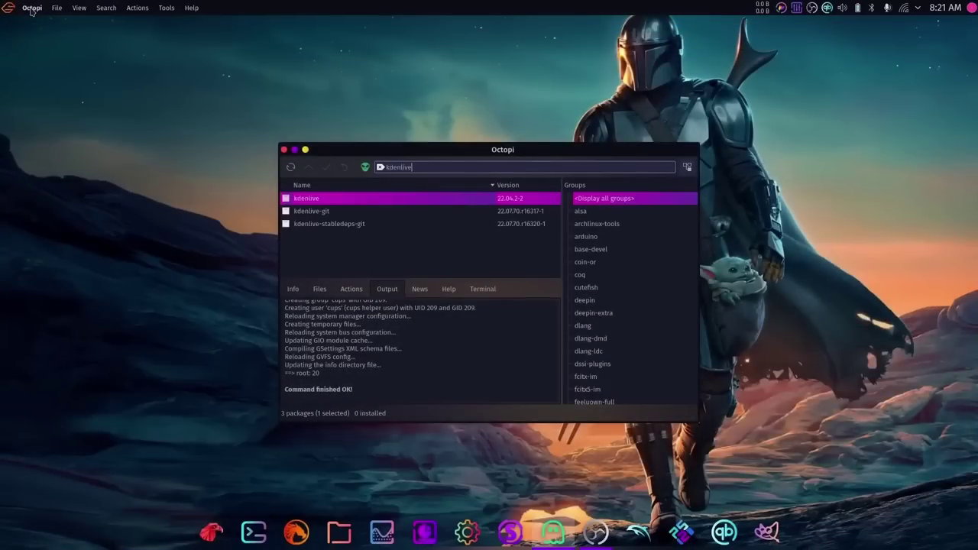
pyautogui.click(286, 198)
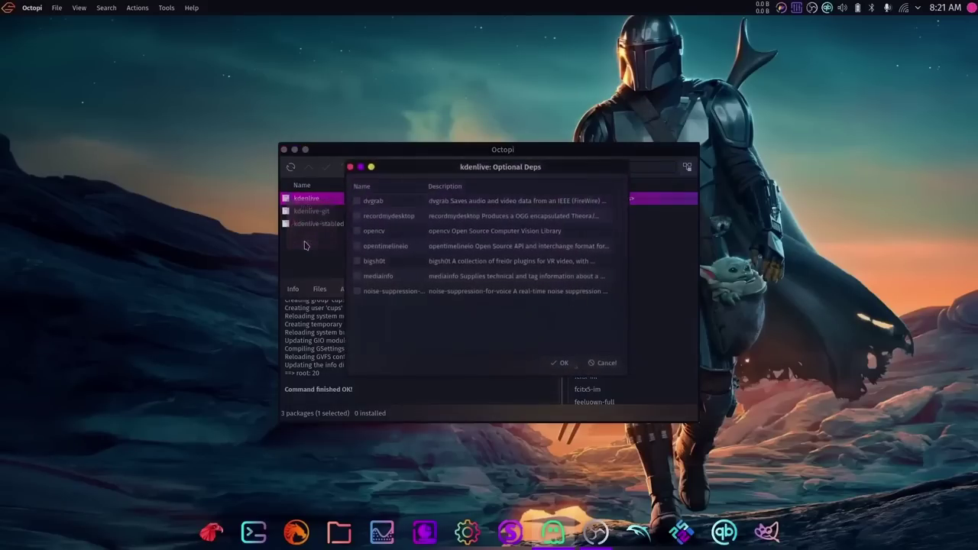
pyautogui.click(355, 200)
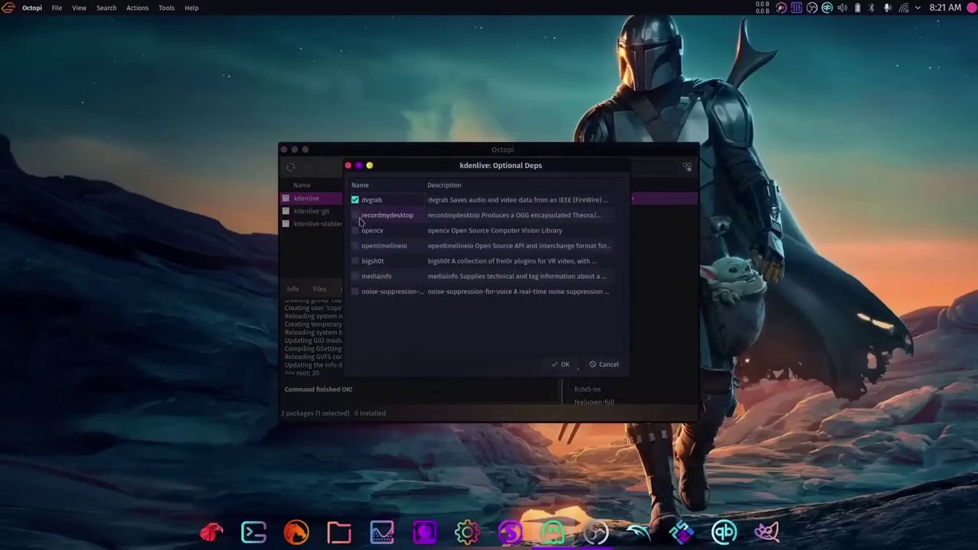
pyautogui.click(356, 231)
pyautogui.click(355, 246)
pyautogui.click(355, 261)
pyautogui.click(355, 277)
pyautogui.click(355, 292)
pyautogui.click(561, 364)
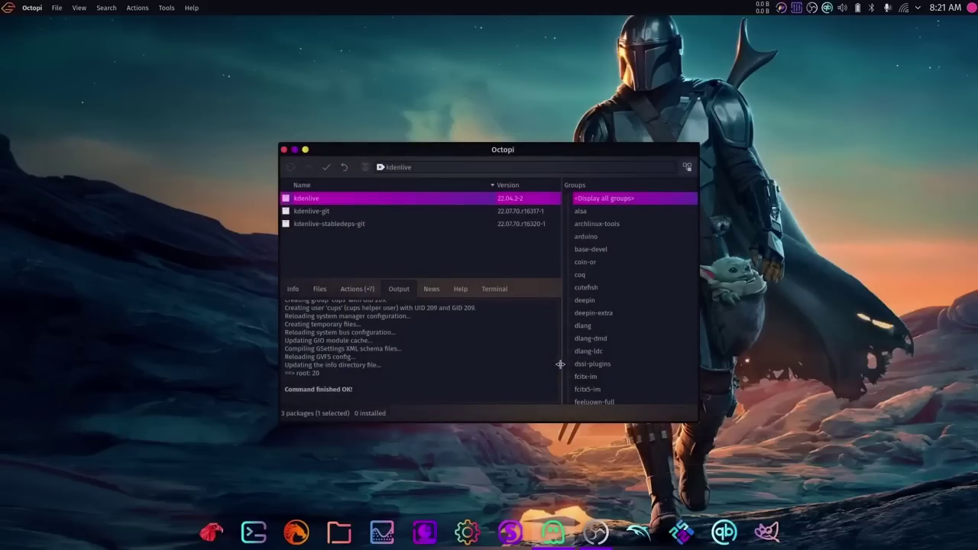
# Apply and confirm the installation of kdenlive and its dependencies, authorizing it with the administrator password
pyautogui.click(325, 167)
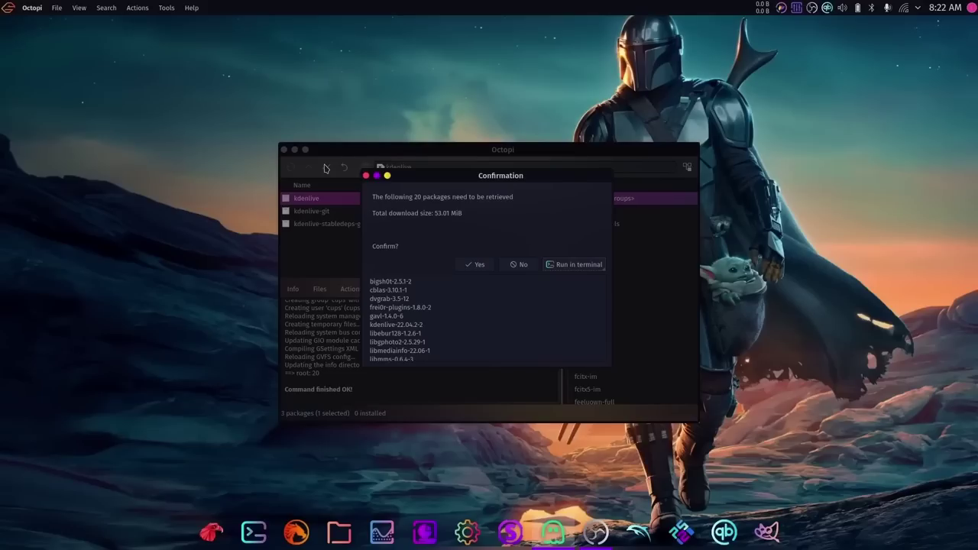
pyautogui.click(474, 265)
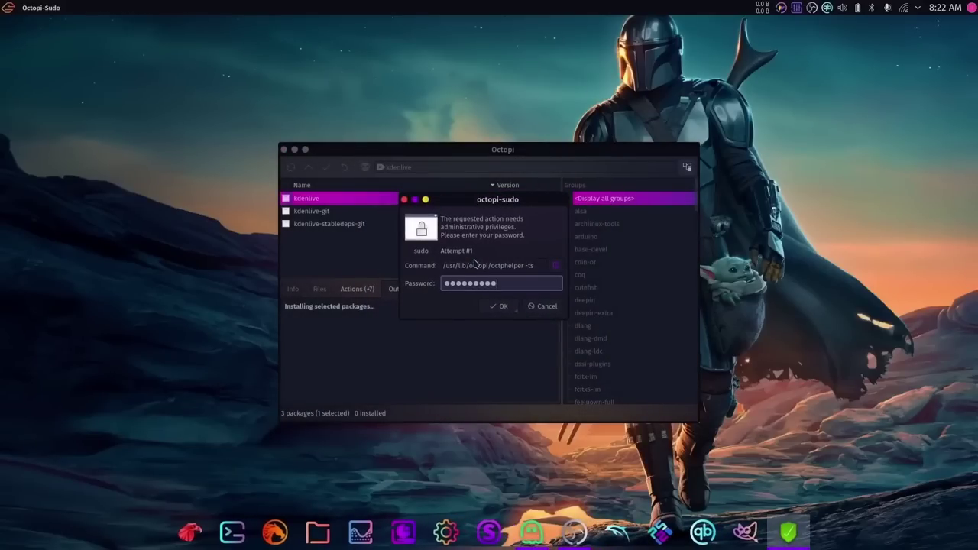
pyautogui.press('Return')
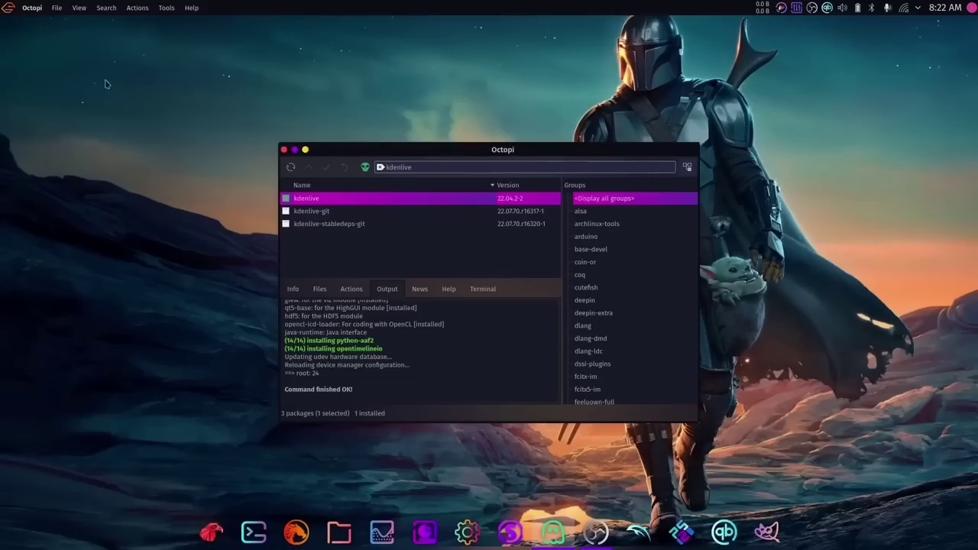
# Search the application launcher for "kden" and open Kdenlive
pyautogui.click(9, 8)
pyautogui.write('kden')
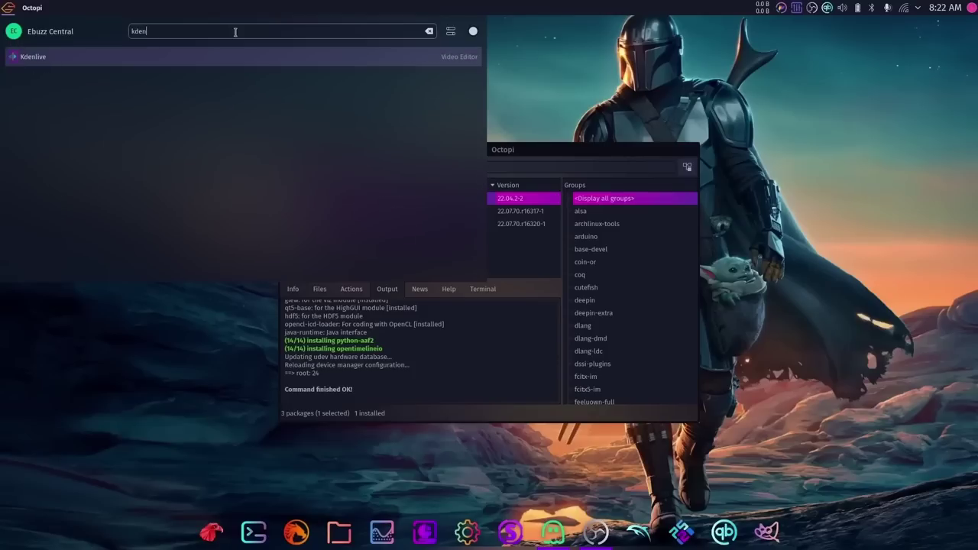
pyautogui.click(25, 58)
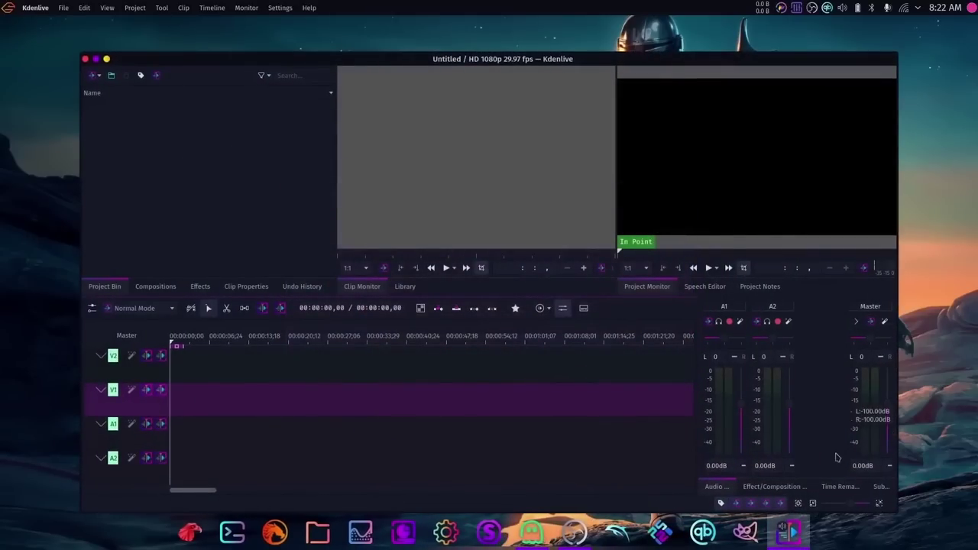
# Pin Kdenlive's launcher to the dock, maximize its window and enlarge the monitor area above the timeline
pyautogui.rightClick(791, 539)
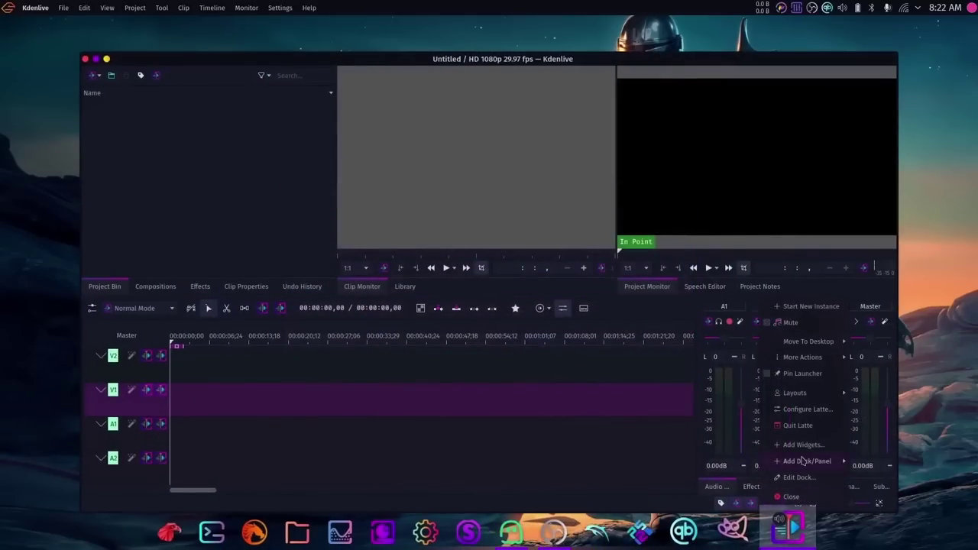
pyautogui.click(803, 373)
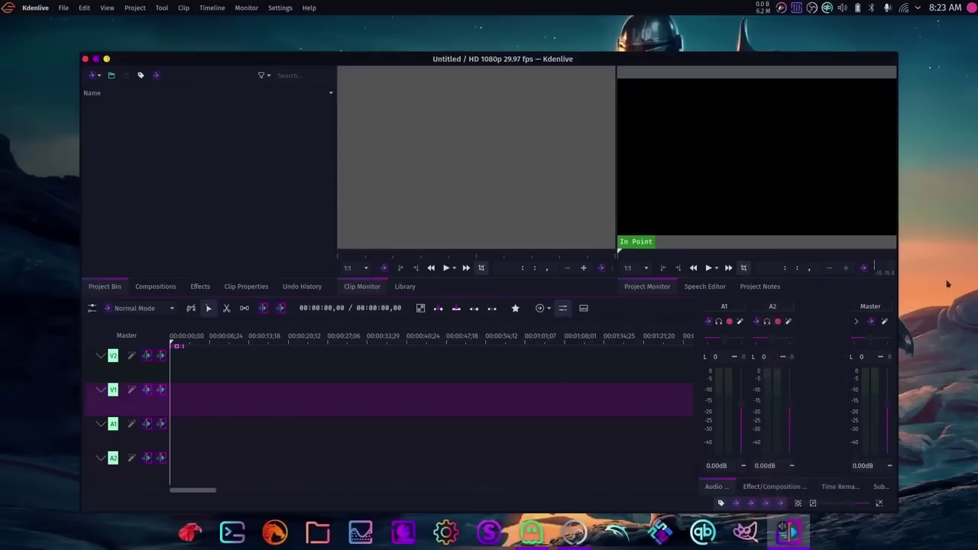
pyautogui.click(96, 58)
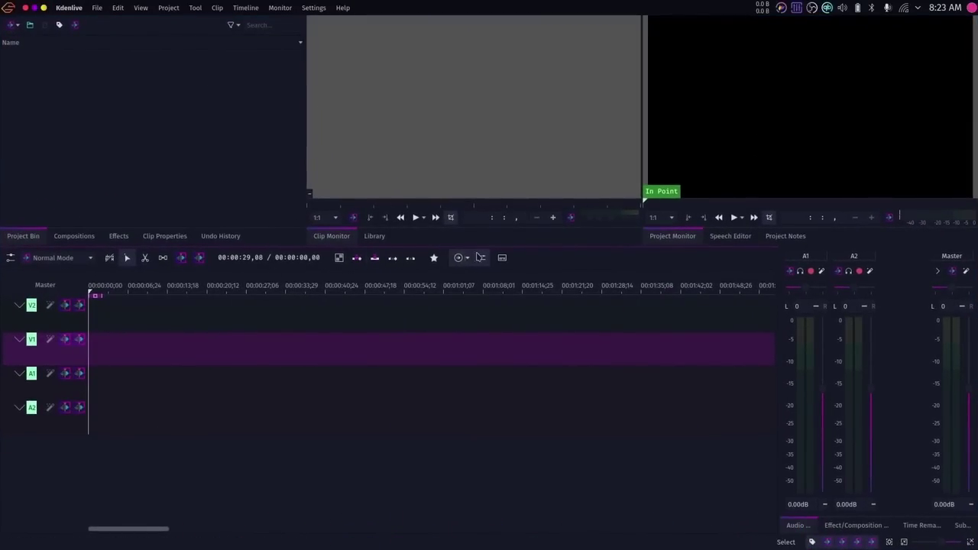
pyautogui.moveTo(518, 245); pyautogui.dragTo(524, 326)
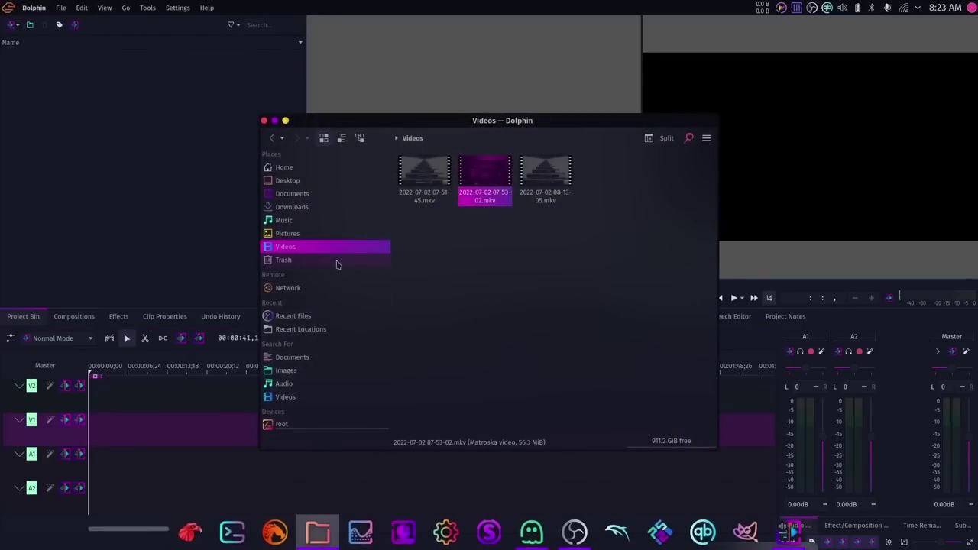
pyautogui.moveTo(424, 174); pyautogui.dragTo(96, 90)
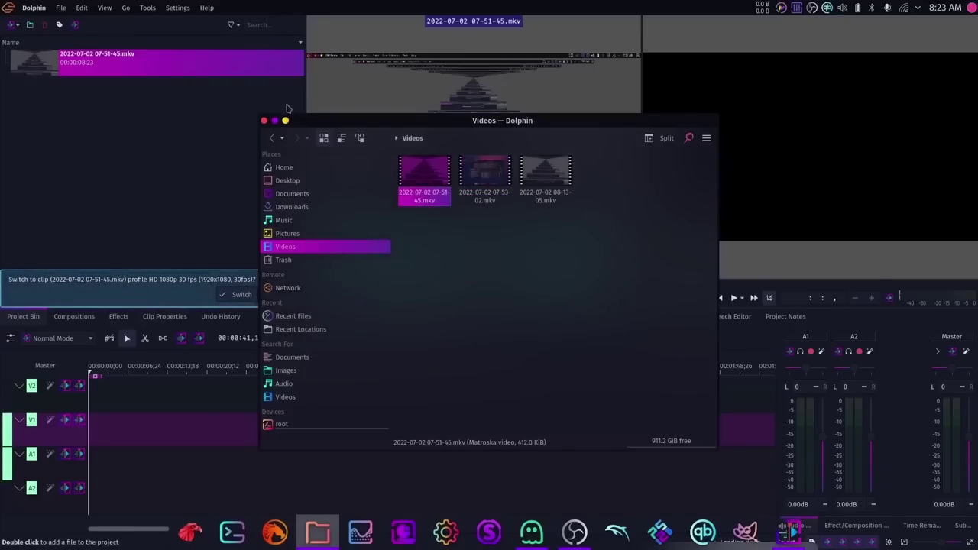
pyautogui.click(263, 122)
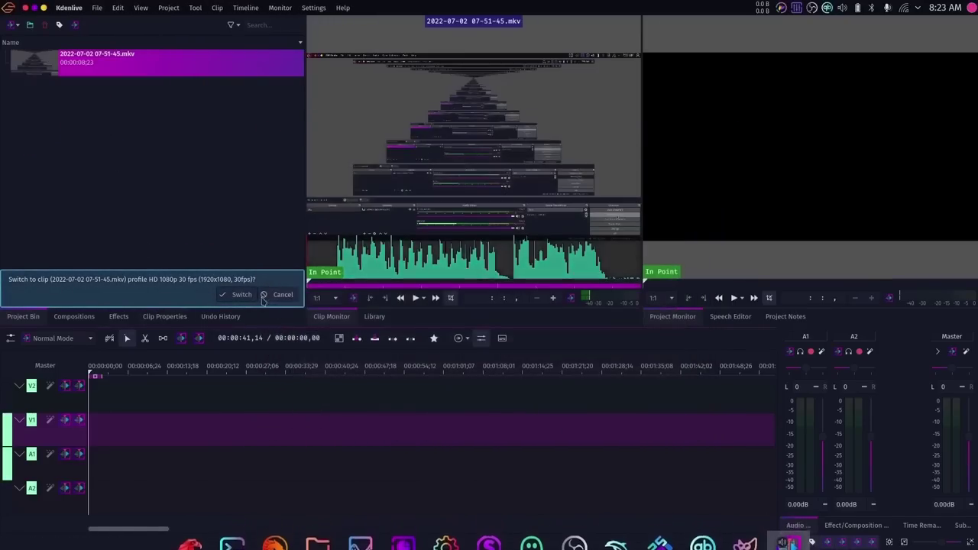
pyautogui.click(238, 295)
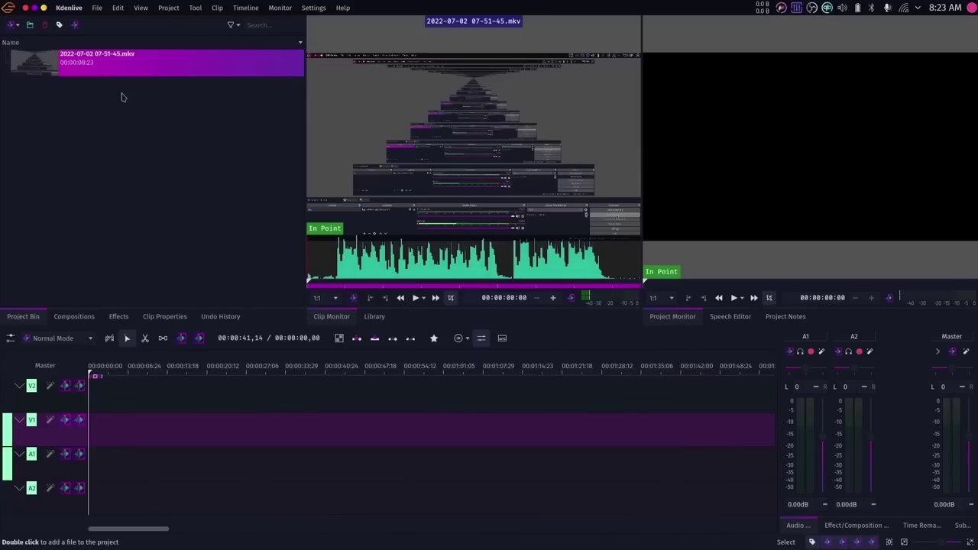
# Place the imported clip on timeline tracks V1 and A1, starting at 00:00:00:00
pyautogui.moveTo(84, 106); pyautogui.dragTo(96, 426)
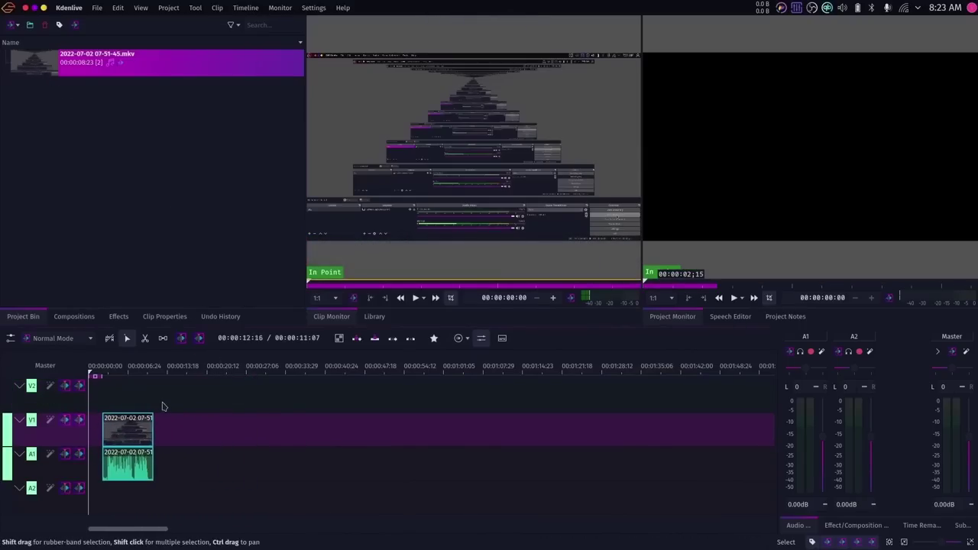
pyautogui.moveTo(131, 452); pyautogui.dragTo(118, 451)
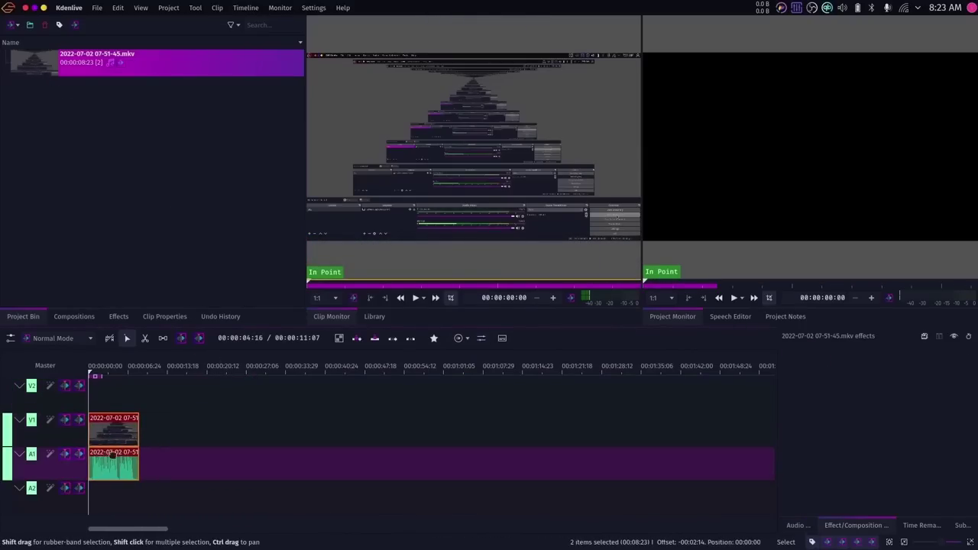
# Play the opening seconds of the timeline clip and return the playhead to the start
pyautogui.press('space')
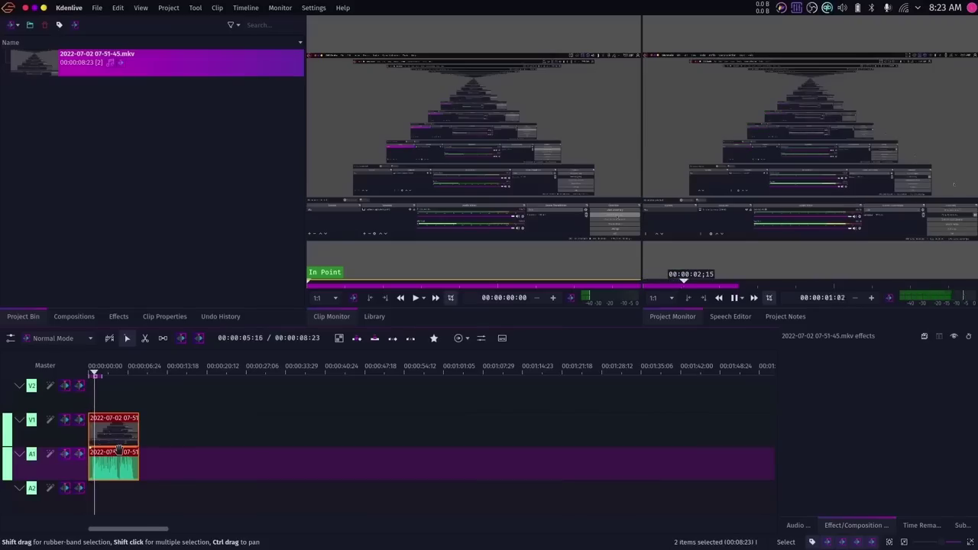
pyautogui.press('space')
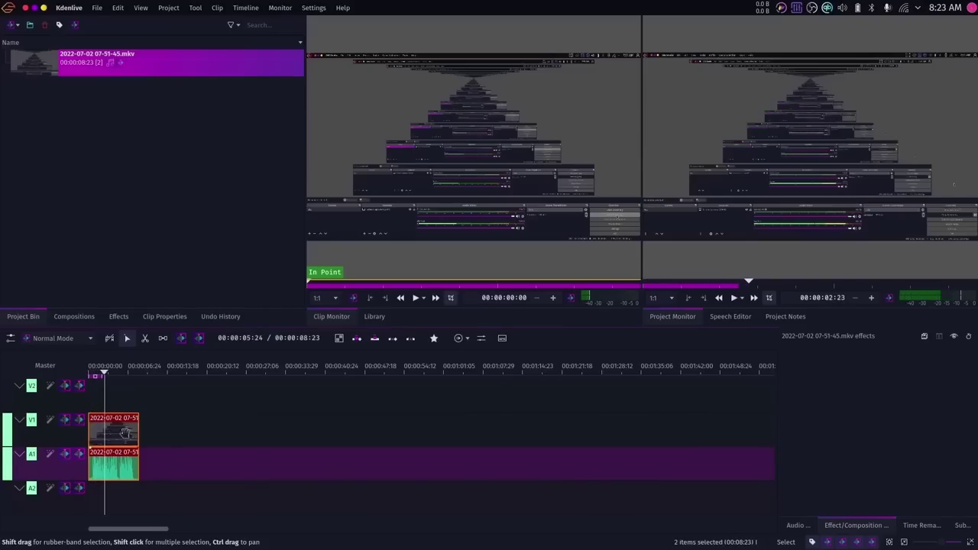
pyautogui.moveTo(104, 372); pyautogui.dragTo(89, 373)
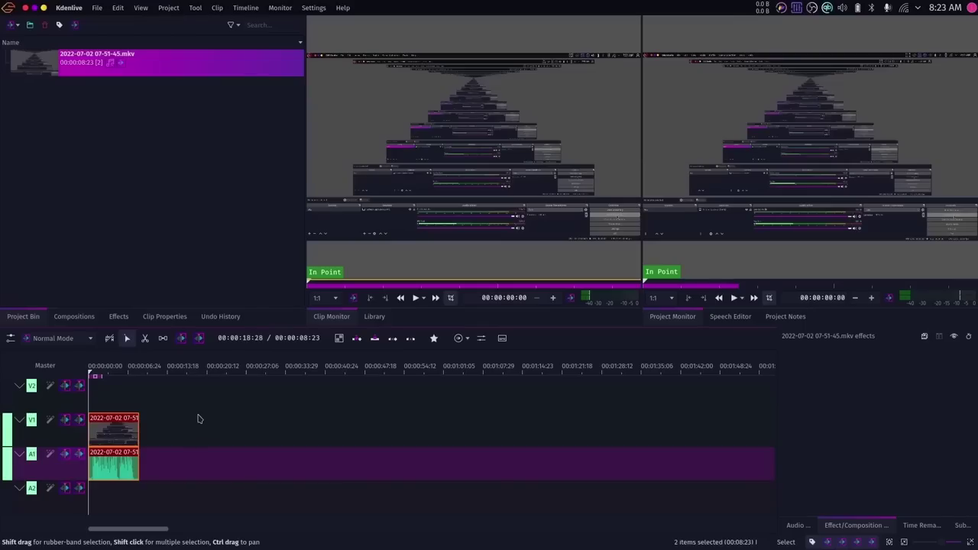
# Magnify the timeline until the clip nearly fills its width, preview its first seconds and return the playhead near the start
pyautogui.scroll(2, 198, 418)
pyautogui.scroll(-2, 197, 418)
pyautogui.scroll(4, 197, 418)
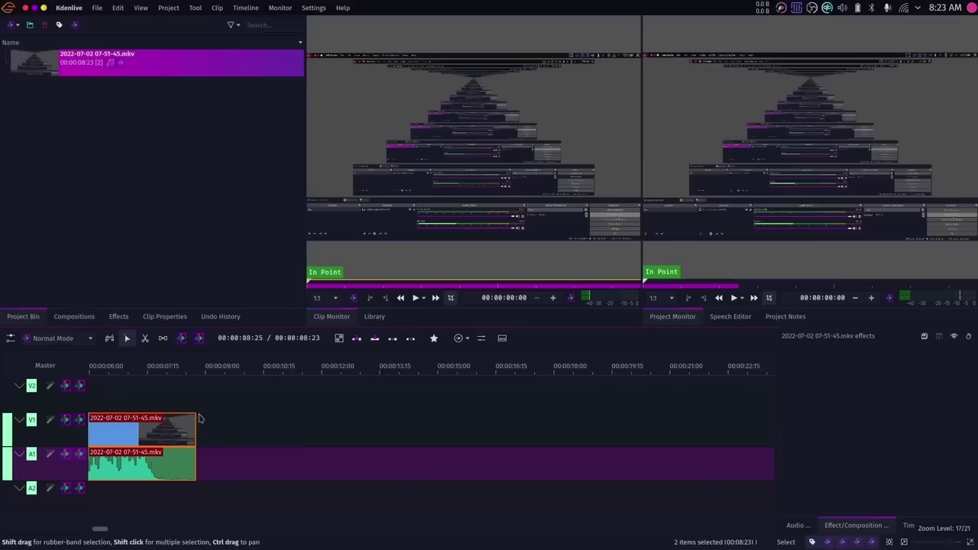
pyautogui.scroll(3, 199, 417)
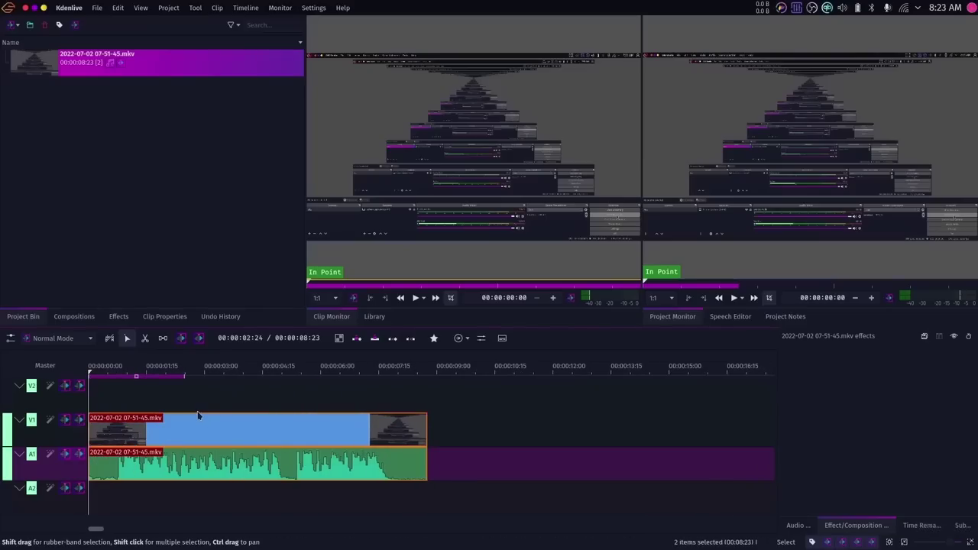
pyautogui.scroll(1, 198, 416)
pyautogui.scroll(1, 198, 416)
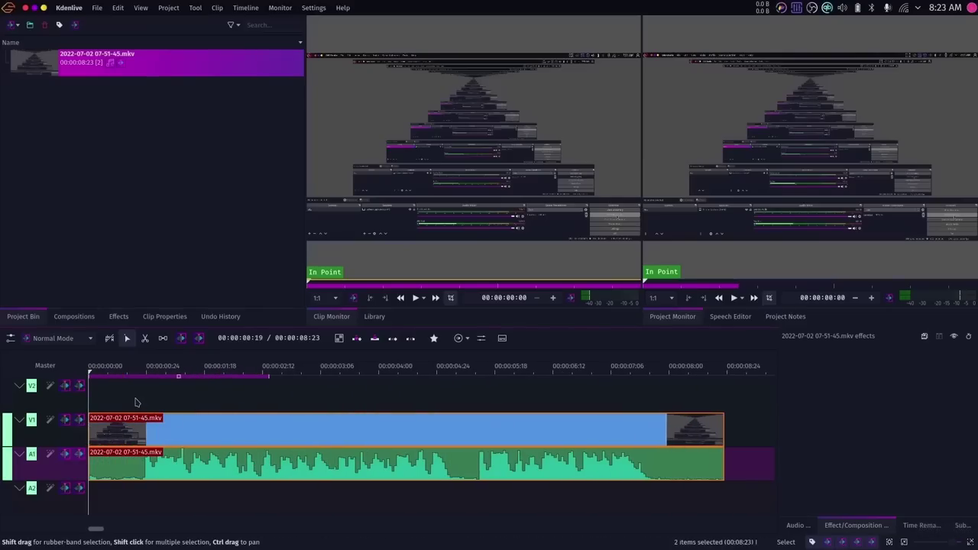
pyautogui.press('space')
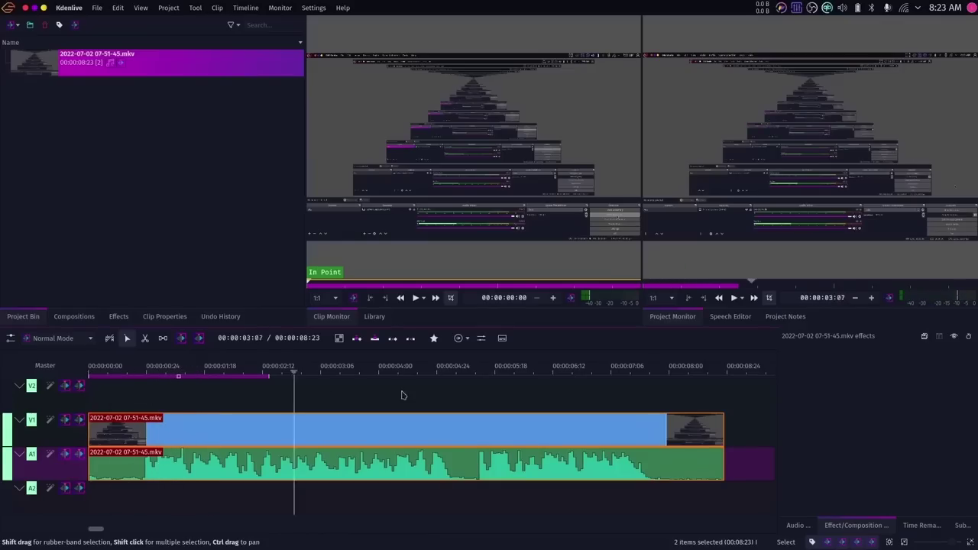
pyautogui.press('Home')
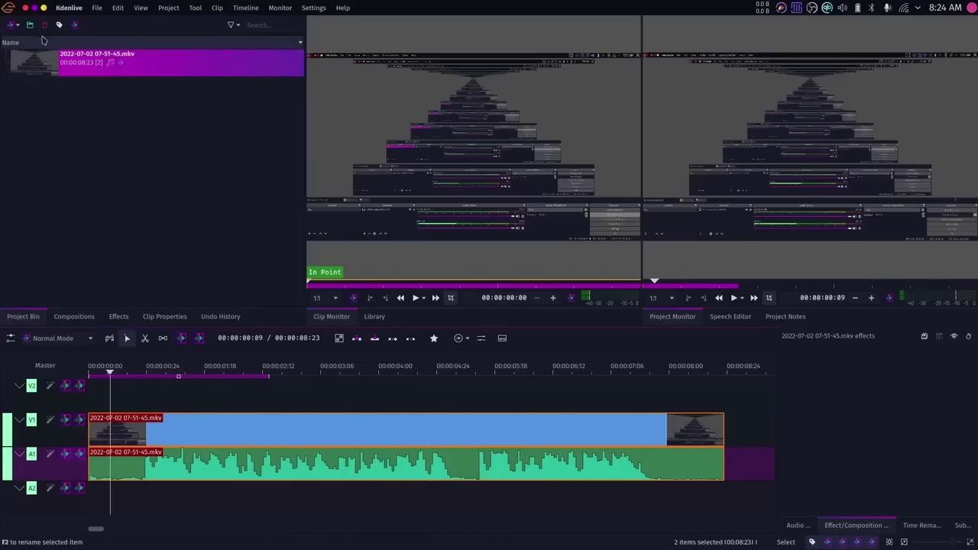
pyautogui.click(25, 9)
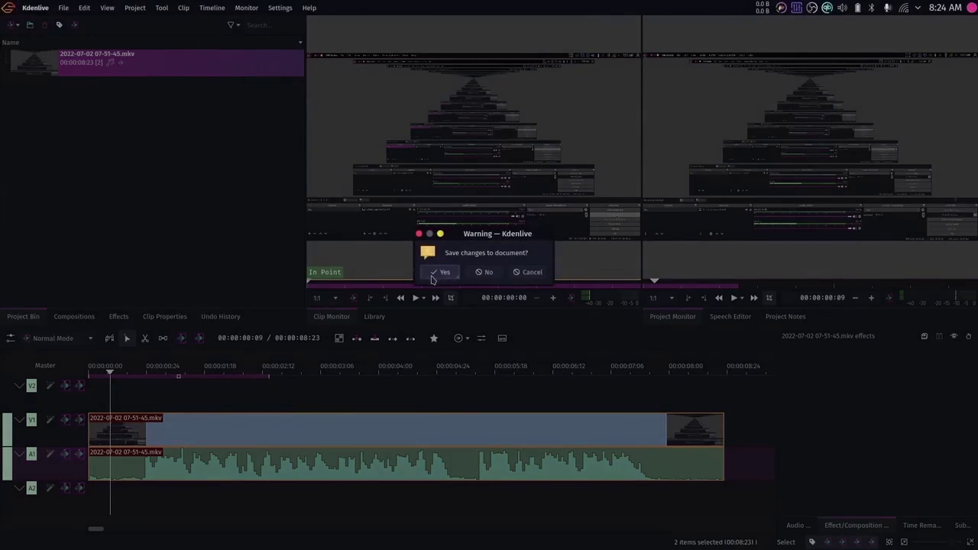
pyautogui.click(441, 272)
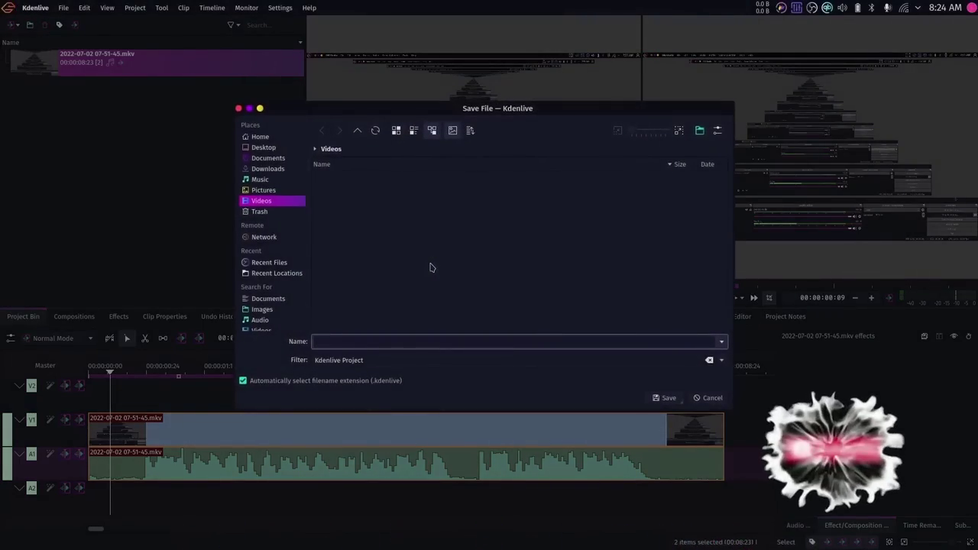
pyautogui.press('Escape')
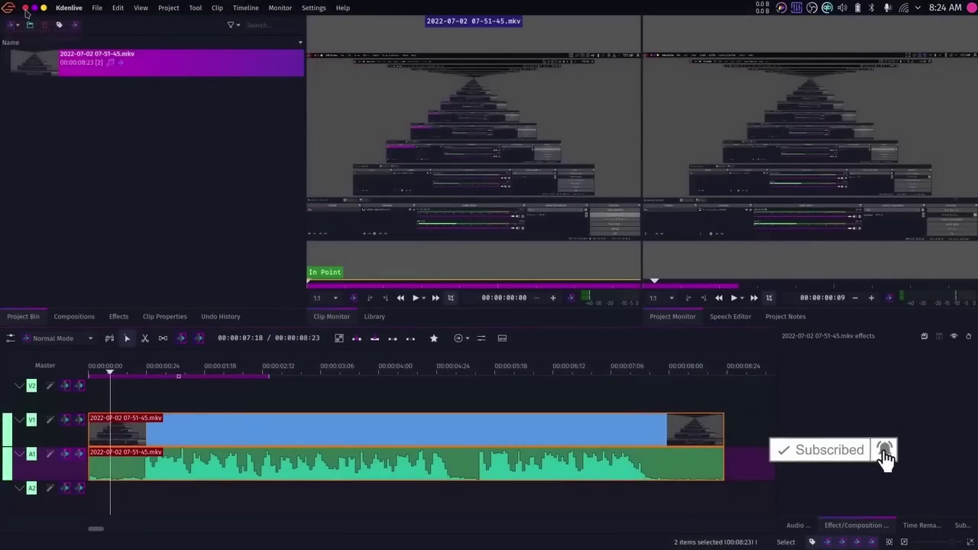
# Close Kdenlive and discard the unsaved project
pyautogui.click(26, 9)
pyautogui.click(475, 272)
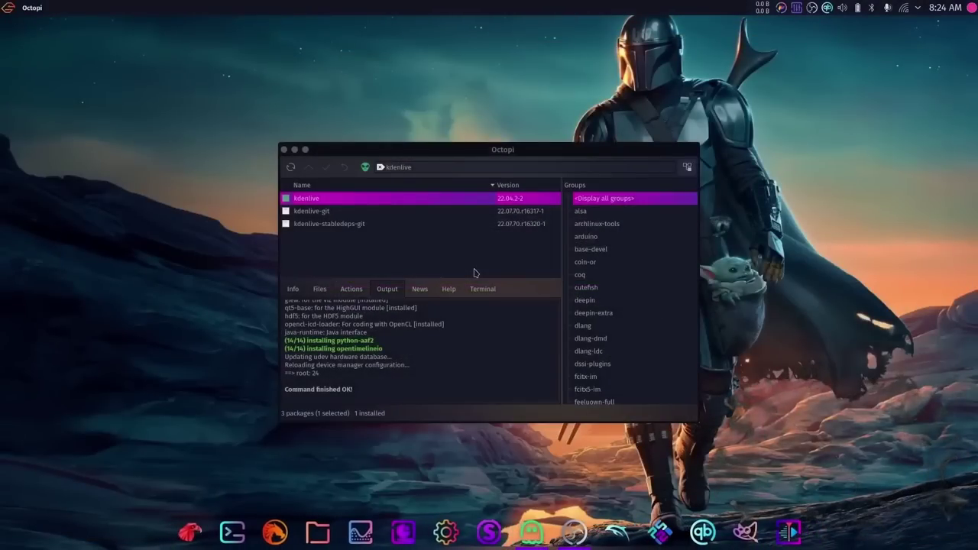
# Find the clipgrab package and install it, authorizing the installation with the administrator password
pyautogui.doubleClick(426, 167)
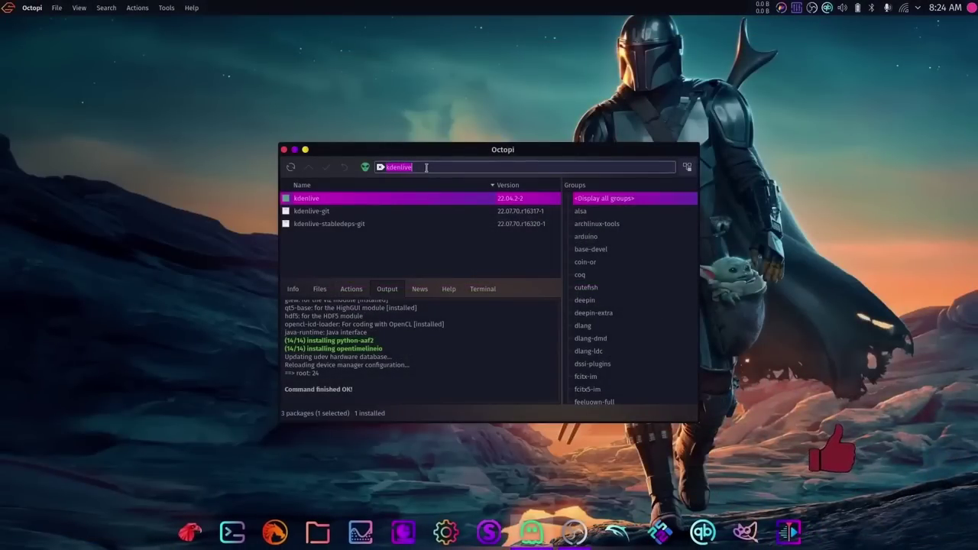
pyautogui.write('clipgrab')
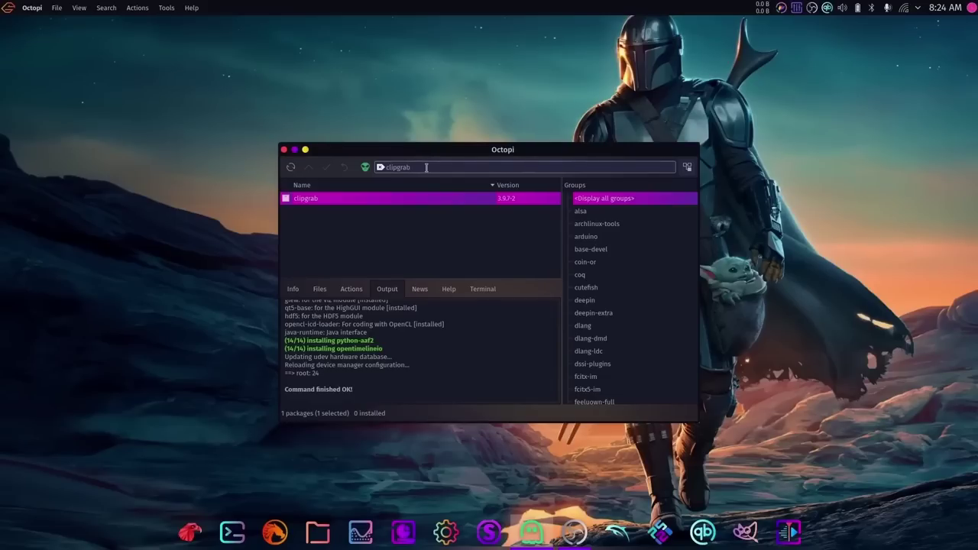
pyautogui.rightClick(285, 201)
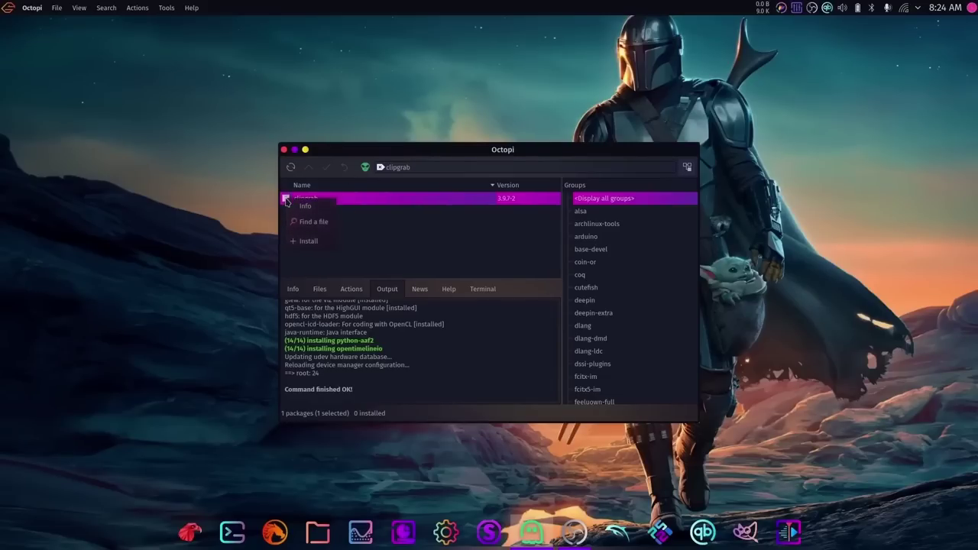
pyautogui.click(309, 240)
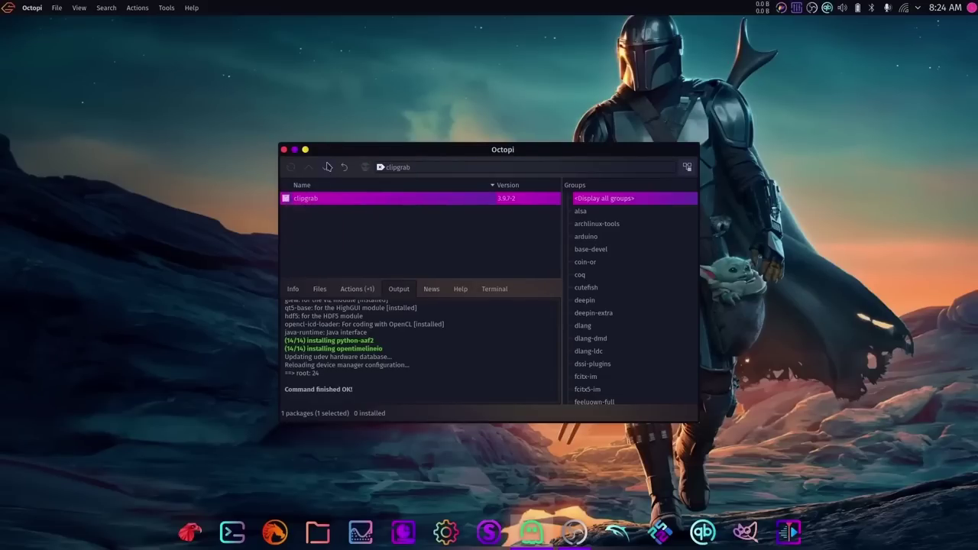
pyautogui.click(327, 166)
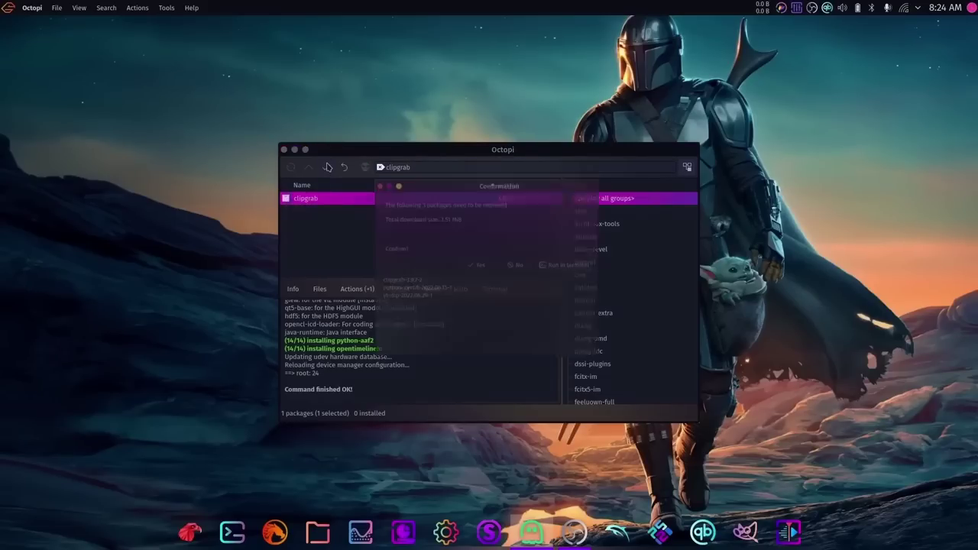
pyautogui.click(475, 264)
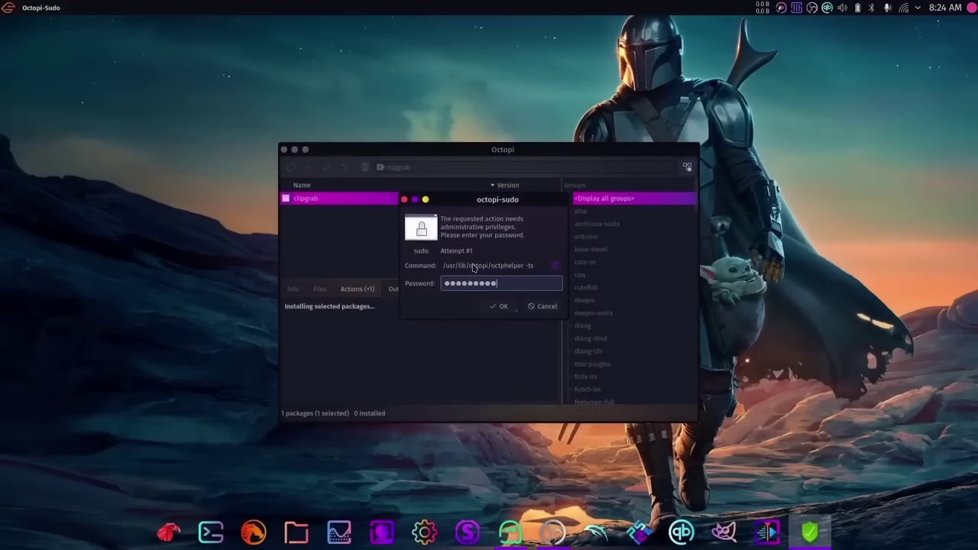
pyautogui.press('Return')
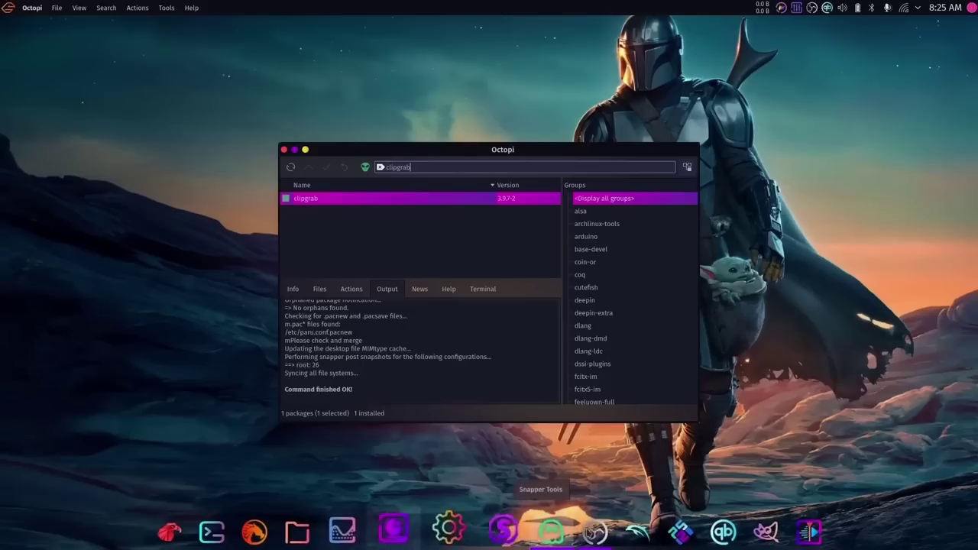
# Change the desktop wallpaper to Dr460nized Honeycomb
pyautogui.rightClick(189, 127)
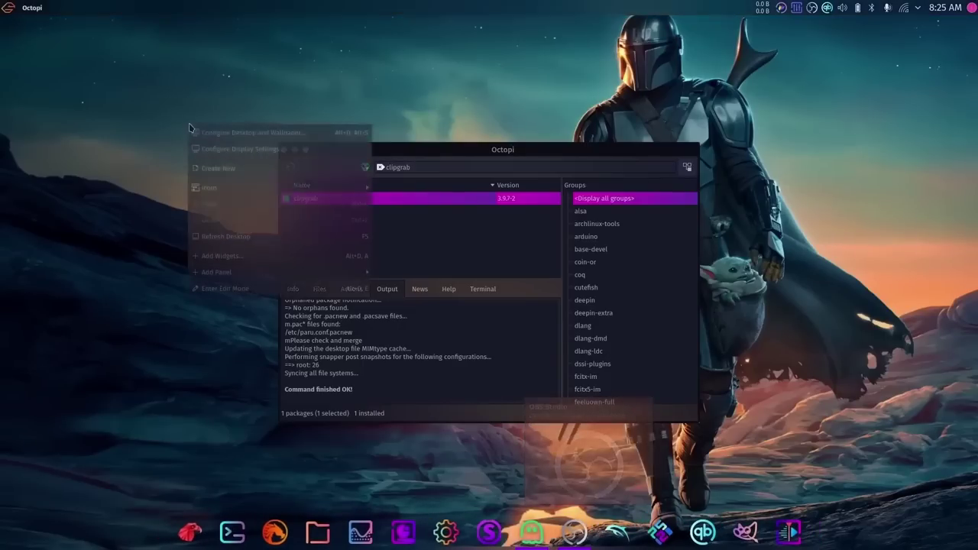
pyautogui.click(262, 135)
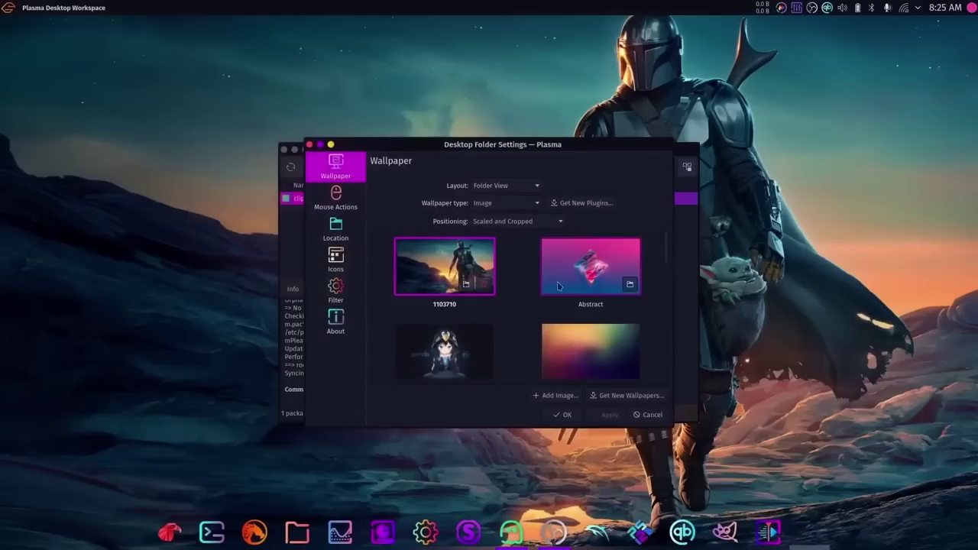
pyautogui.scroll(-3, 564, 283)
pyautogui.scroll(-7, 564, 283)
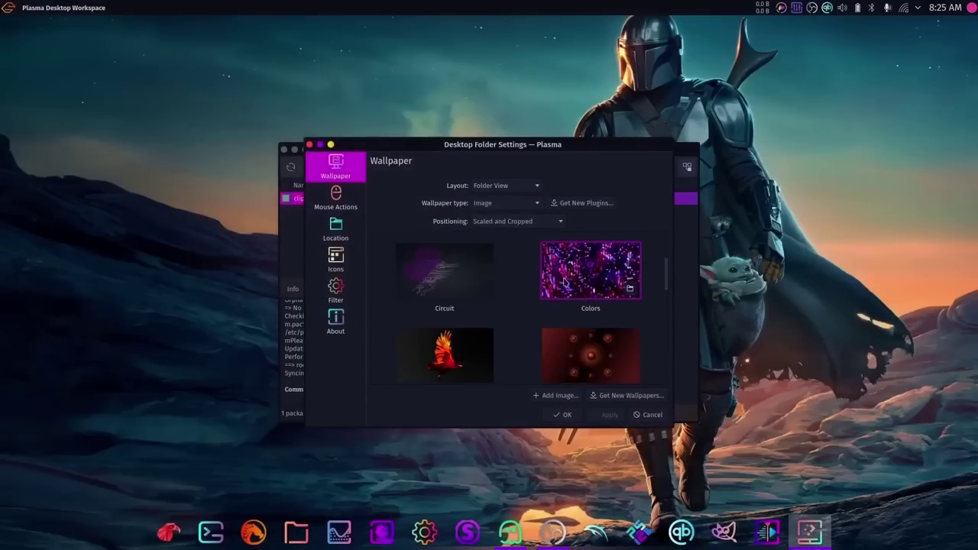
pyautogui.click(478, 313)
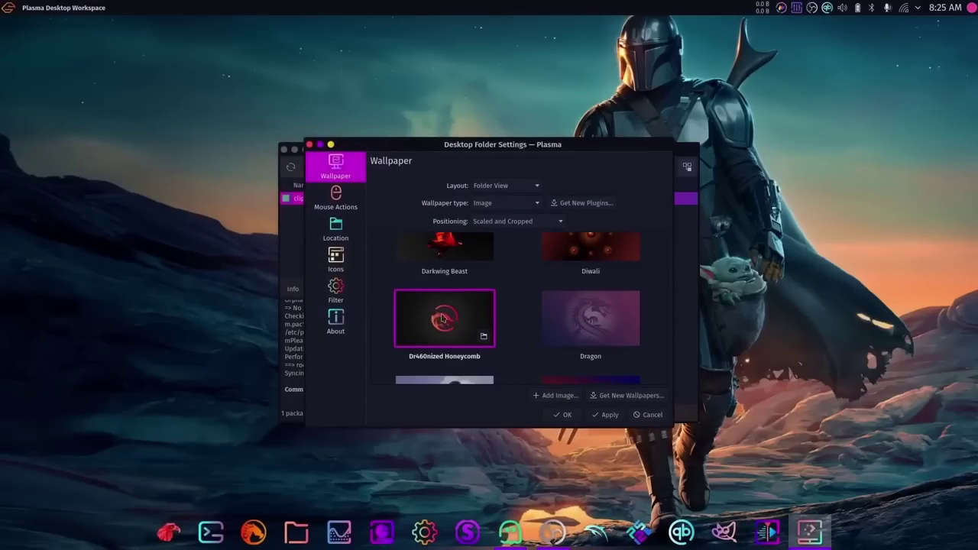
pyautogui.click(563, 414)
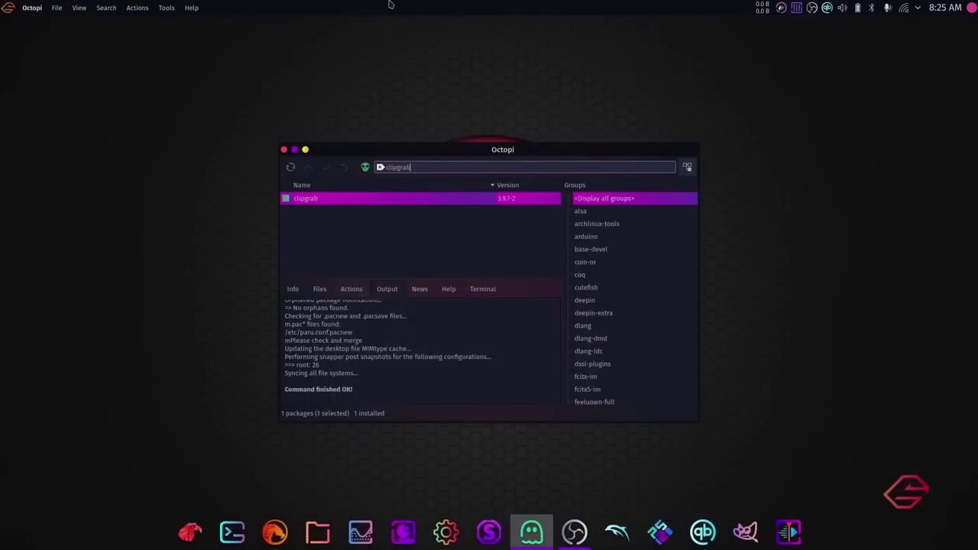
# Launch ClipGrab and pin its launcher to the dock, closing its window at the end
pyautogui.click(10, 11)
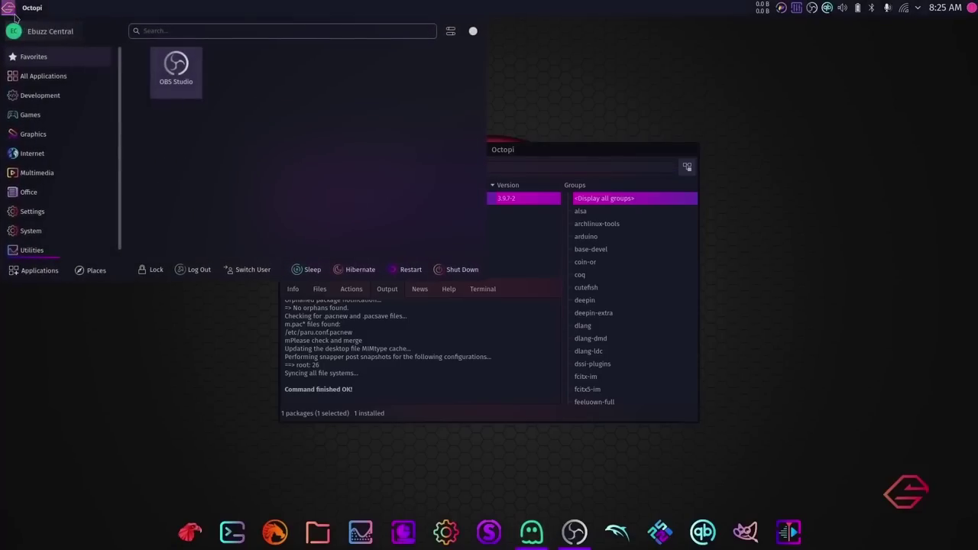
pyautogui.write('clip')
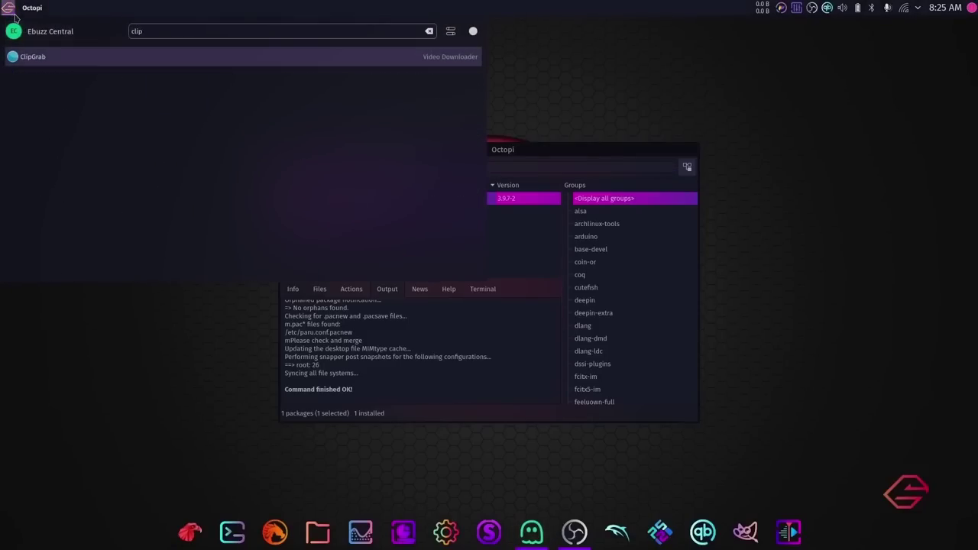
pyautogui.click(42, 66)
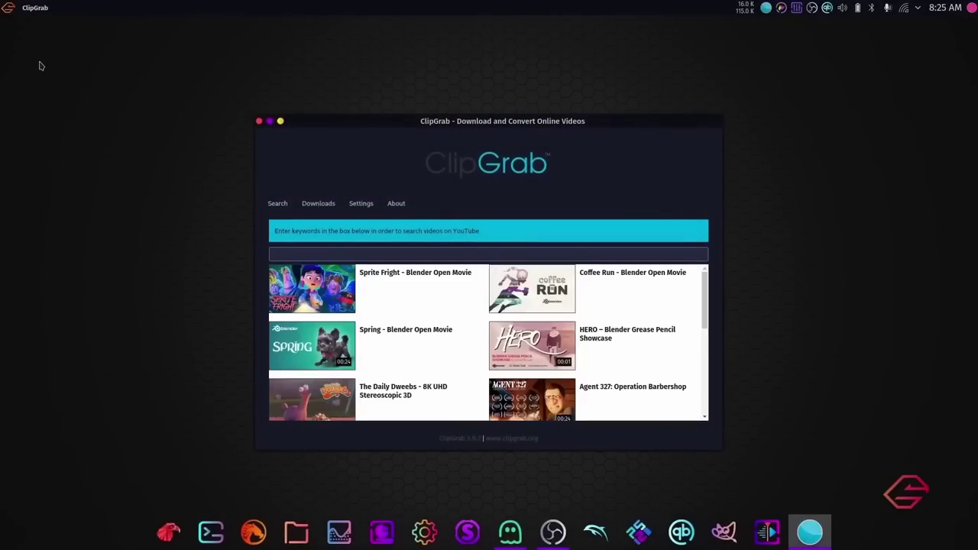
pyautogui.rightClick(813, 532)
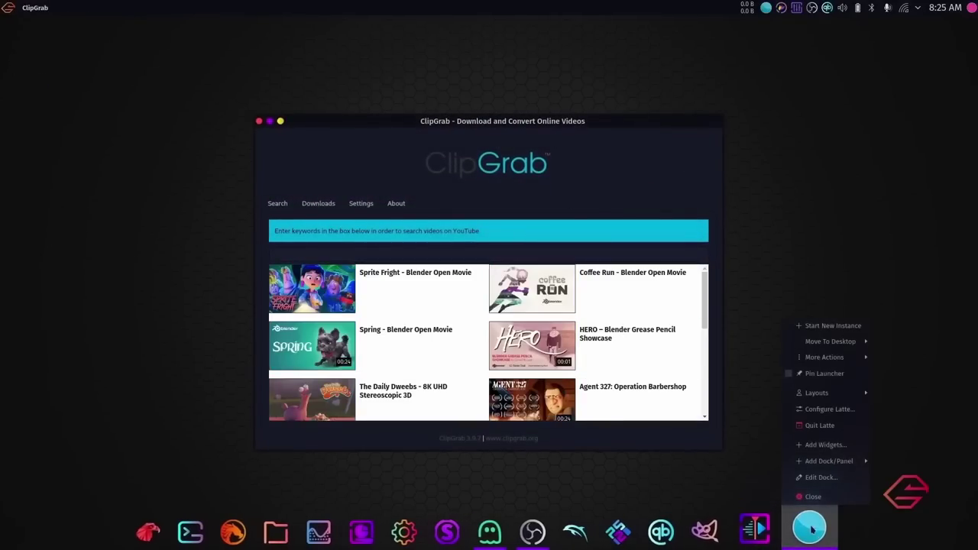
pyautogui.click(823, 372)
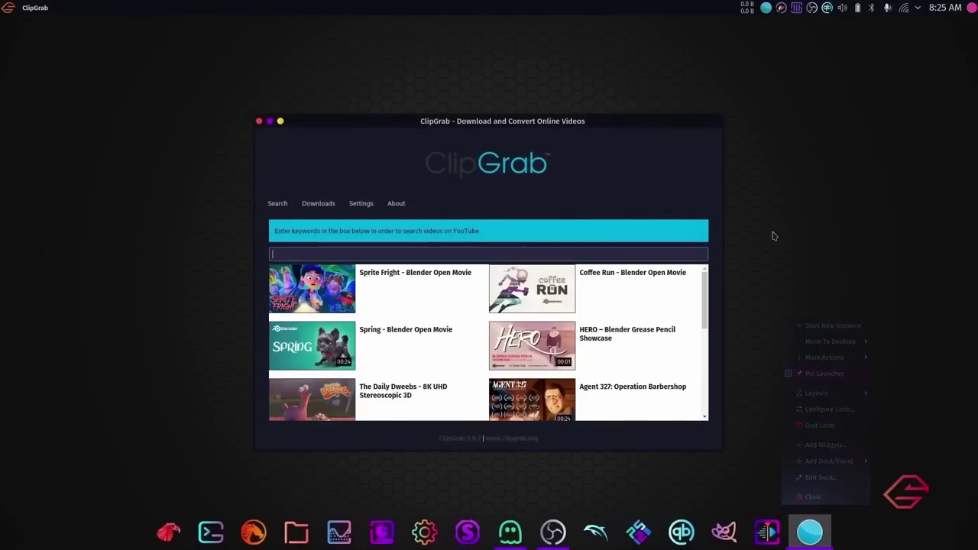
pyautogui.click(259, 122)
# Find the kodi package in Octopi and mark it for installation with optional dependencies afpfs-ng, python-pybluez and pulseaudio
pyautogui.doubleClick(426, 166)
pyautogui.write('kodi')
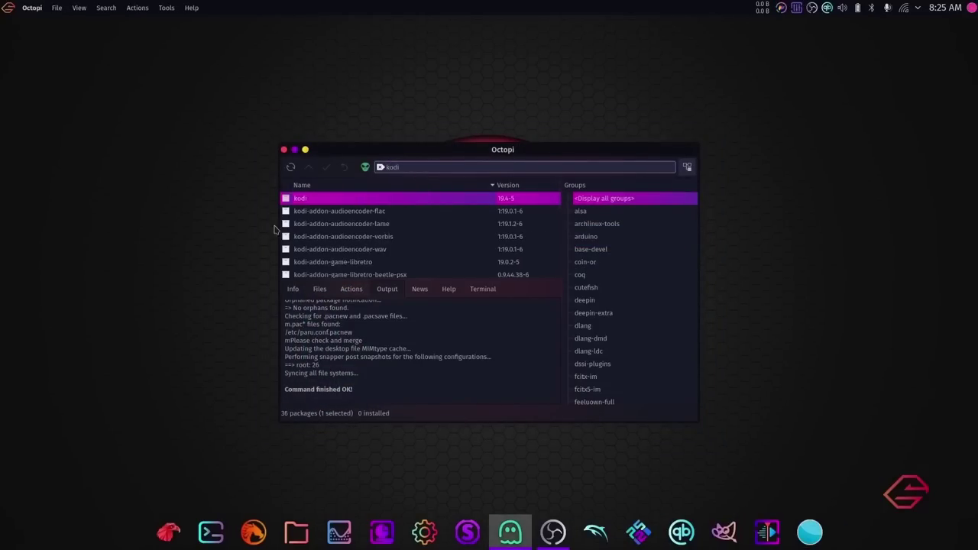
pyautogui.rightClick(286, 202)
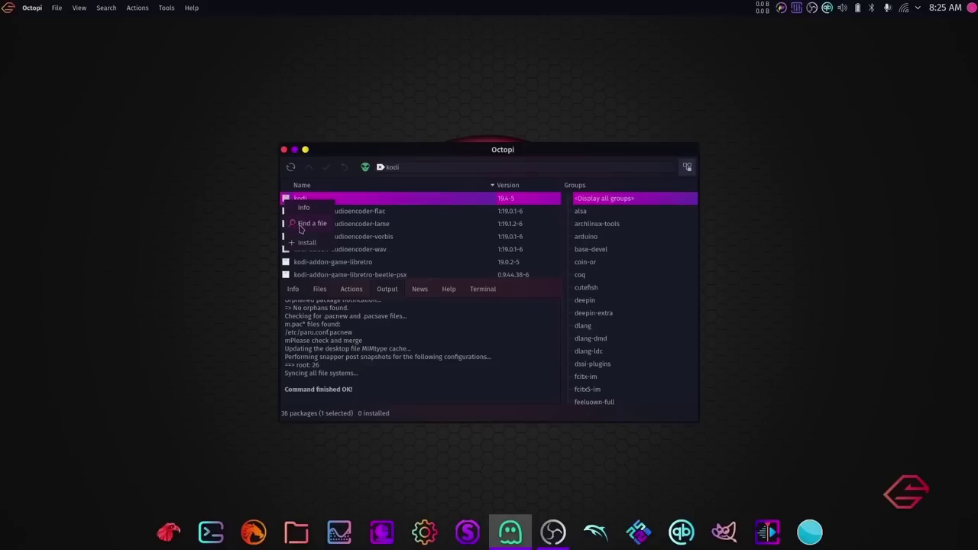
pyautogui.click(304, 243)
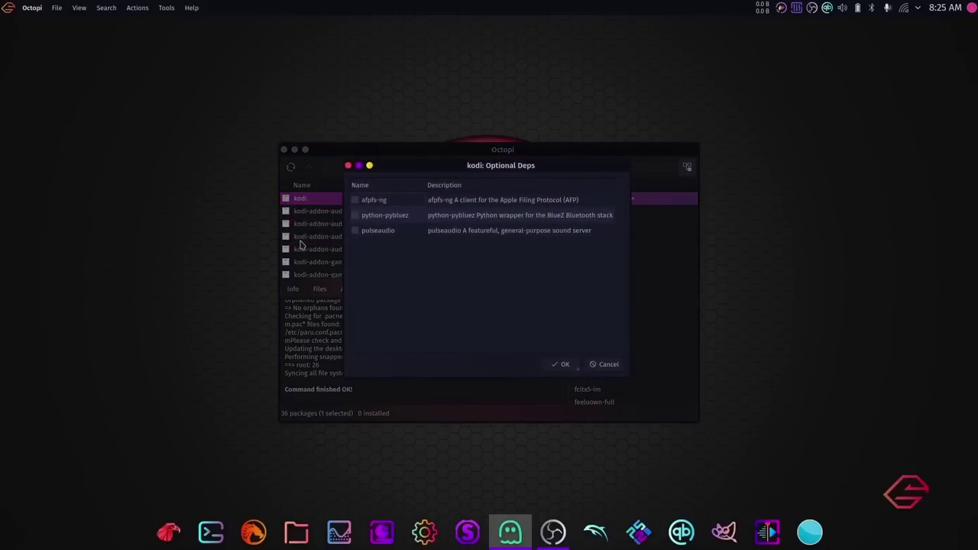
pyautogui.click(354, 200)
pyautogui.click(354, 214)
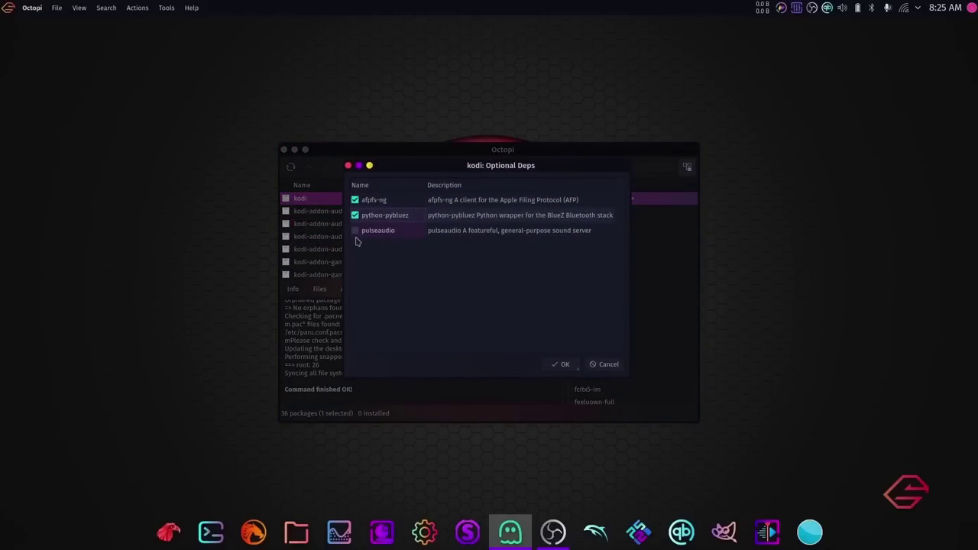
pyautogui.click(563, 365)
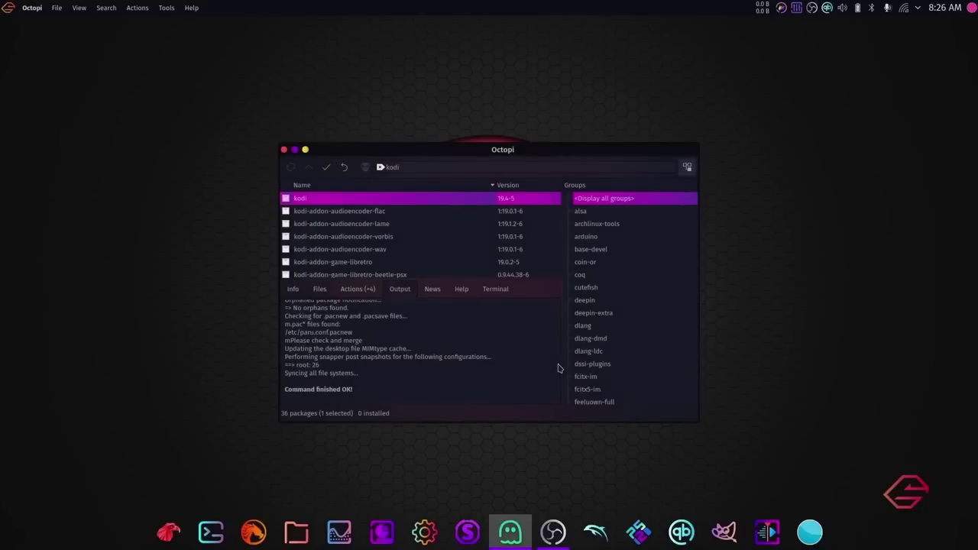
# Apply the pending kodi installation and authorize it with the administrator password
pyautogui.click(327, 167)
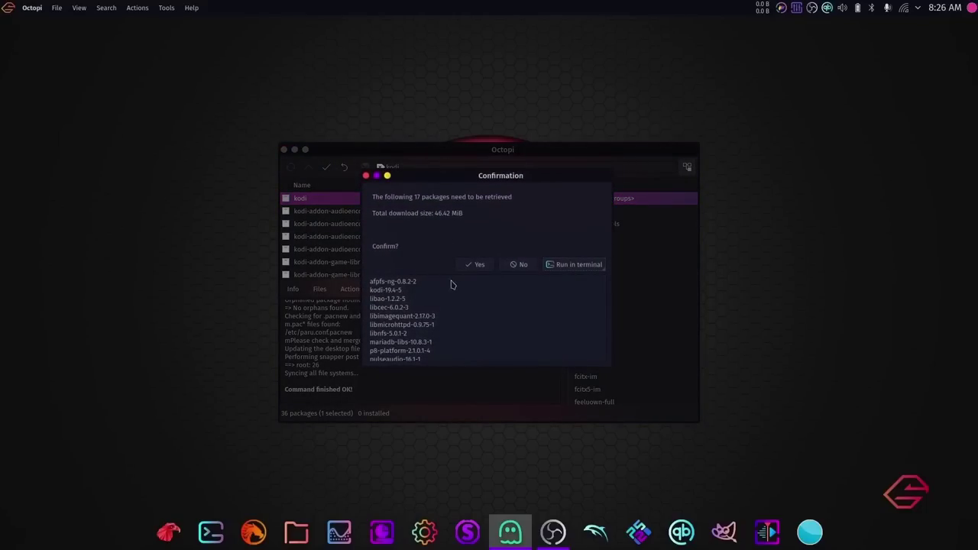
pyautogui.click(476, 264)
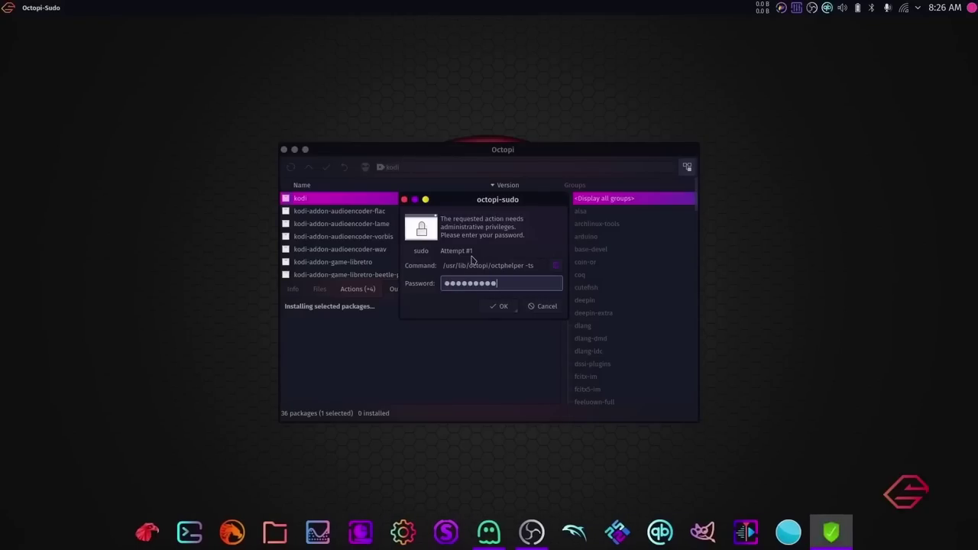
pyautogui.press('Return')
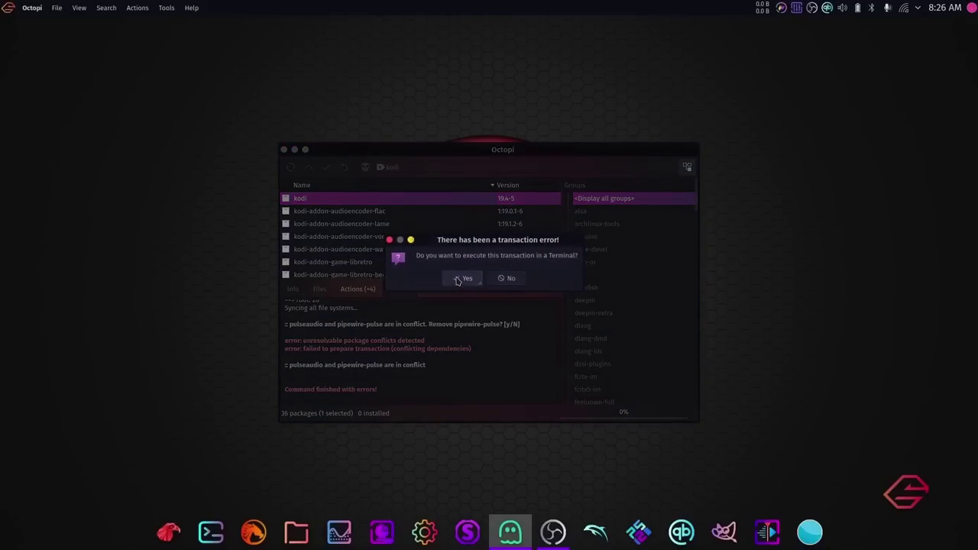
# Rerun the kodi transaction in the terminal with the sudo password, accepting the installation but declining to remove pipewire-pulse
pyautogui.click(463, 279)
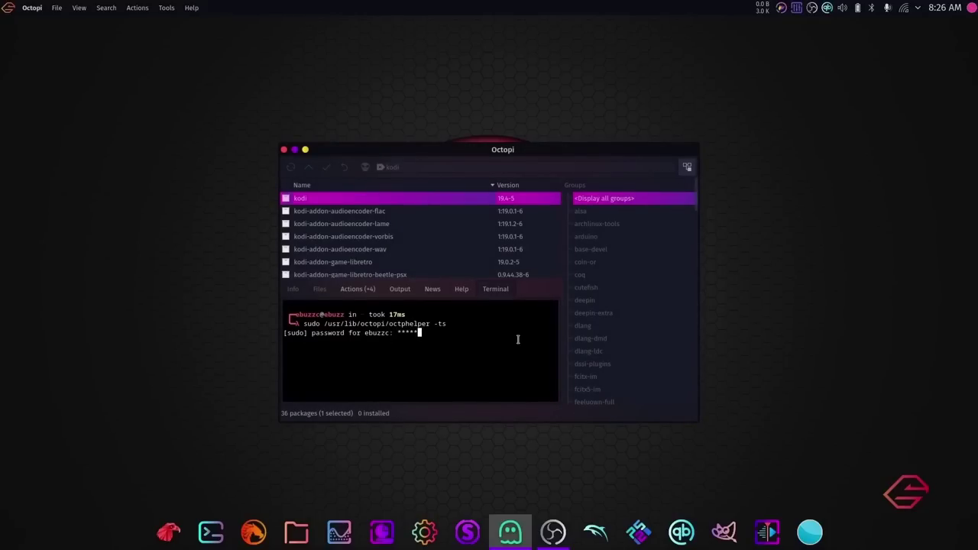
pyautogui.press('Return')
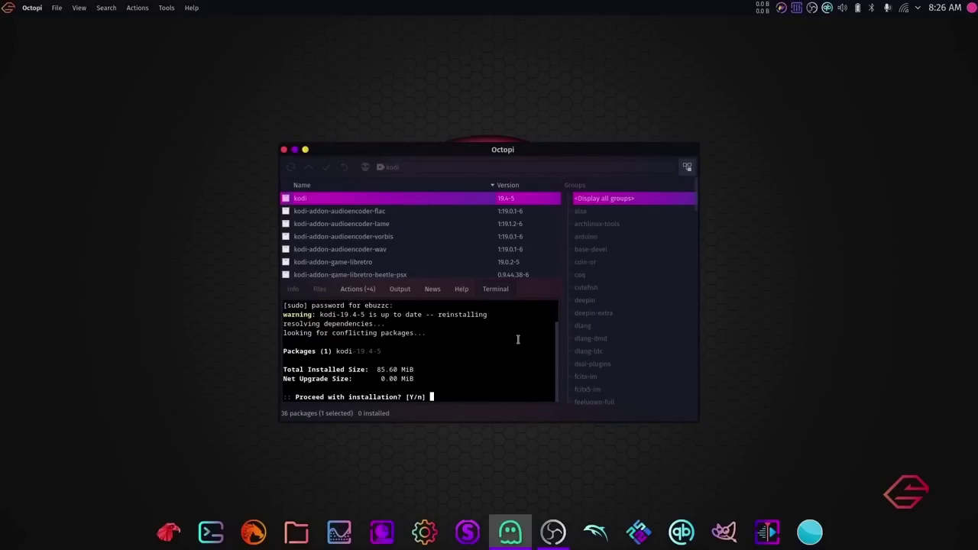
pyautogui.press('Return')
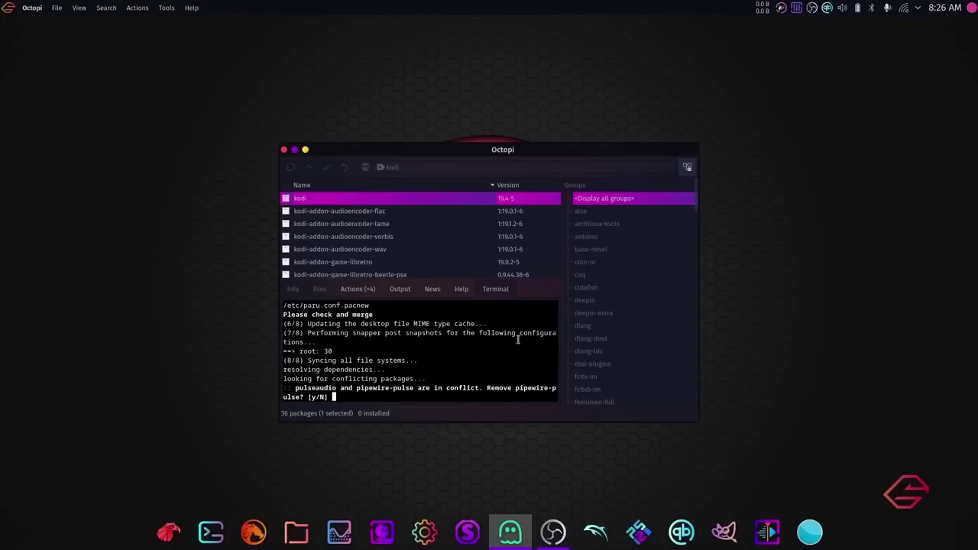
pyautogui.press('Return')
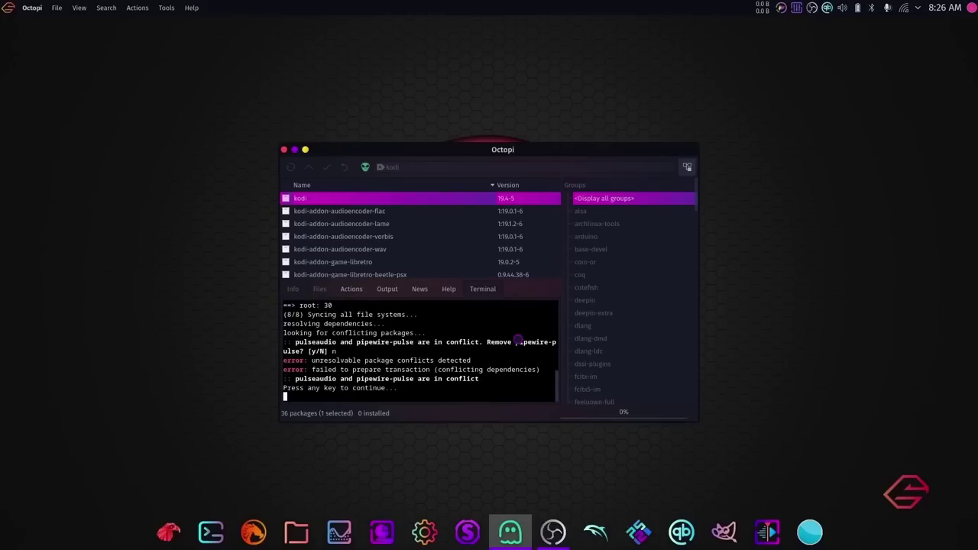
pyautogui.press('Return')
pyautogui.press('Return')
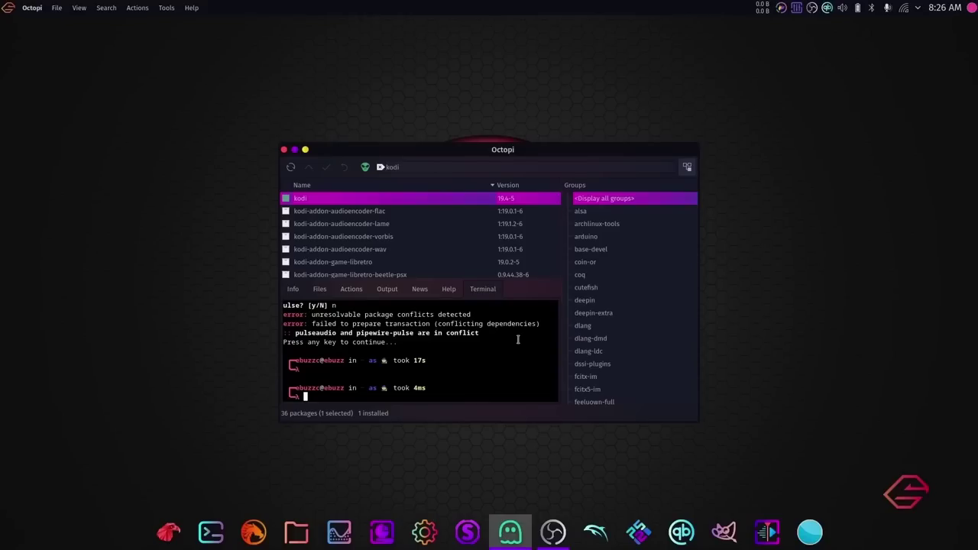
pyautogui.press('Return')
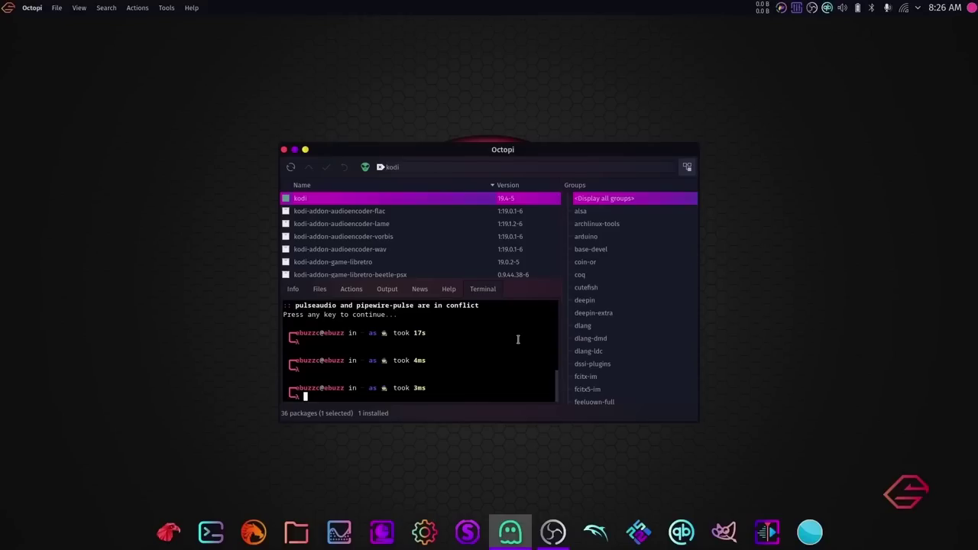
pyautogui.press('Return')
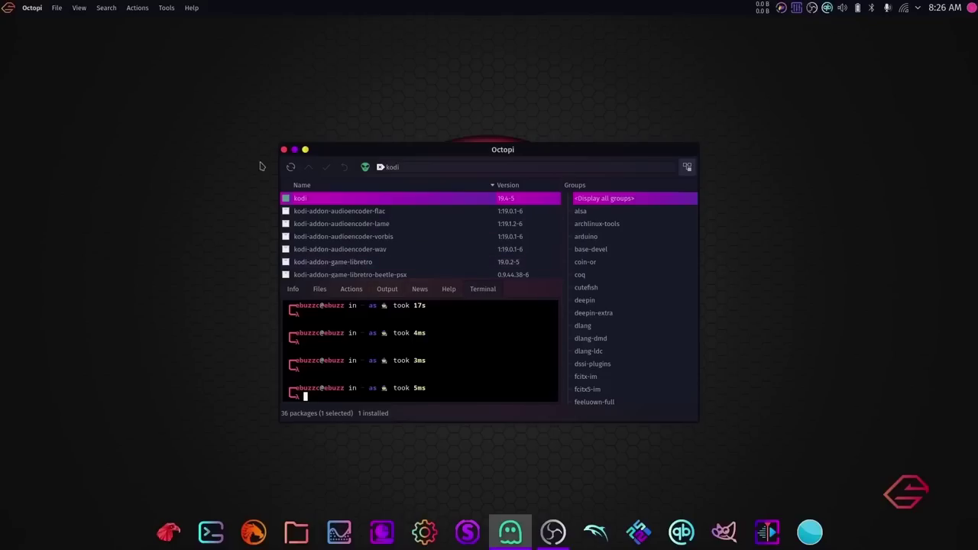
# Close Octopi and launch Kodi
pyautogui.click(284, 151)
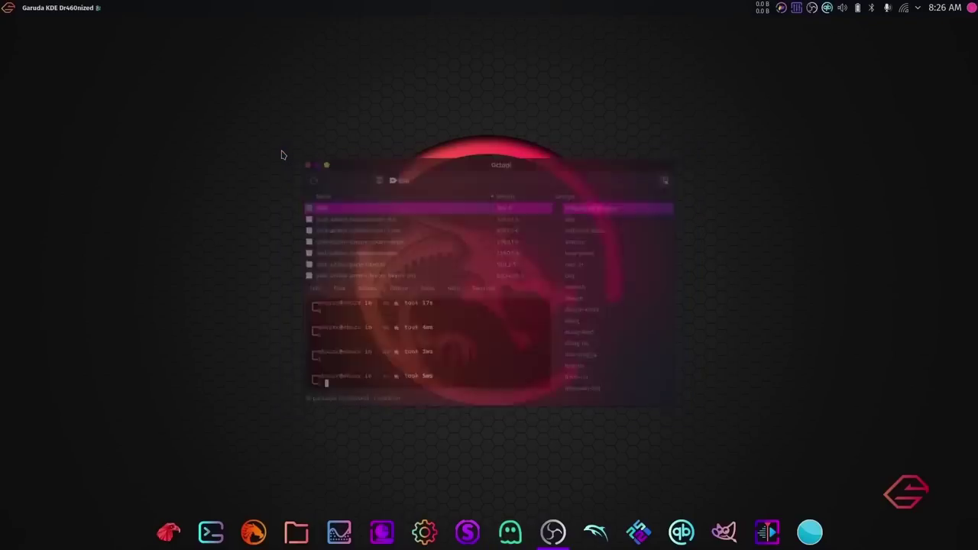
pyautogui.click(9, 10)
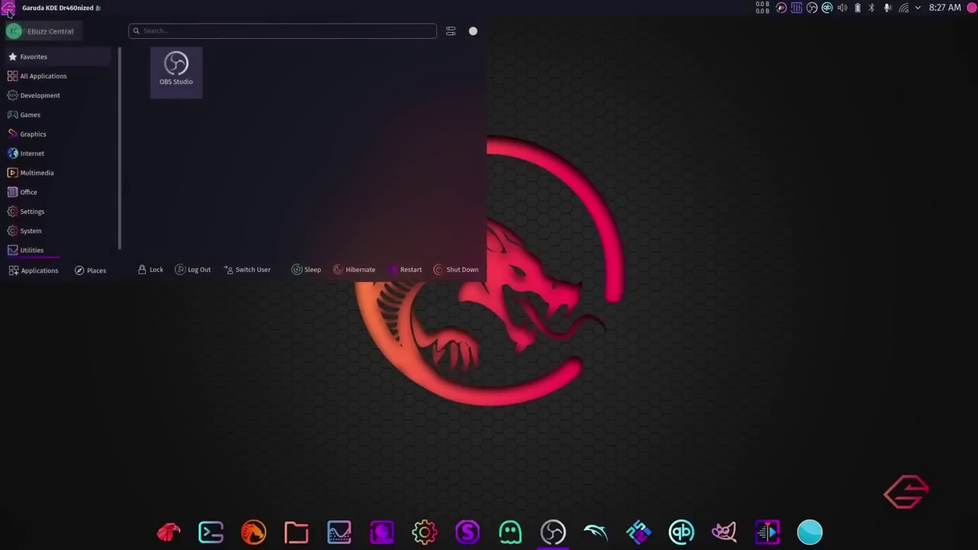
pyautogui.write('kodi')
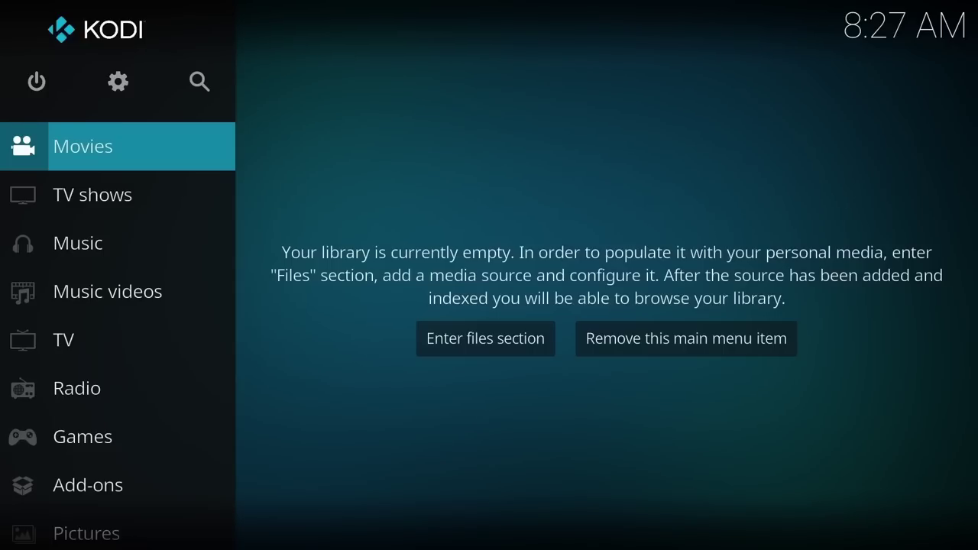
# Look over Kodi's main menu and switch Kodi to windowed mode and back to full screen
pyautogui.press('Down')
pyautogui.press('Down')
pyautogui.press('Up')
pyautogui.press('Up')
pyautogui.press('\\')
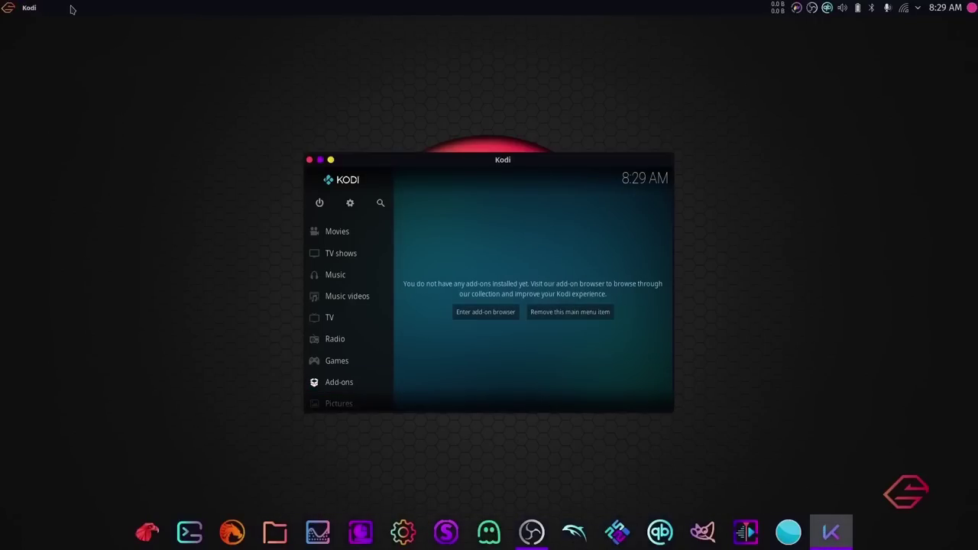
pyautogui.press('\\')
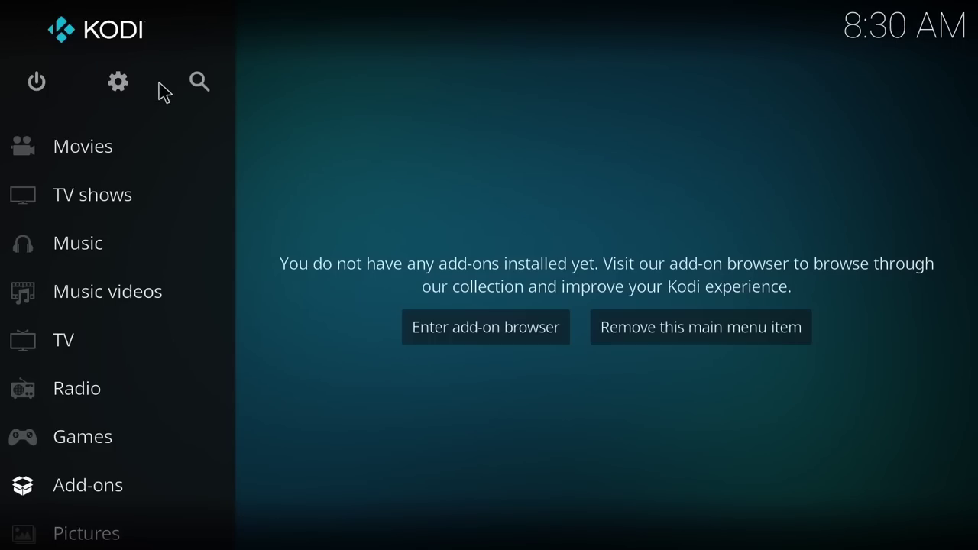
# Browse the sections in Kodi's main menu, such as Radio, Add-ons and Music
pyautogui.press('Down')
pyautogui.press('Down')
pyautogui.press('Down')
pyautogui.press('Up')
pyautogui.press('Up')
pyautogui.press('Up')
pyautogui.press('Up')
pyautogui.press('Up')
pyautogui.press('Up')
pyautogui.press('Up')
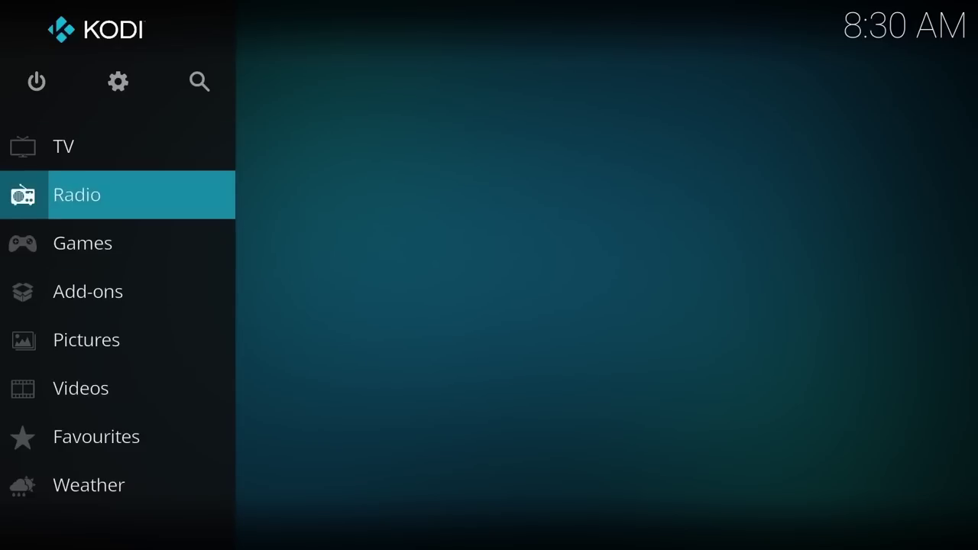
pyautogui.press('Up')
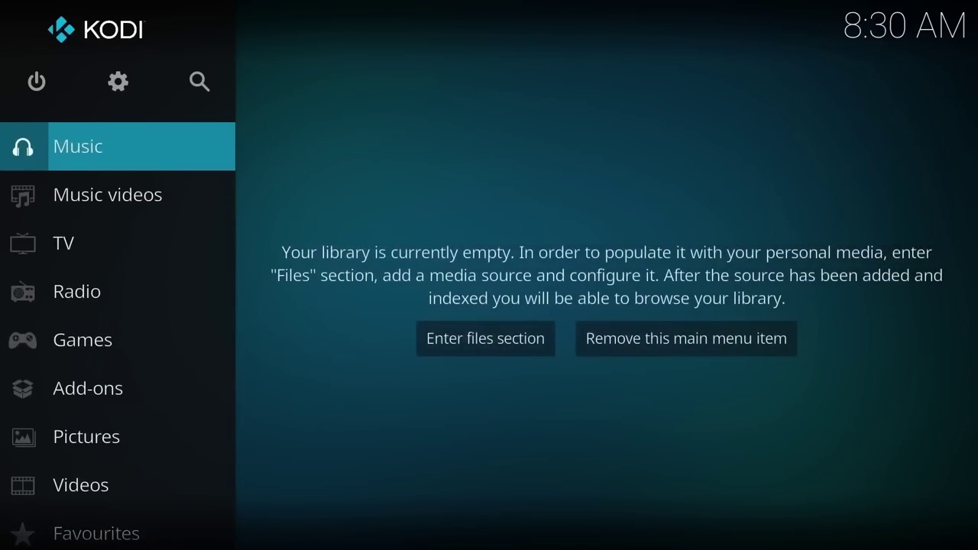
# Switch Kodi to windowed mode and close it, and open Add/Remove Software from Garuda Welcome
pyautogui.press('\\')
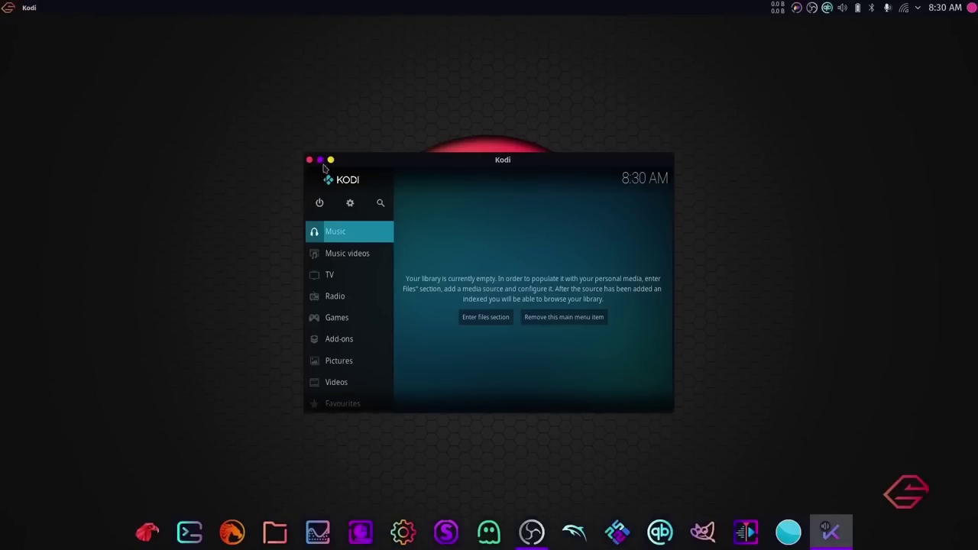
pyautogui.click(313, 163)
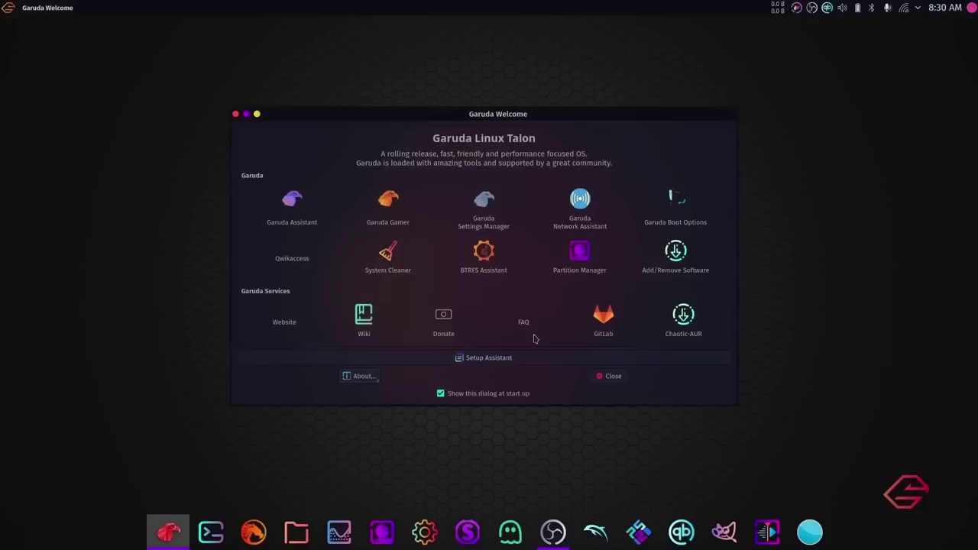
pyautogui.click(672, 256)
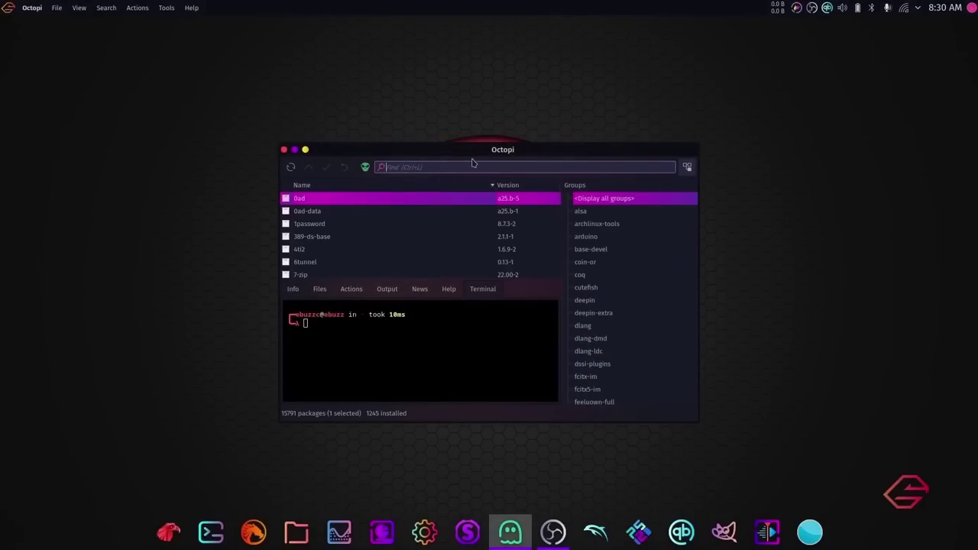
# Try searching the packages for "gnome boxes" and clear the query
pyautogui.write('gnome')
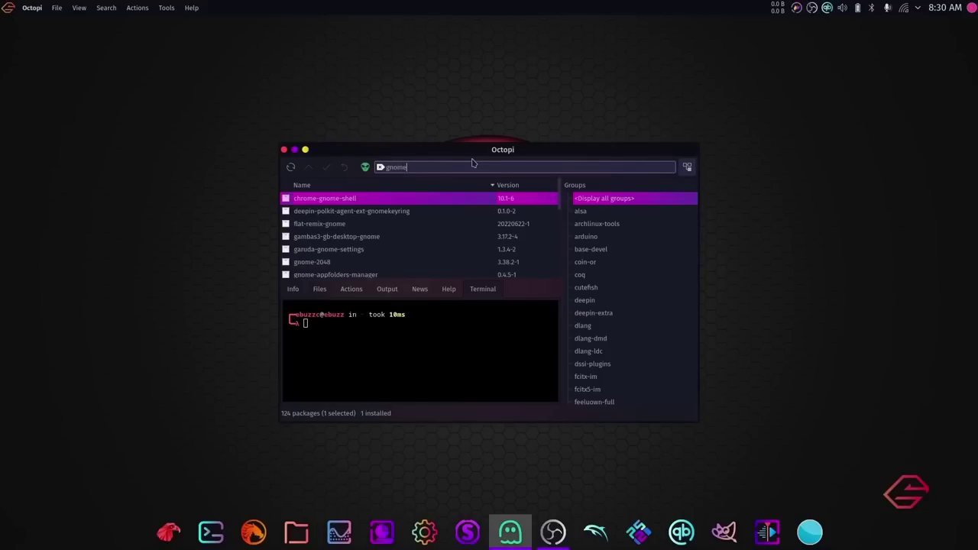
pyautogui.write(' boxes')
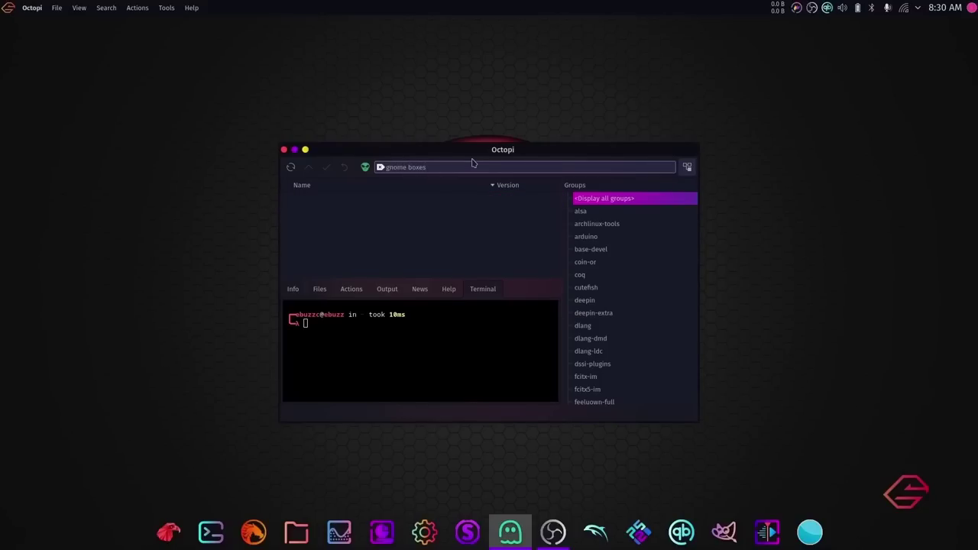
pyautogui.write('e')
pyautogui.press('BackSpace')
pyautogui.press('BackSpace')
pyautogui.press('BackSpace')
pyautogui.press('BackSpace')
pyautogui.press('BackSpace')
pyautogui.press('BackSpace')
pyautogui.press('BackSpace')
pyautogui.press('BackSpace')
pyautogui.press('BackSpace')
pyautogui.press('BackSpace')
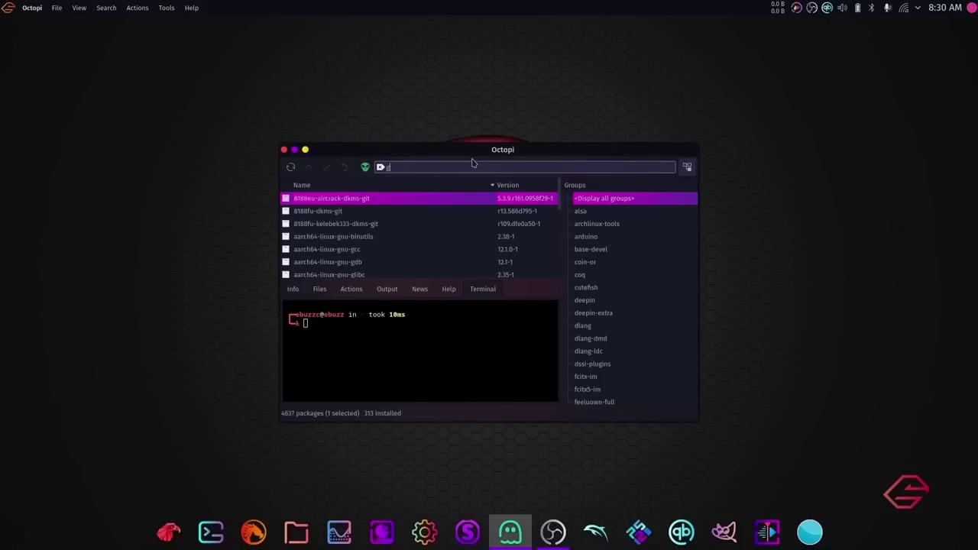
# Search the packages for "boxes" and mark gnome-boxes for installation
pyautogui.write('boxes')
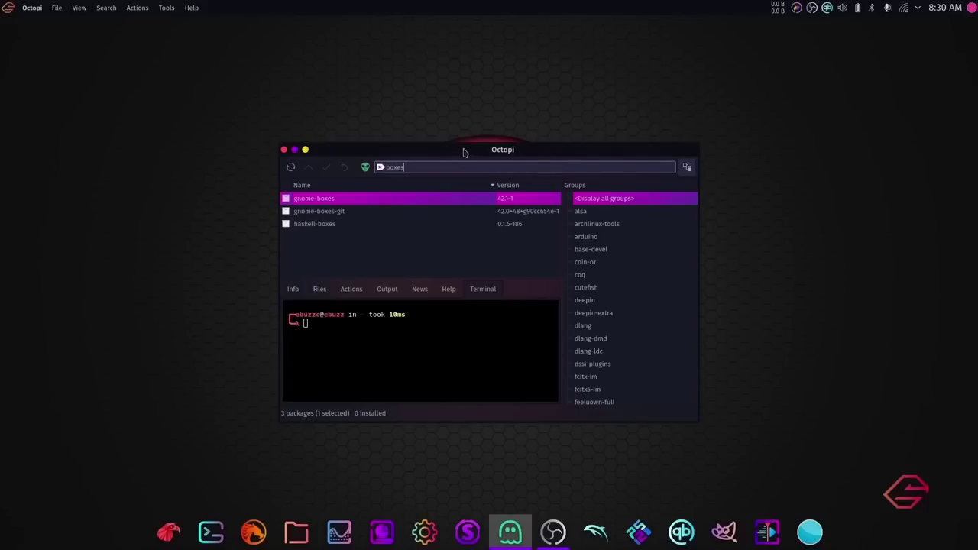
pyautogui.rightClick(290, 201)
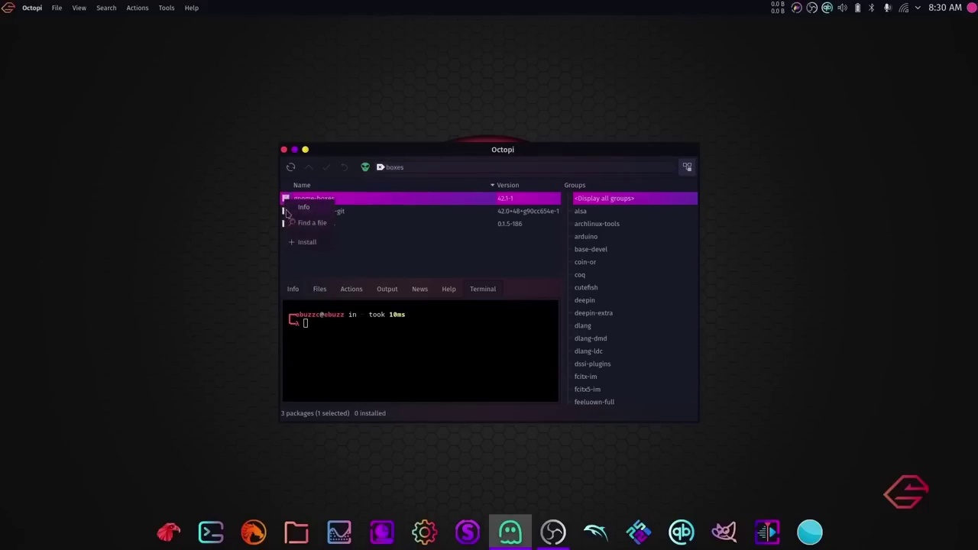
pyautogui.click(307, 242)
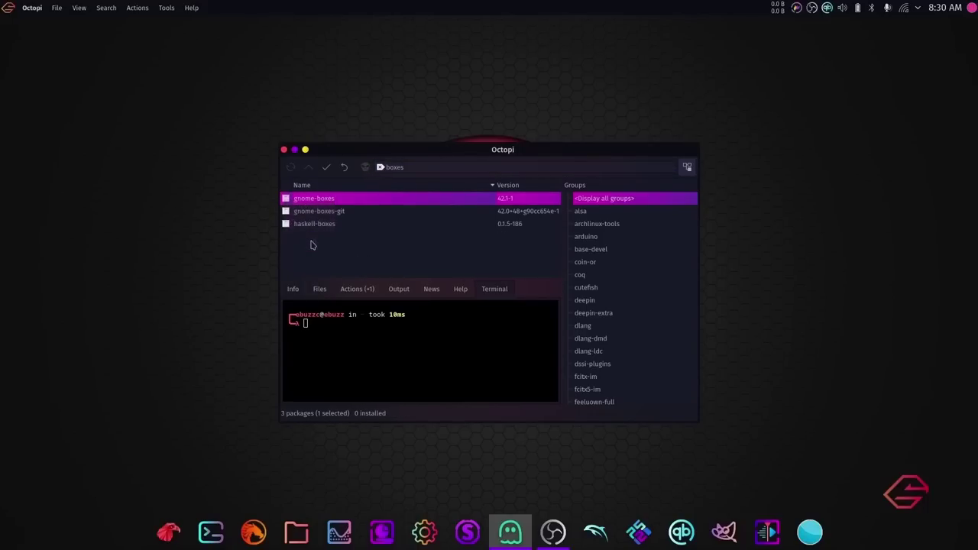
# Apply the pending gnome-boxes installation and authorize it with the administrator password
pyautogui.click(326, 170)
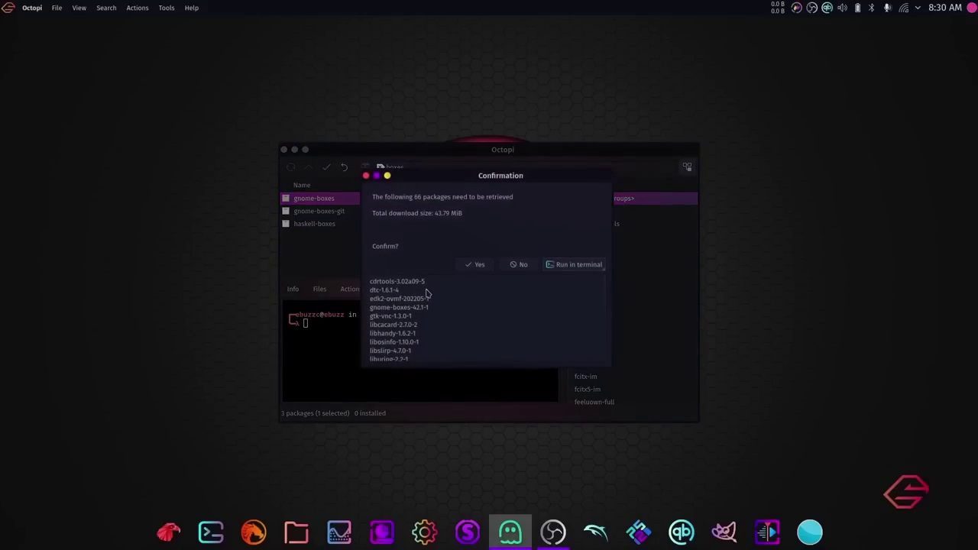
pyautogui.click(474, 265)
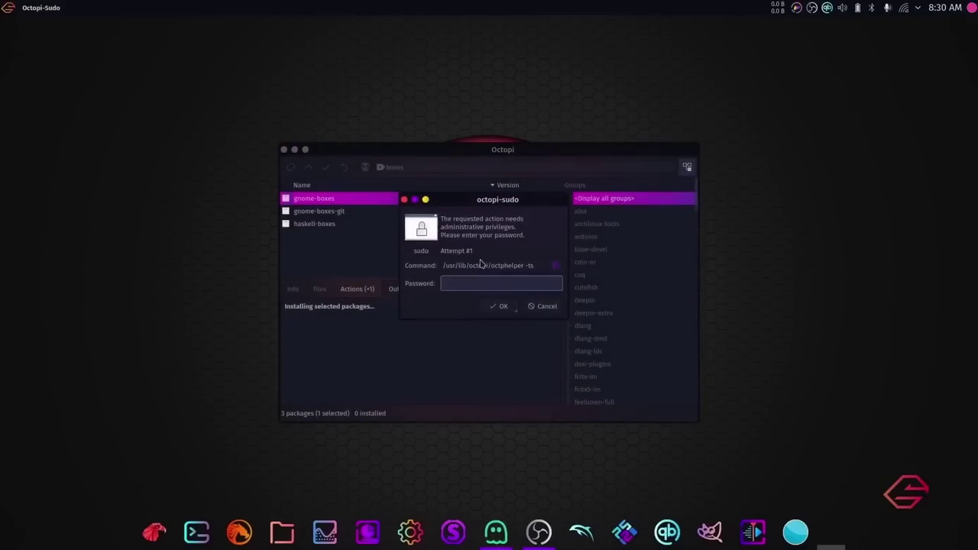
pyautogui.write('••••••••')
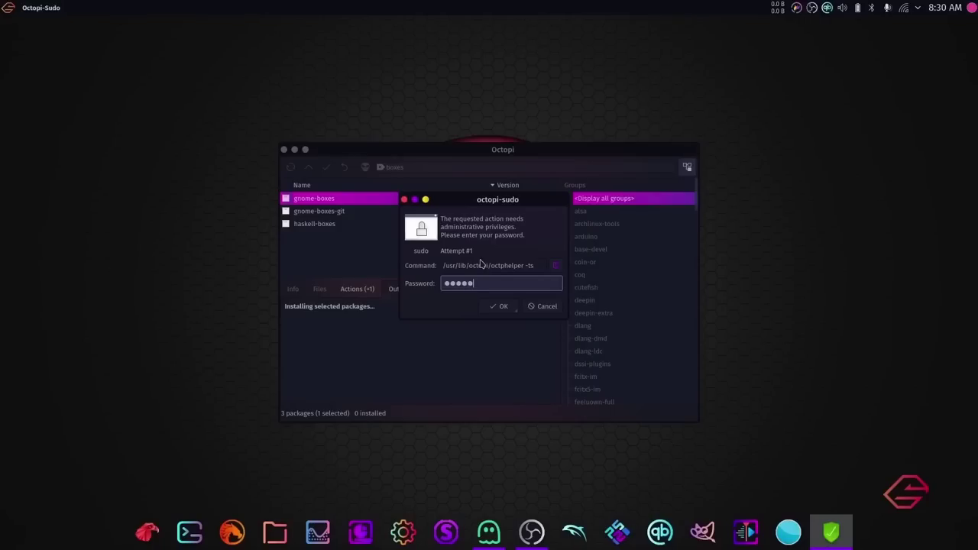
pyautogui.press('Return')
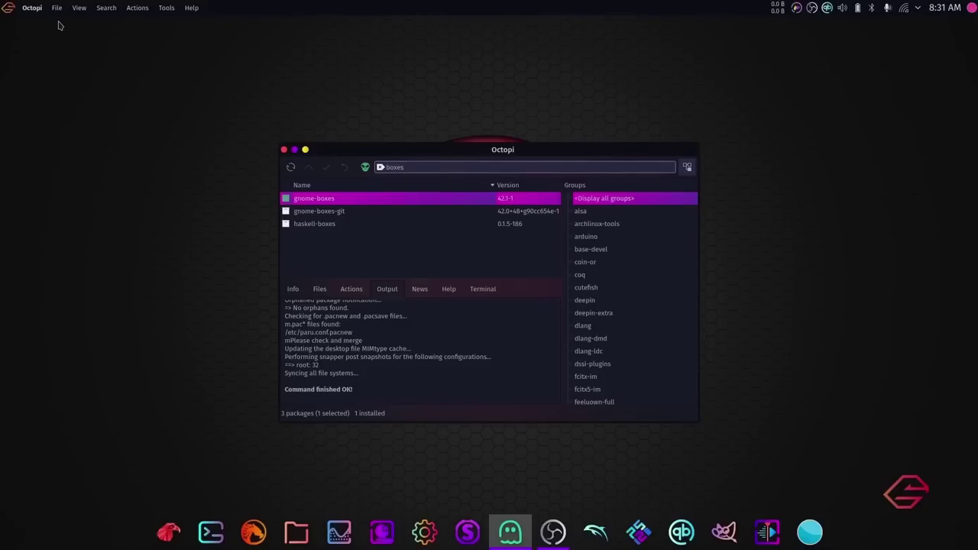
# Find Boxes in the application launcher and launch it
pyautogui.click(9, 11)
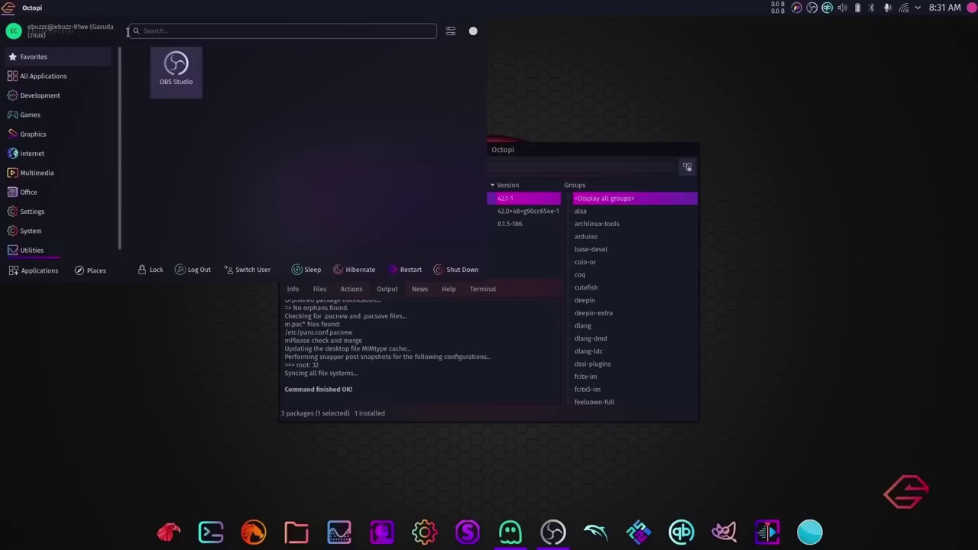
pyautogui.write('boxes')
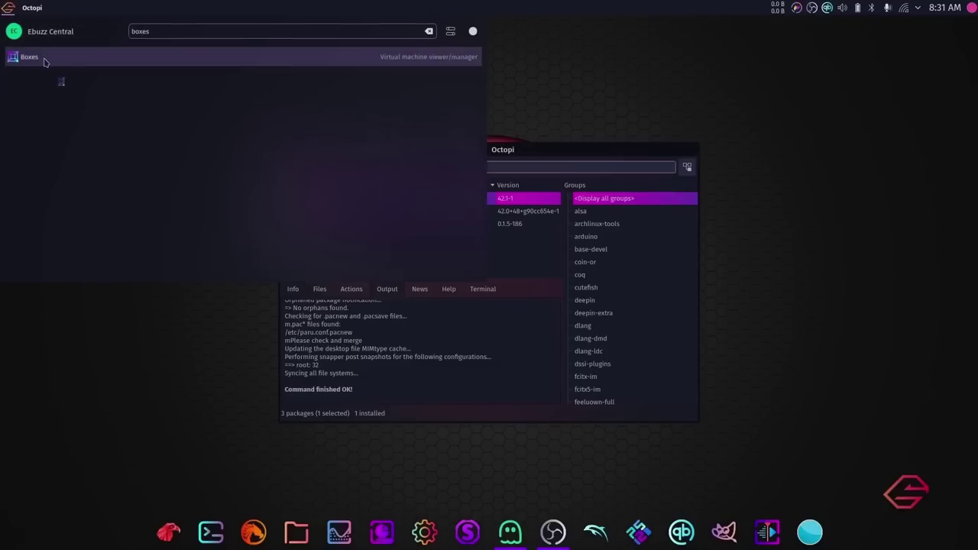
pyautogui.press('Escape')
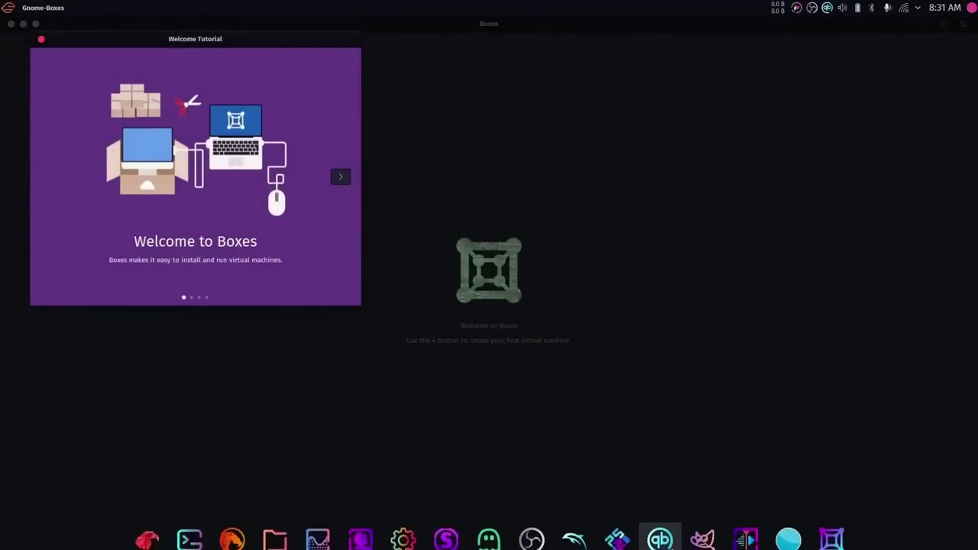
# Pin the Boxes launcher to the dock and close Boxes along with its welcome tutorial
pyautogui.rightClick(838, 538)
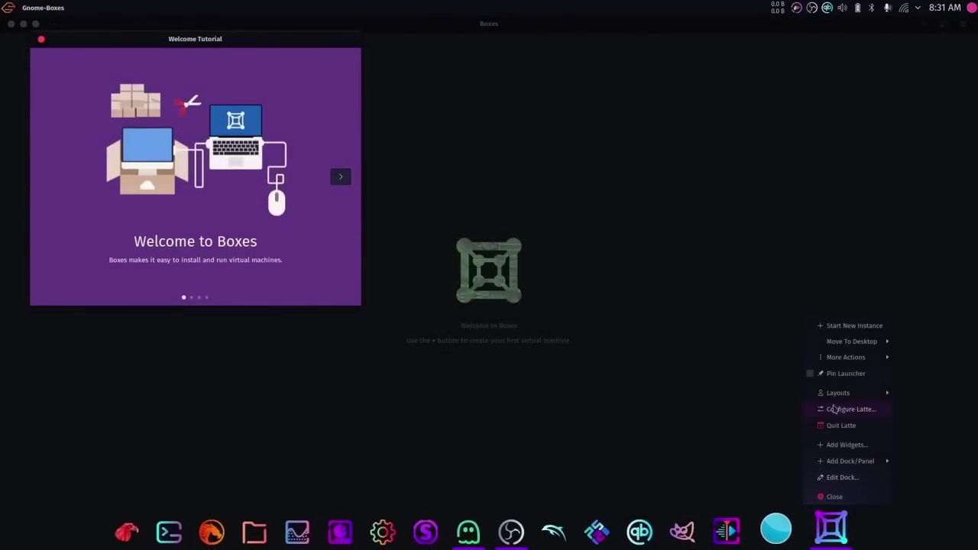
pyautogui.click(837, 374)
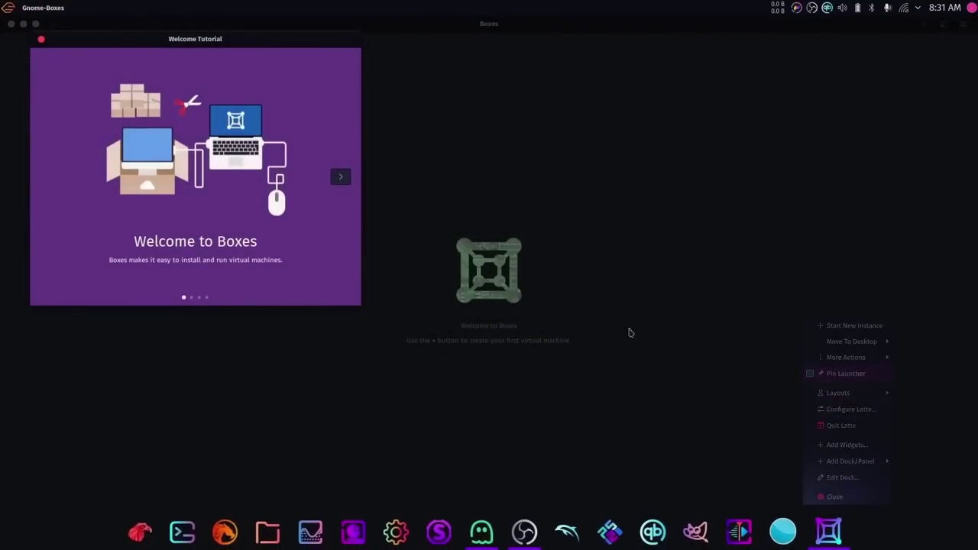
pyautogui.click(41, 39)
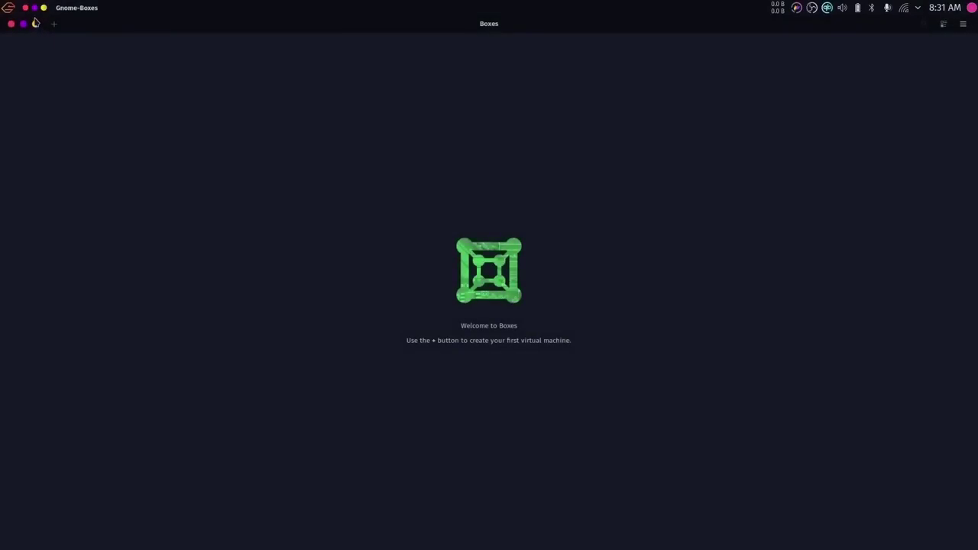
pyautogui.click(26, 8)
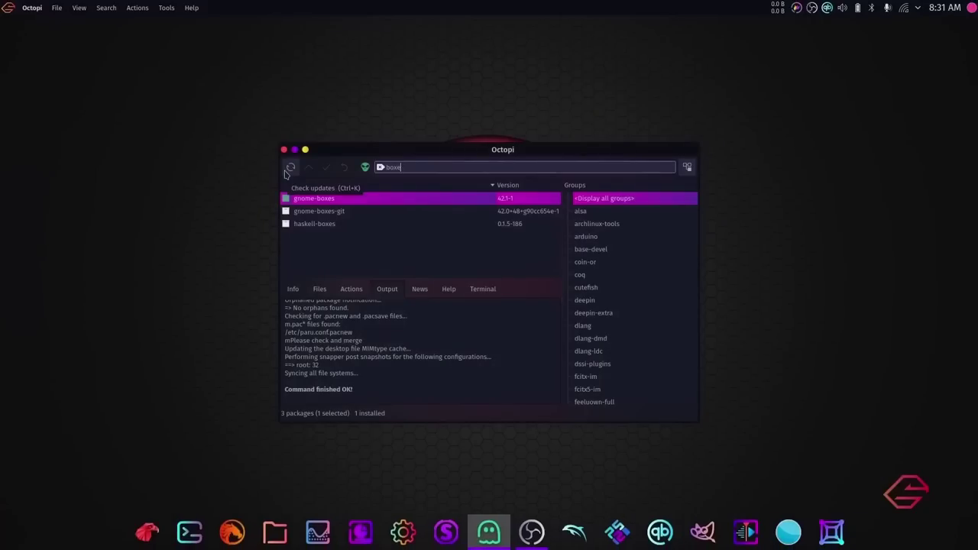
# Try searching the Octopi packages for "edge" and clear the query
pyautogui.write('edge')
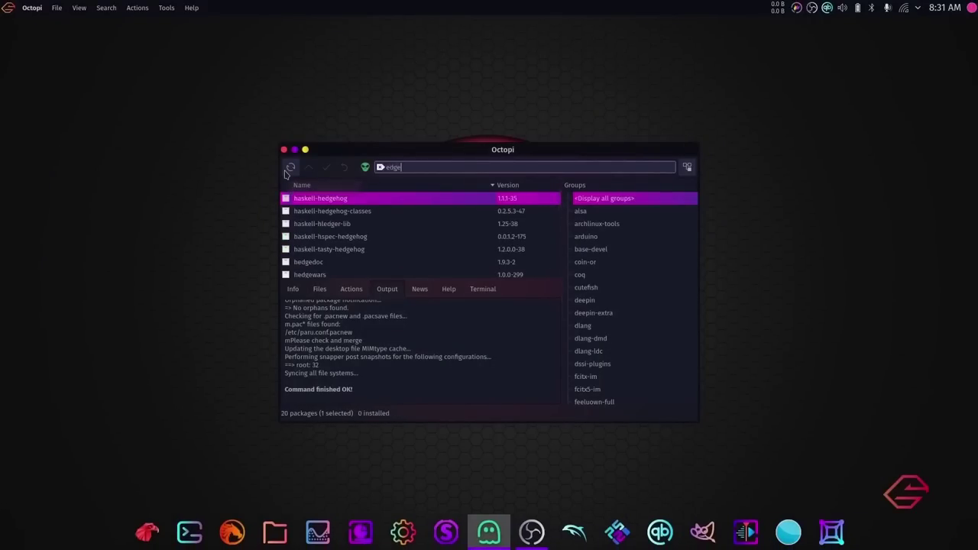
pyautogui.press('BackSpace')
pyautogui.press('BackSpace')
pyautogui.press('BackSpace')
pyautogui.press('BackSpace')
# Search the packages for "microsoft" and mark microsoft-edge-stable-bin for installation with optional dependencies libpipewire02 and libunity
pyautogui.write('micros')
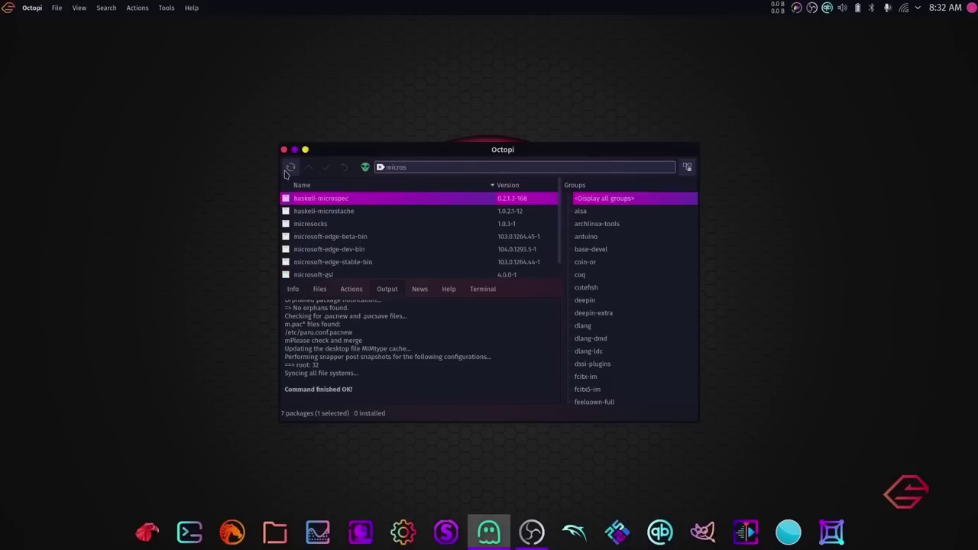
pyautogui.write('oft')
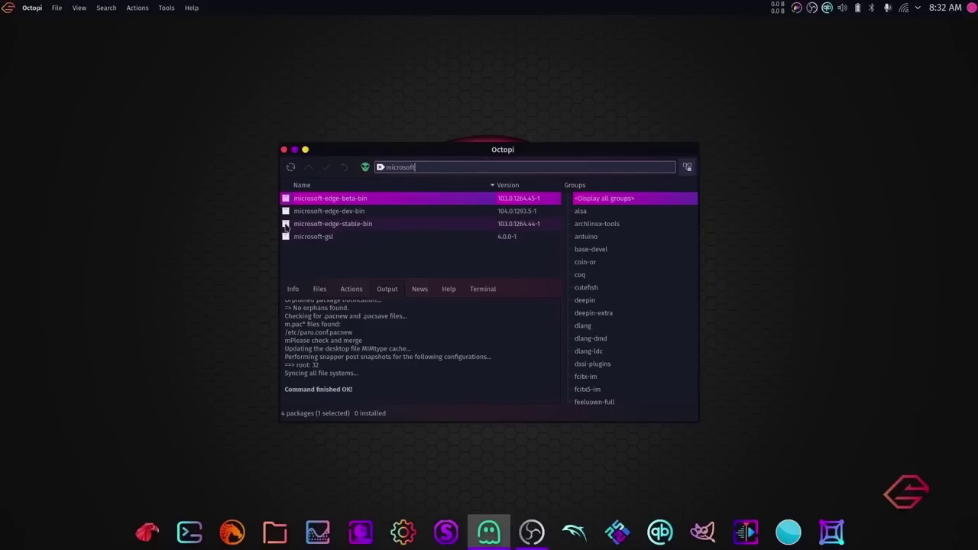
pyautogui.rightClick(285, 225)
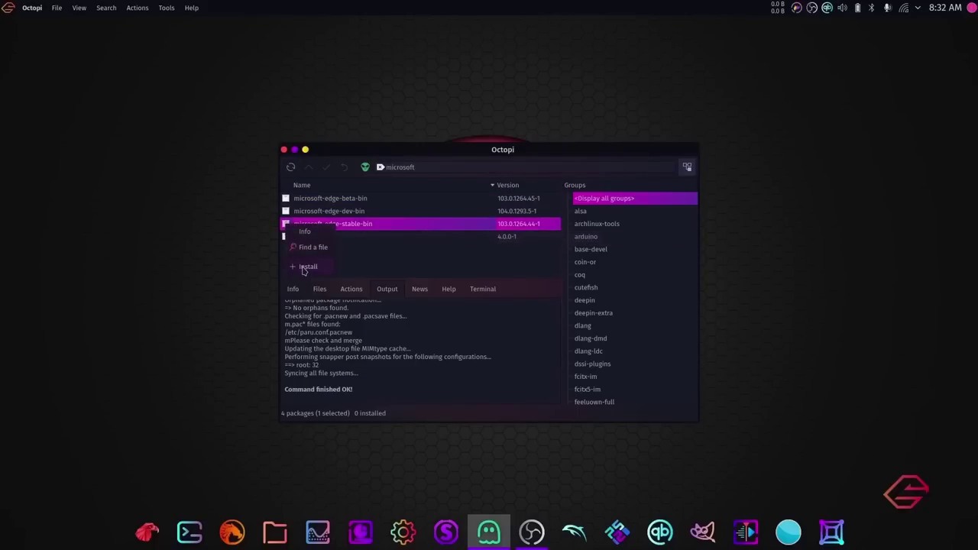
pyautogui.click(304, 266)
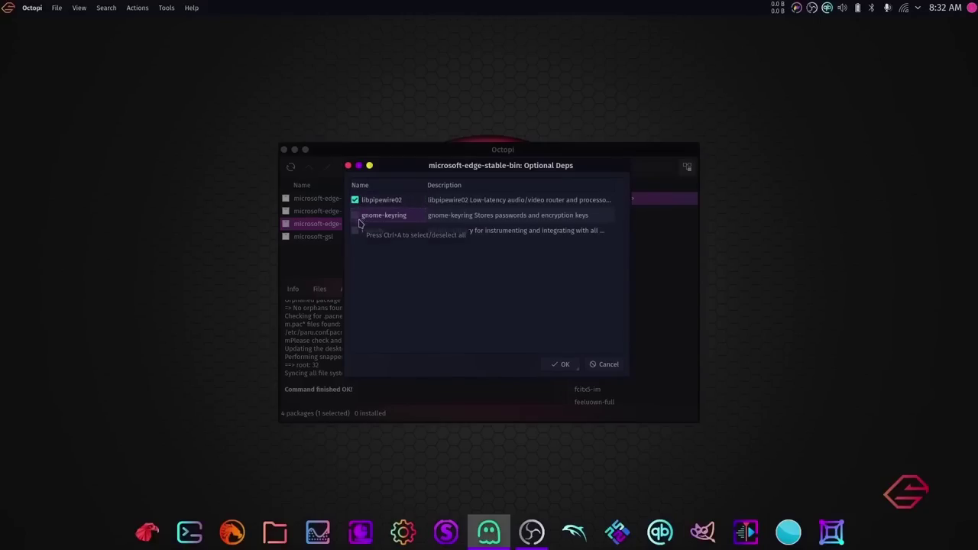
pyautogui.click(356, 231)
pyautogui.click(555, 366)
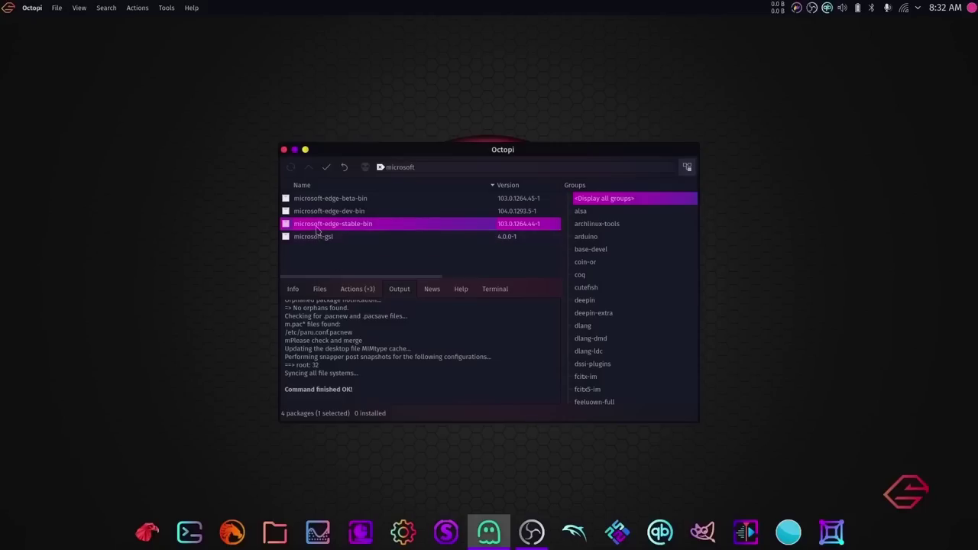
# Apply the pending microsoft-edge-stable-bin installation and authorize it with the administrator password
pyautogui.click(327, 168)
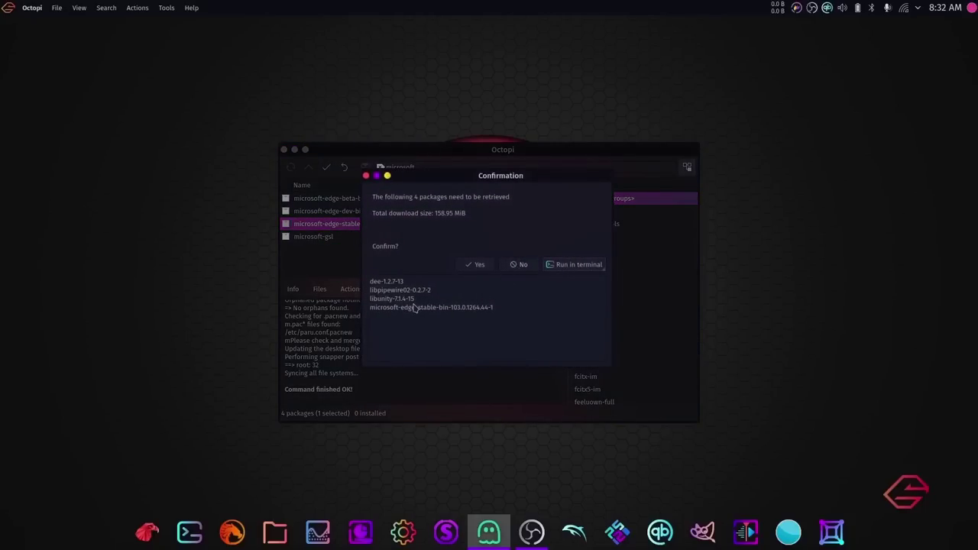
pyautogui.click(473, 264)
pyautogui.write('••••••••')
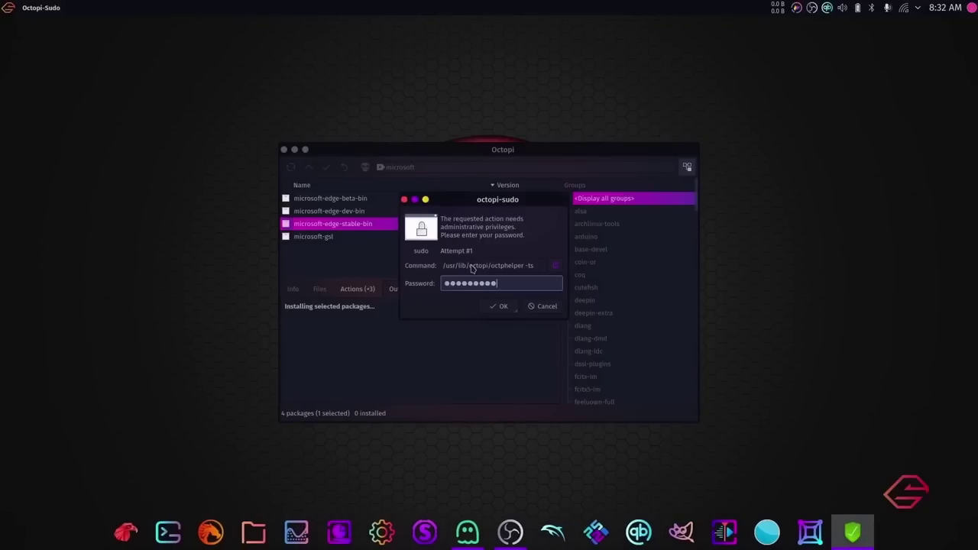
pyautogui.press('Return')
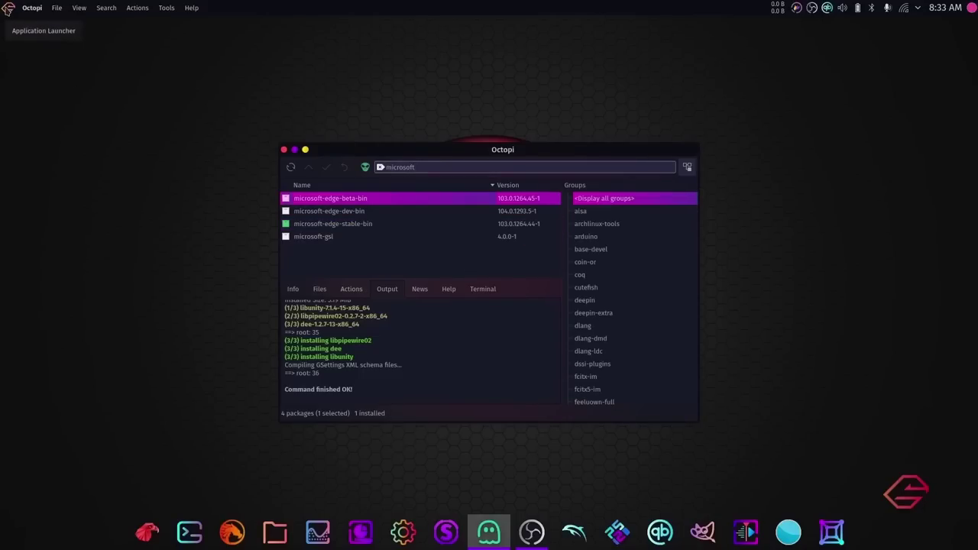
# Find Microsoft Edge in the application launcher, launch it, and minimize its welcome window
pyautogui.click(9, 8)
pyautogui.click(205, 27)
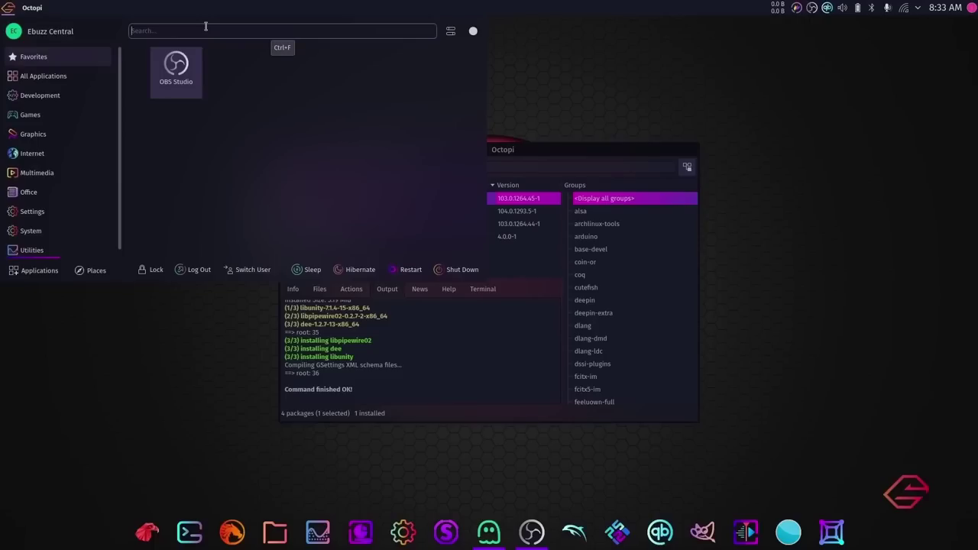
pyautogui.write('m')
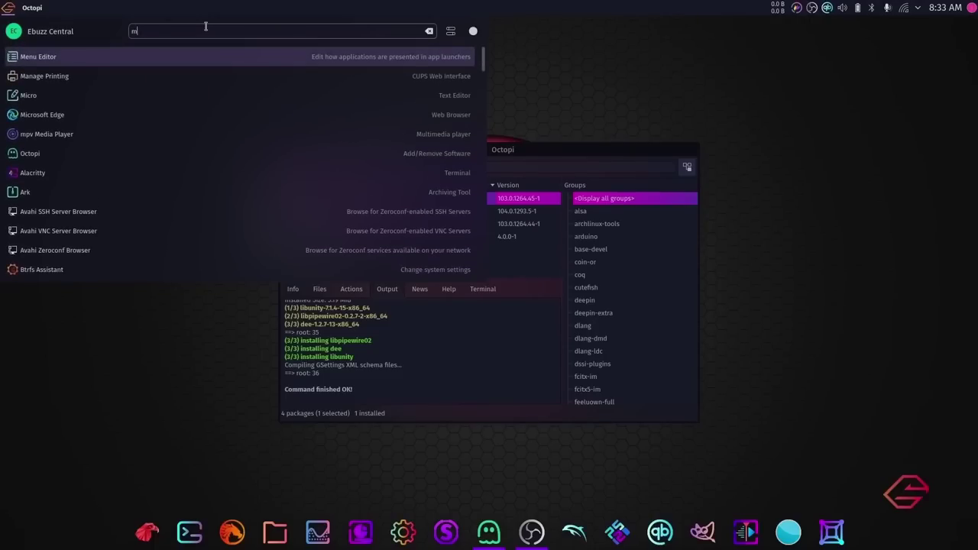
pyautogui.click(52, 115)
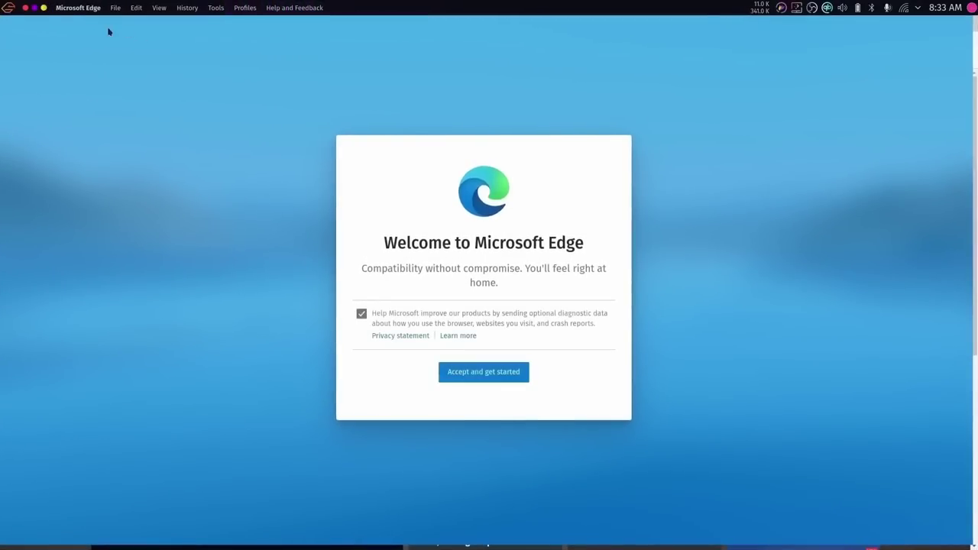
pyautogui.click(43, 9)
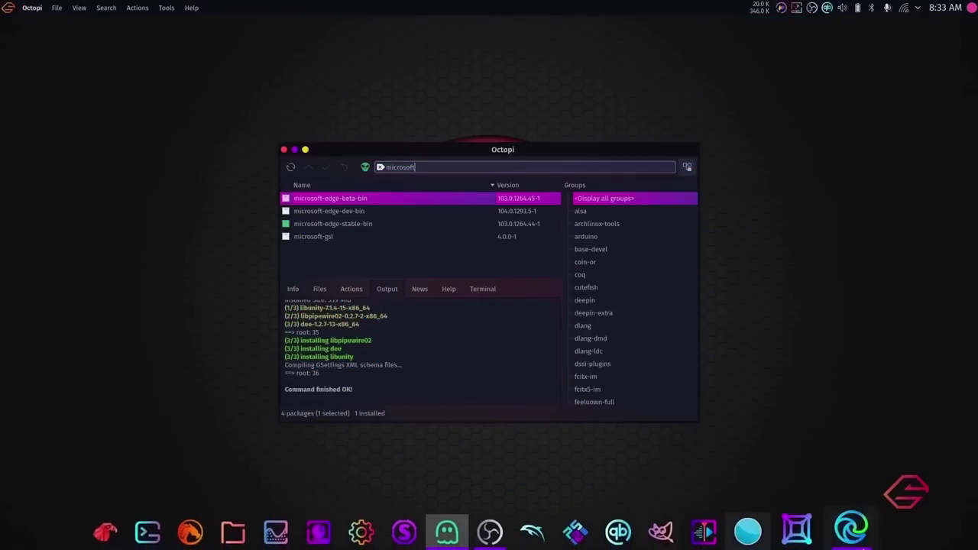
# Pin Microsoft Edge to the dock and move its icon between the dragon-shaped browser icon and the file manager folder
pyautogui.rightClick(857, 534)
pyautogui.click(864, 375)
pyautogui.moveTo(853, 533); pyautogui.dragTo(243, 529)
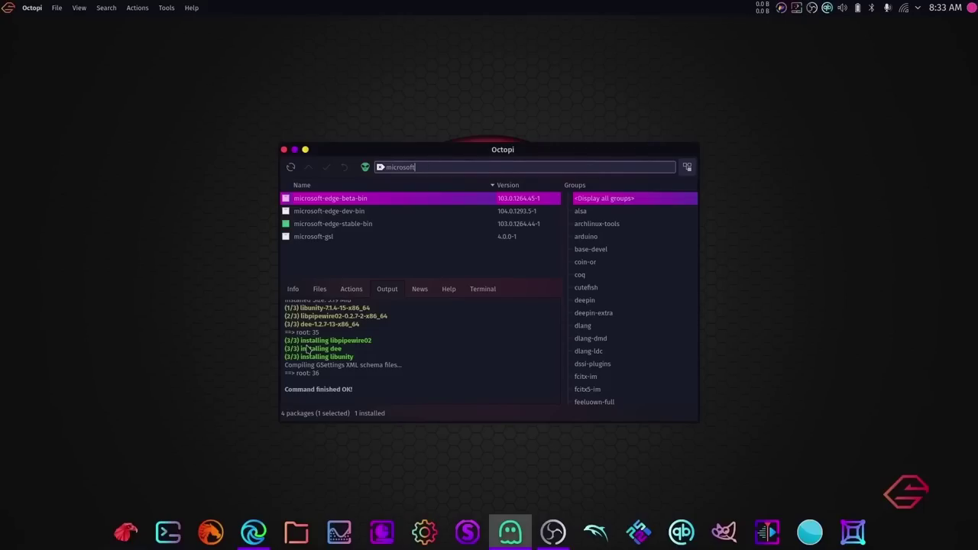
# Clear the "microsoft" package search and quit Octopi
pyautogui.press('BackSpace')
pyautogui.press('BackSpace')
pyautogui.press('BackSpace')
pyautogui.press('BackSpace')
pyautogui.press('BackSpace')
pyautogui.press('BackSpace')
pyautogui.press('BackSpace')
pyautogui.press('BackSpace')
pyautogui.press('BackSpace')
pyautogui.hotkey('ctrl', 'q')
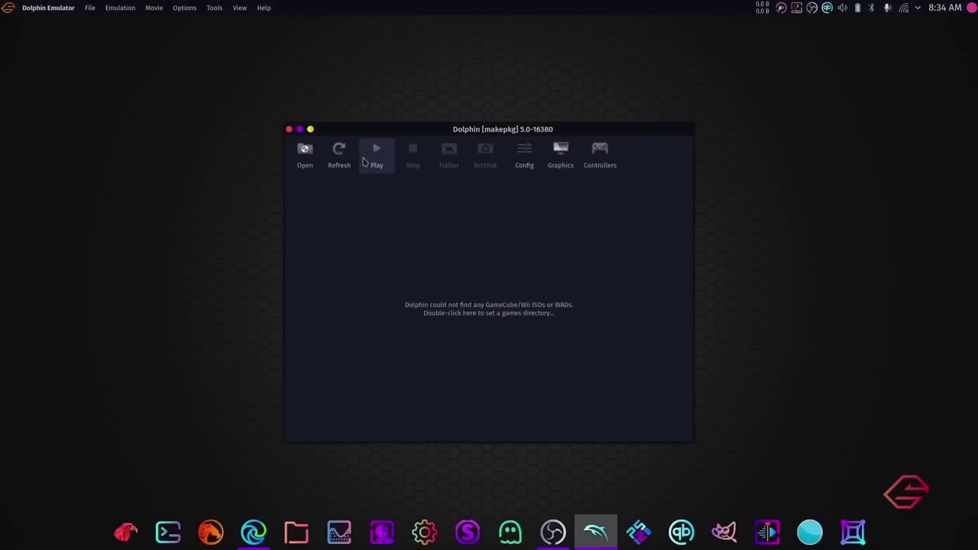
# In Dolphin Emulator, open the game file Mario Kart Wii (USA) (En,Fr,Es).wbfs and maximize the game window
pyautogui.click(304, 152)
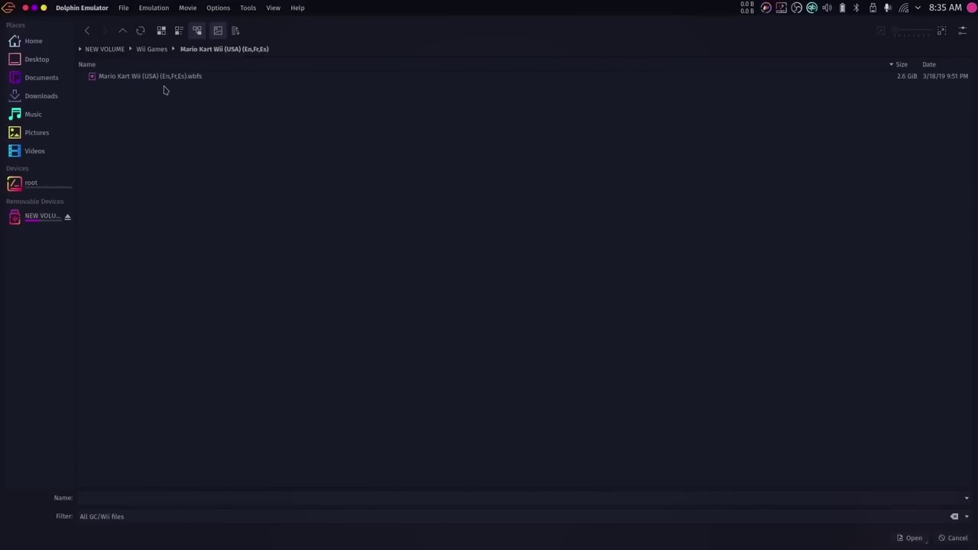
pyautogui.click(162, 78)
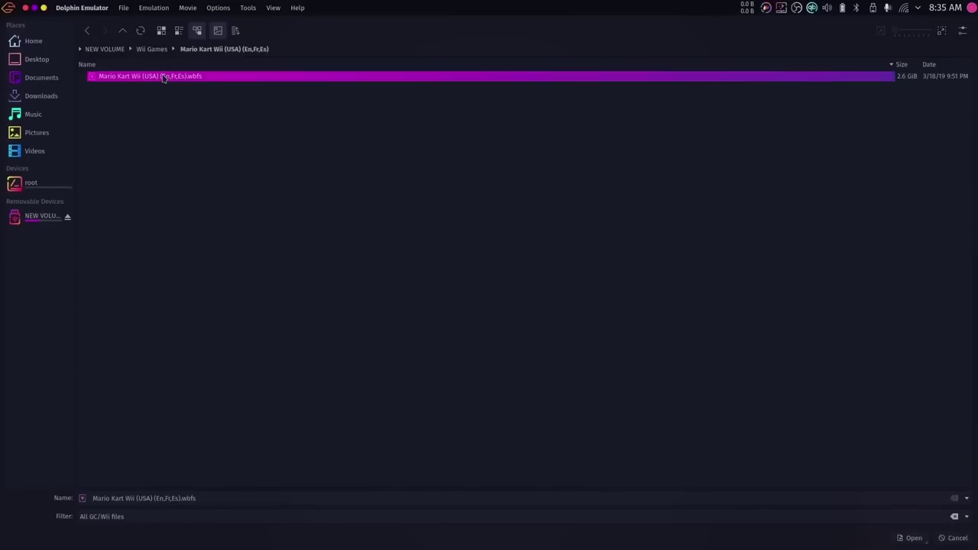
pyautogui.click(917, 534)
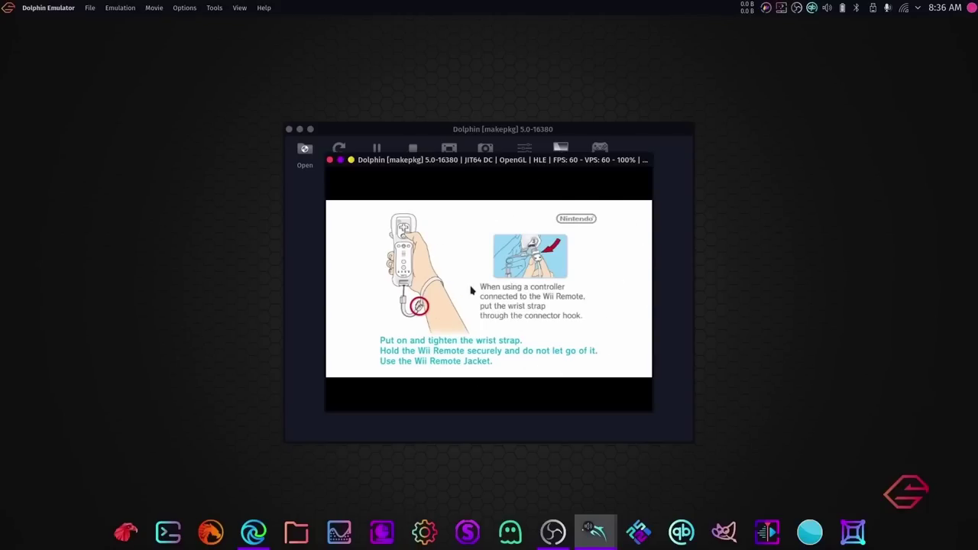
pyautogui.click(340, 161)
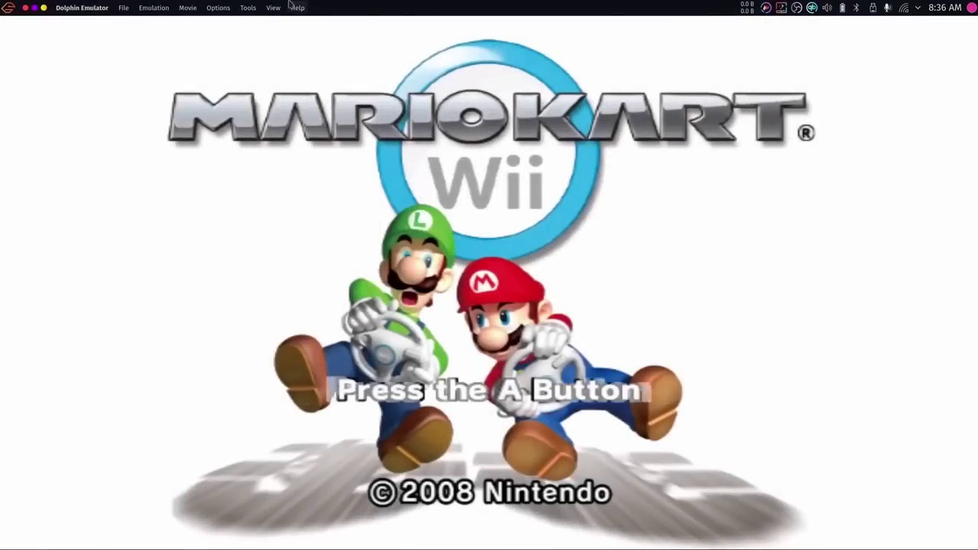
# Stop the running Mario Kart Wii emulation and close Dolphin Emulator
pyautogui.click(25, 8)
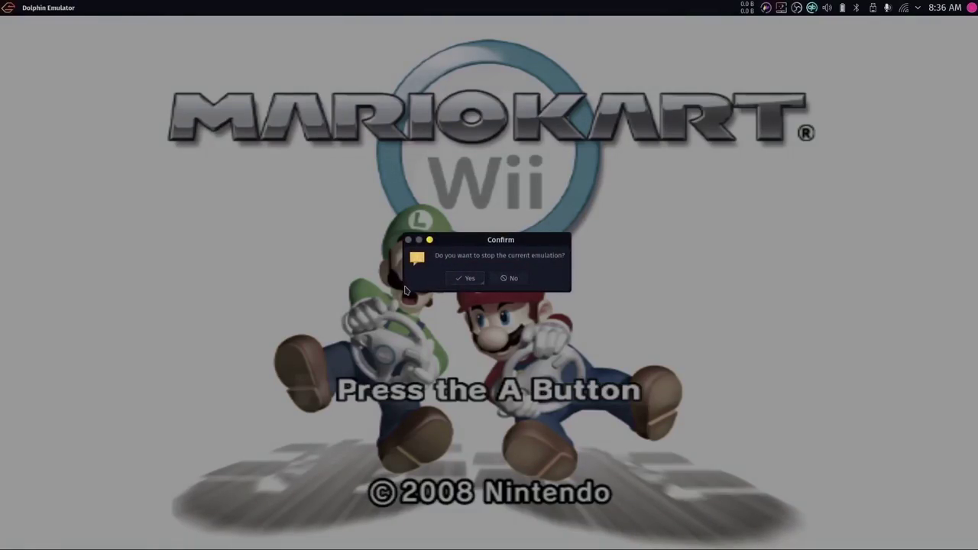
pyautogui.click(469, 279)
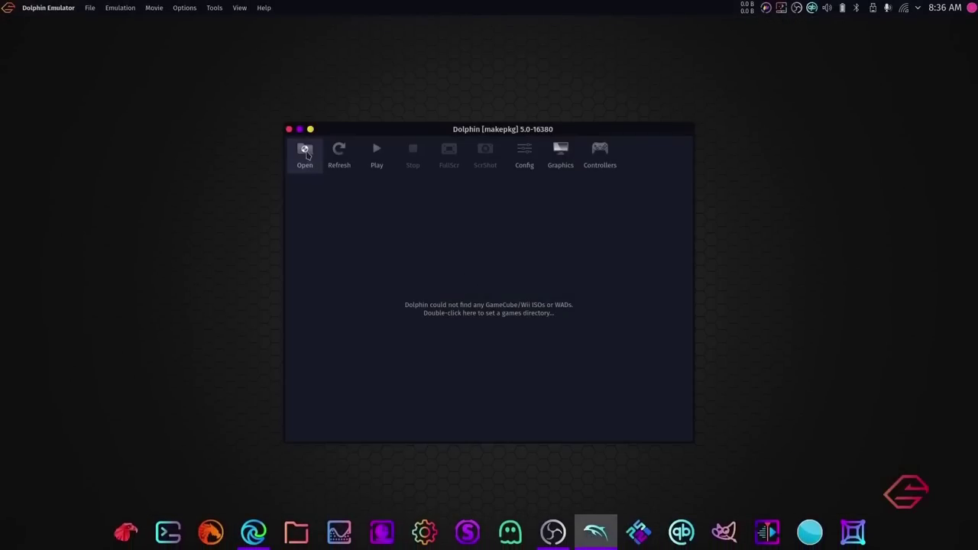
pyautogui.click(289, 130)
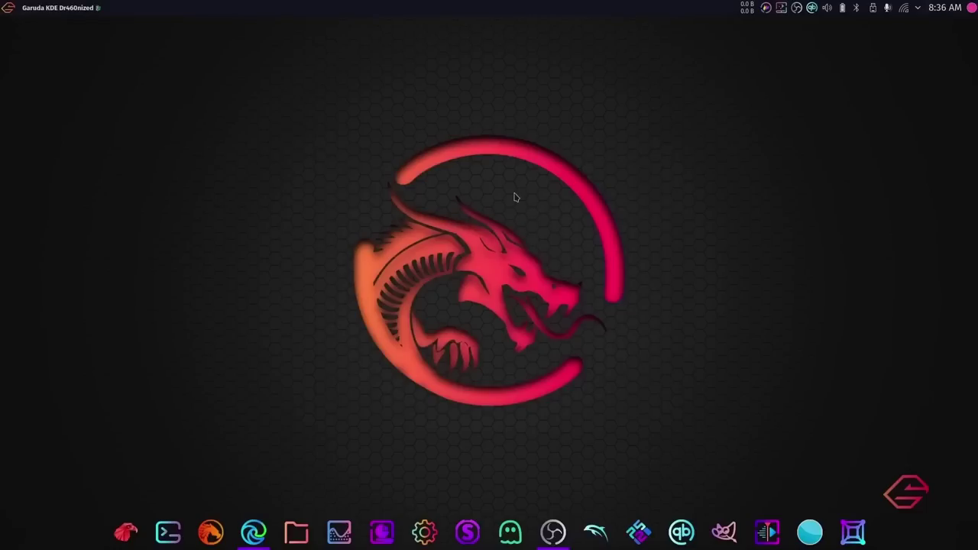